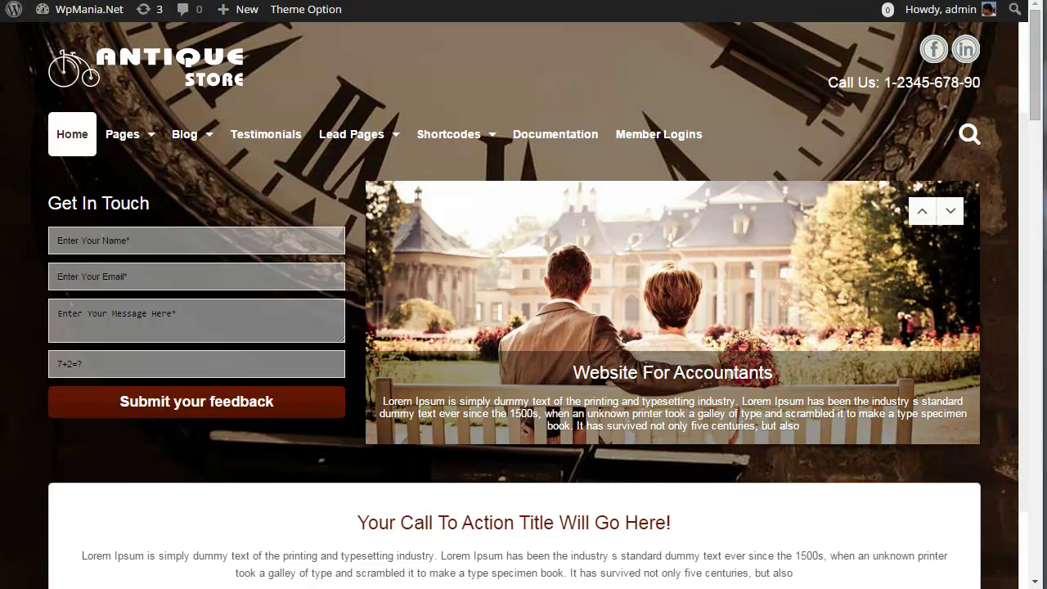
- From the WpMania.Net admin bar, open the Dashboard in a new tab and switch to it
mouse_move(98, 29)
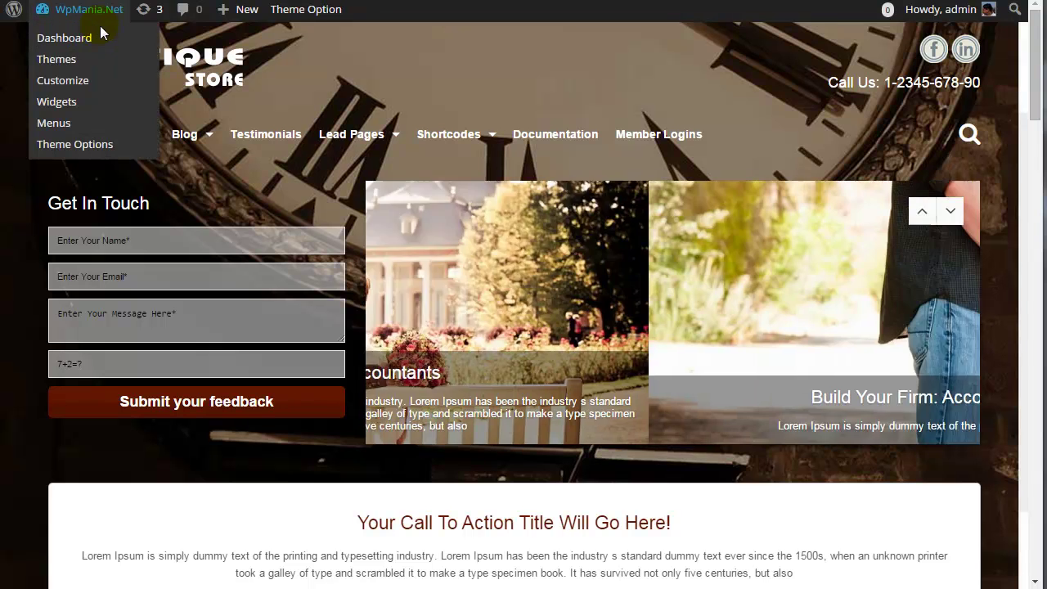
right_click(70, 39)
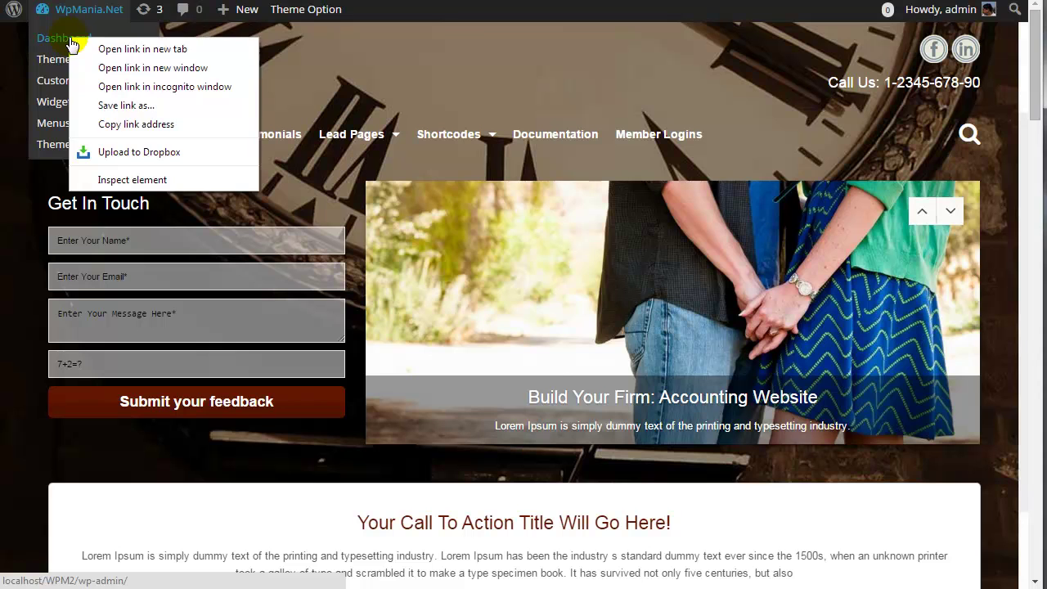
click(105, 44)
key(ctrl+Tab)
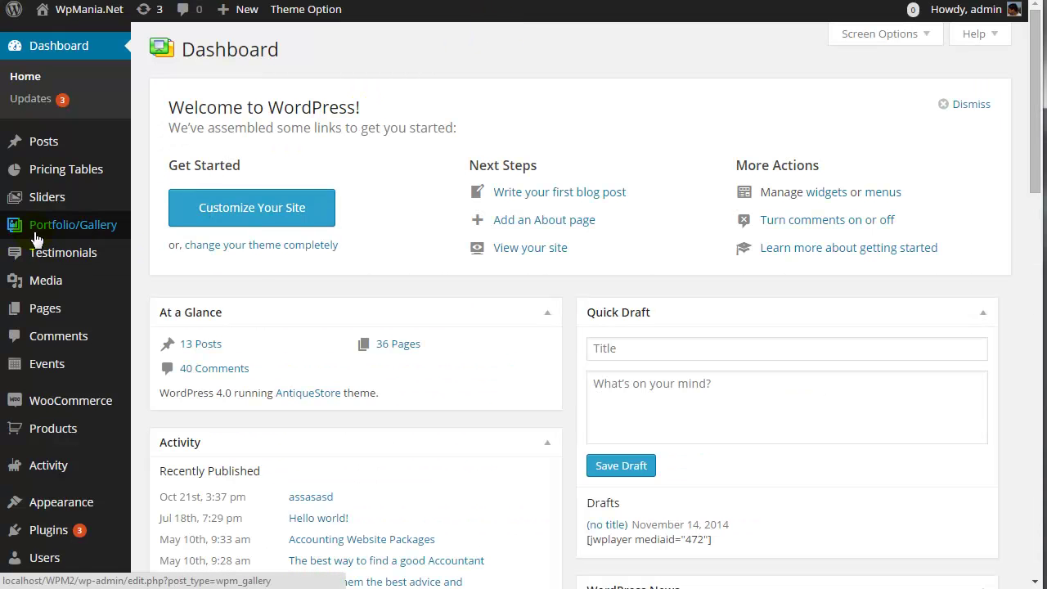
mouse_move(37, 236)
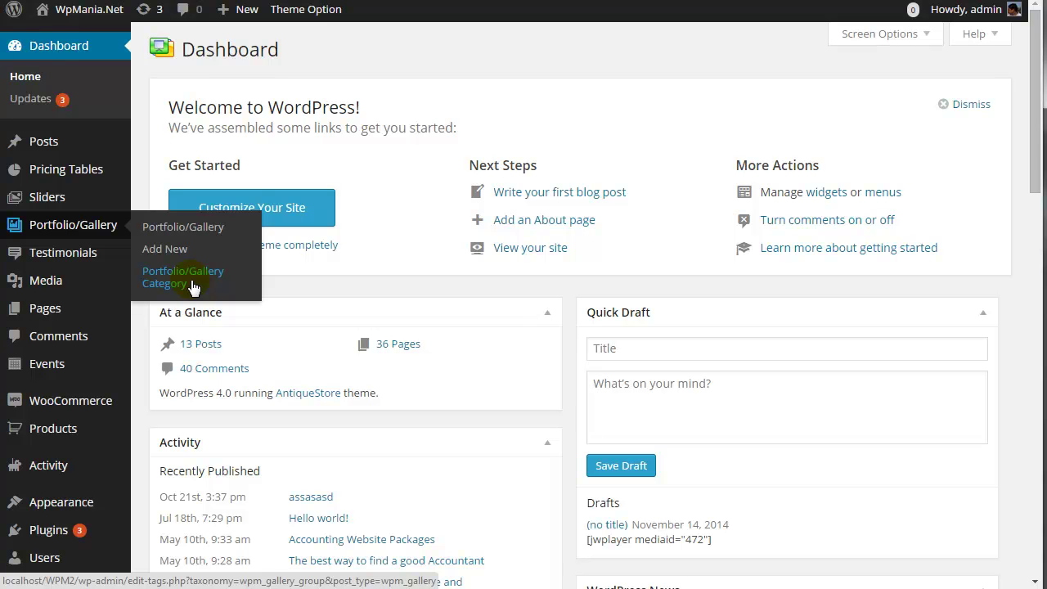
- Open Portfolio/Gallery and browse its 12 galleries with their IDs and shortcodes
click(200, 227)
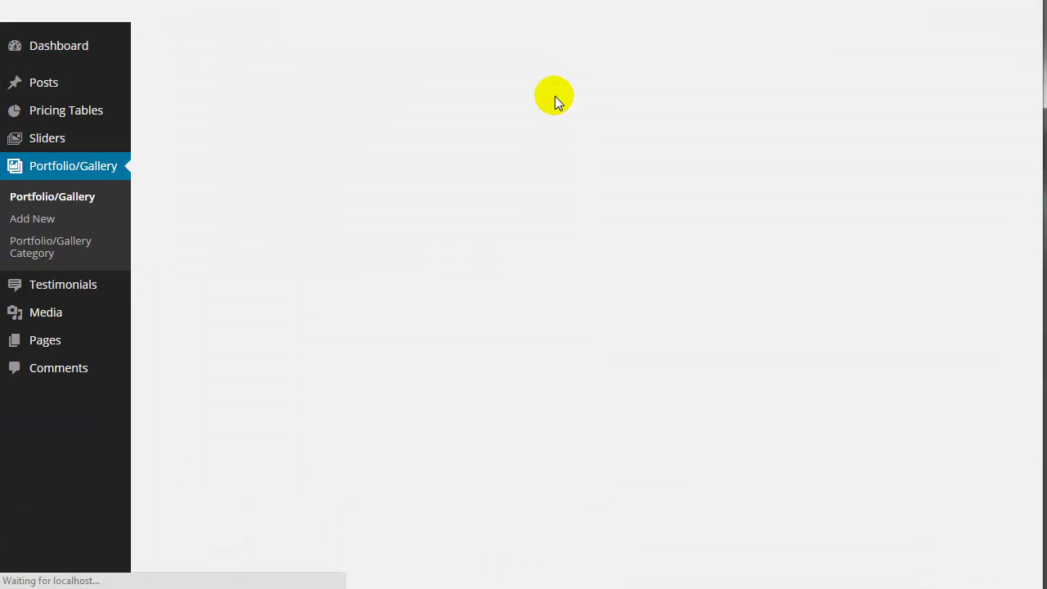
scroll(409, 146, down, 2)
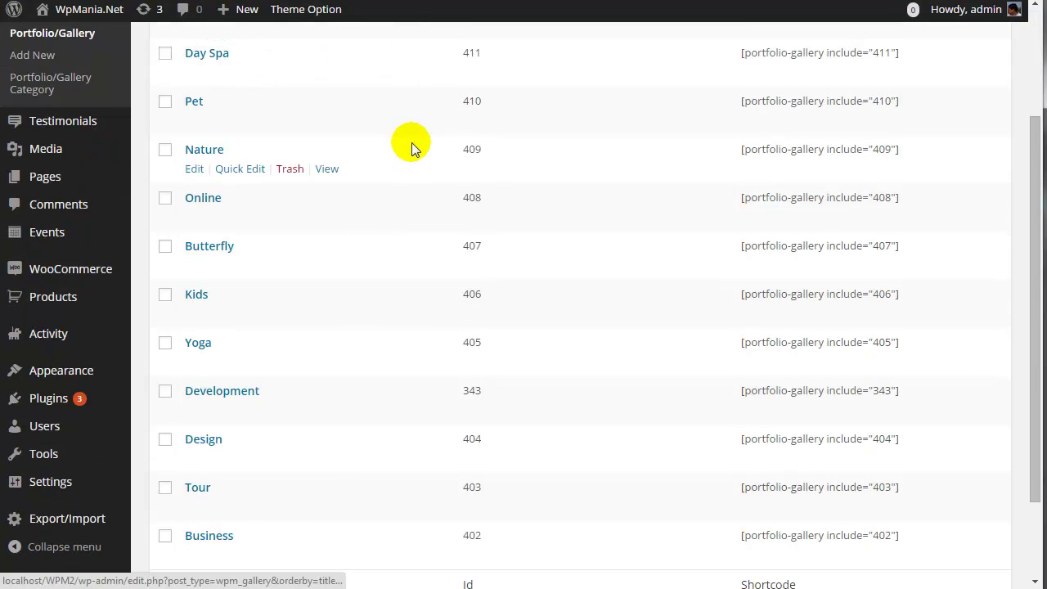
scroll(406, 295, down, 2)
scroll(372, 405, up, 4)
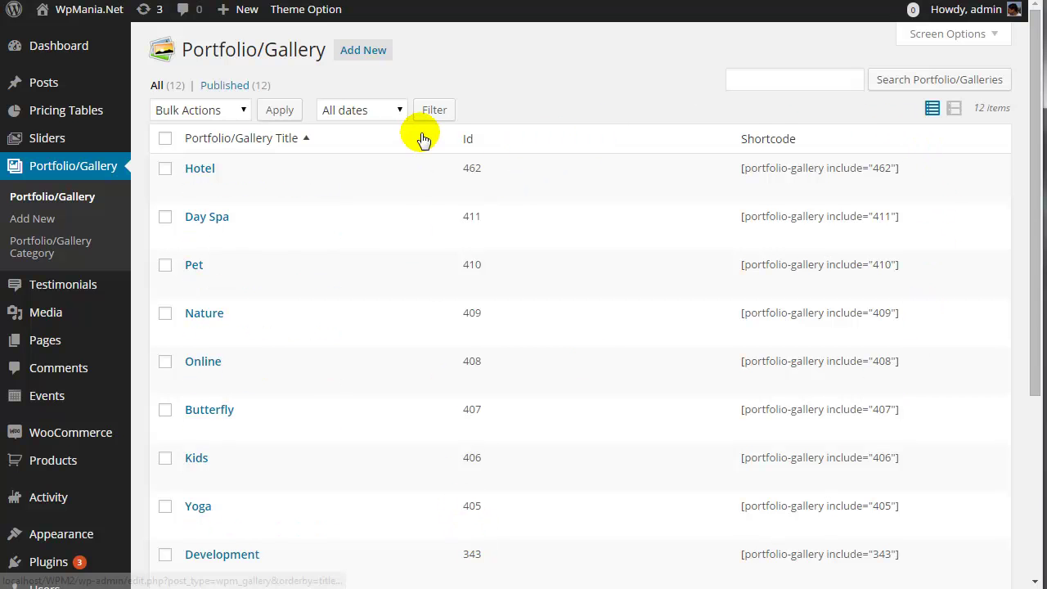
scroll(423, 140, down, 3)
scroll(444, 392, up, 3)
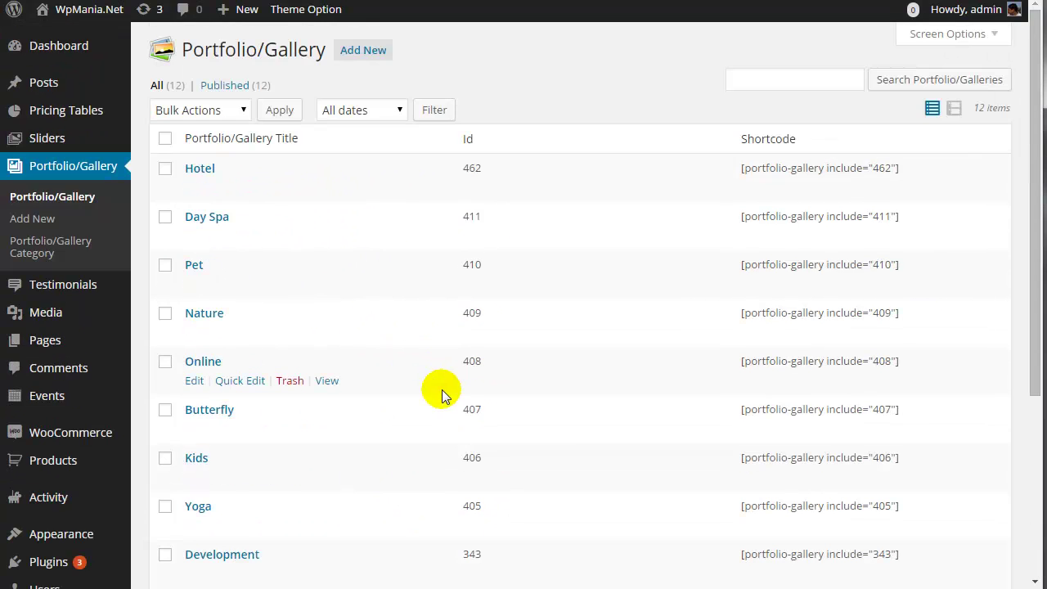
- Add a new portfolio item titled 'Gallery Test One' and let the draft autosave
click(368, 51)
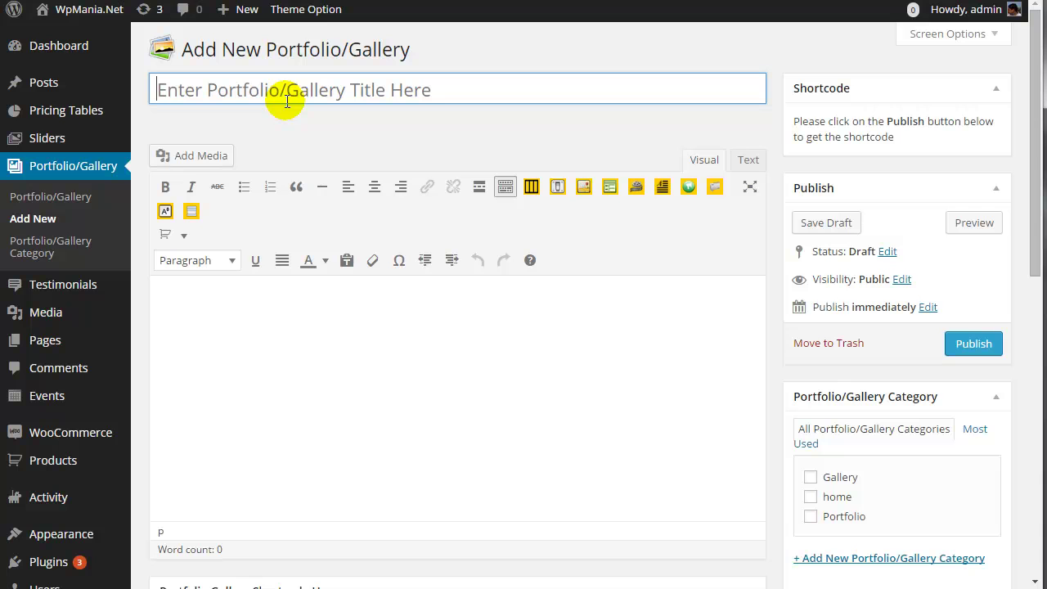
click(184, 90)
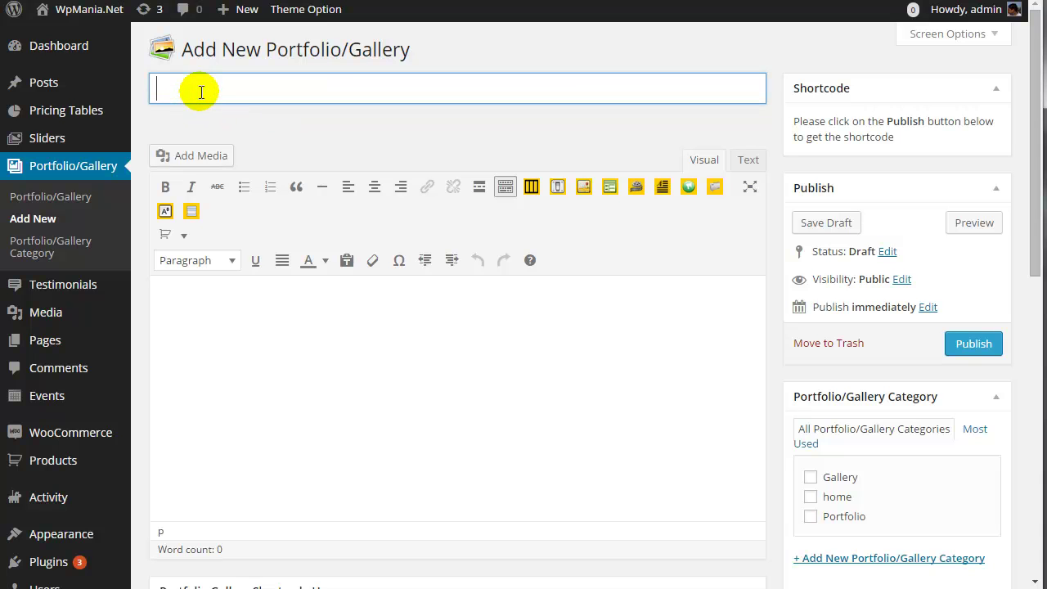
text(Garr)
key(BackSpace)
key(BackSpace)
text(llary)
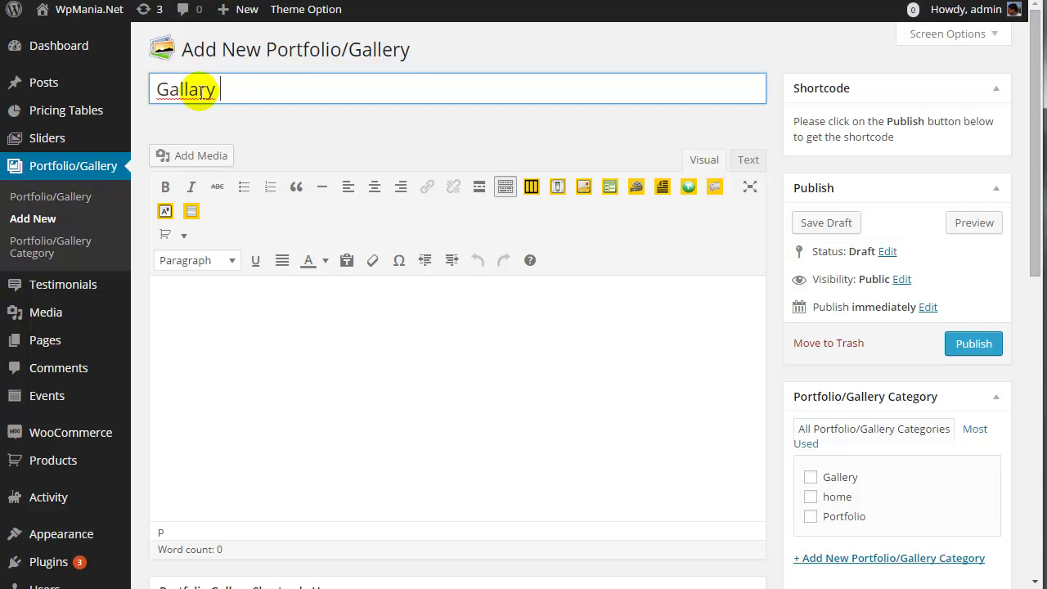
key(ctrl+a)
key(BackSpace)
text(Gallery Test One)
click(313, 406)
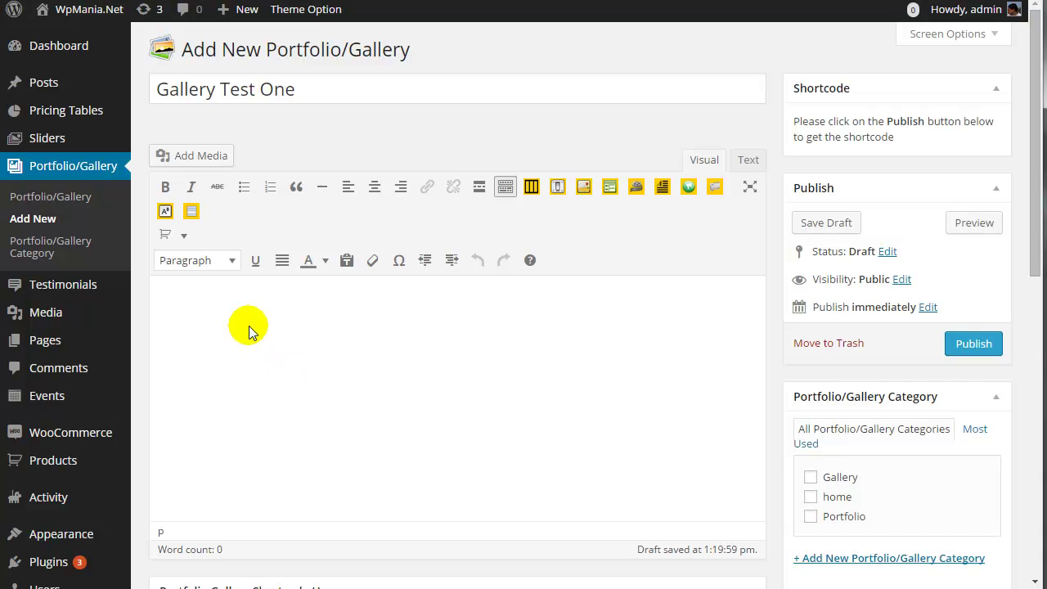
scroll(248, 327, down, 2)
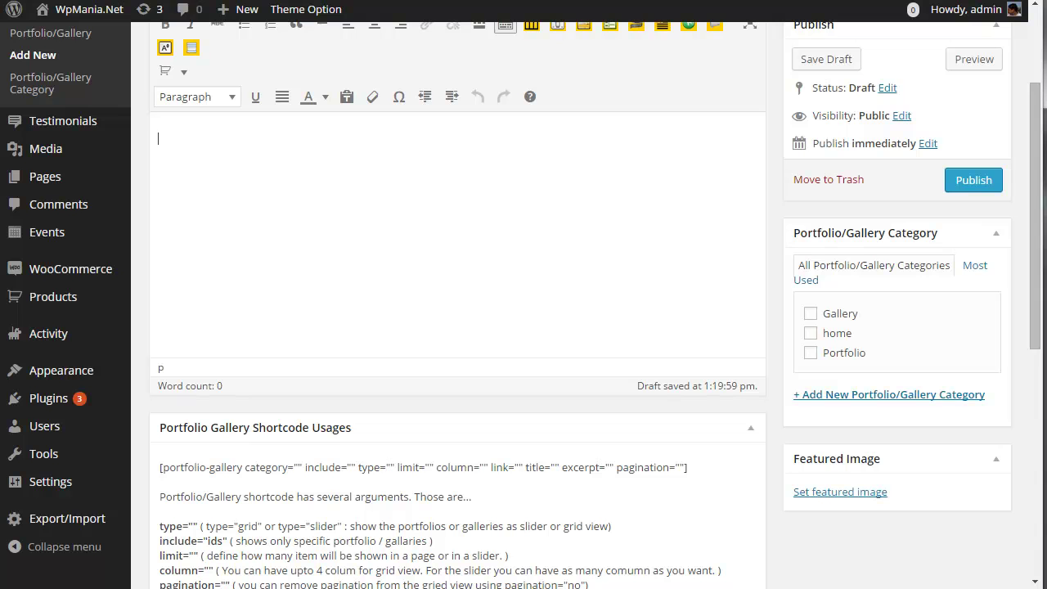
- In a new tab on lipsum.com, copy the 'What is Lorem Ipsum' paragraph
key(ctrl+t)
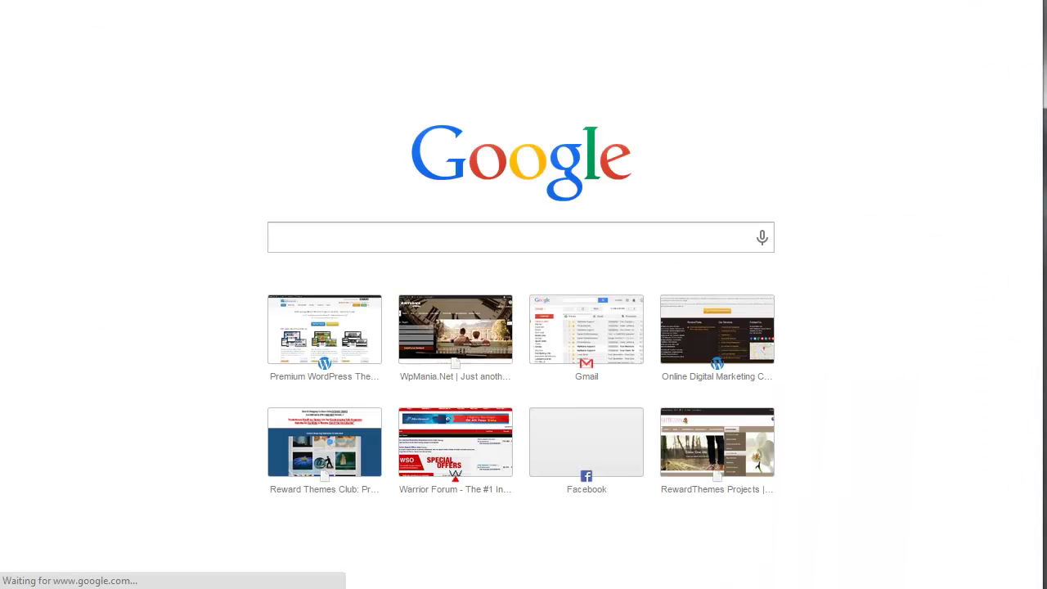
text(b)
key(BackSpace)
key(Return)
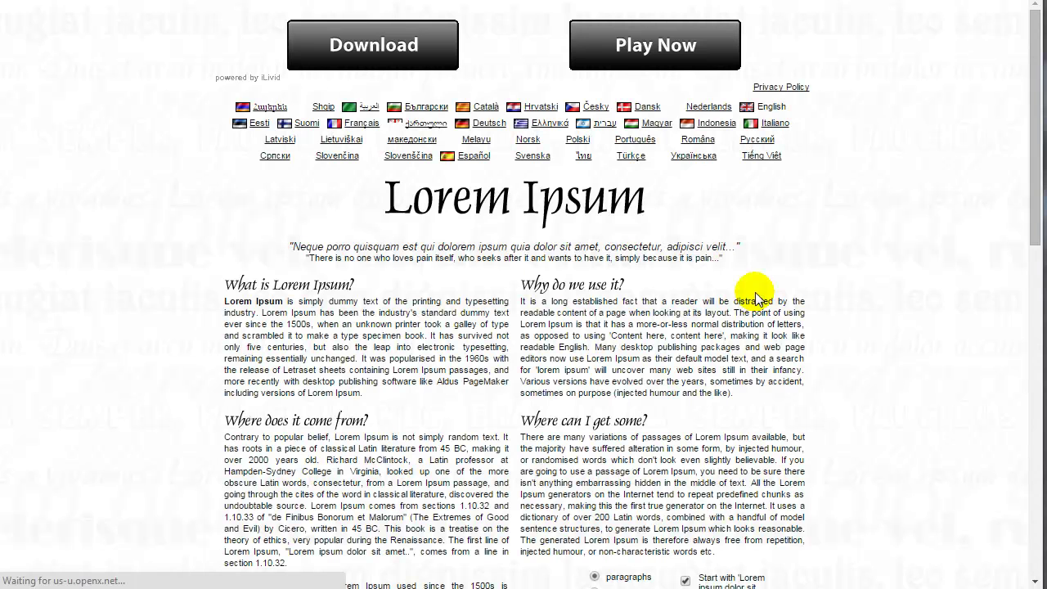
drag(362, 394, 227, 276)
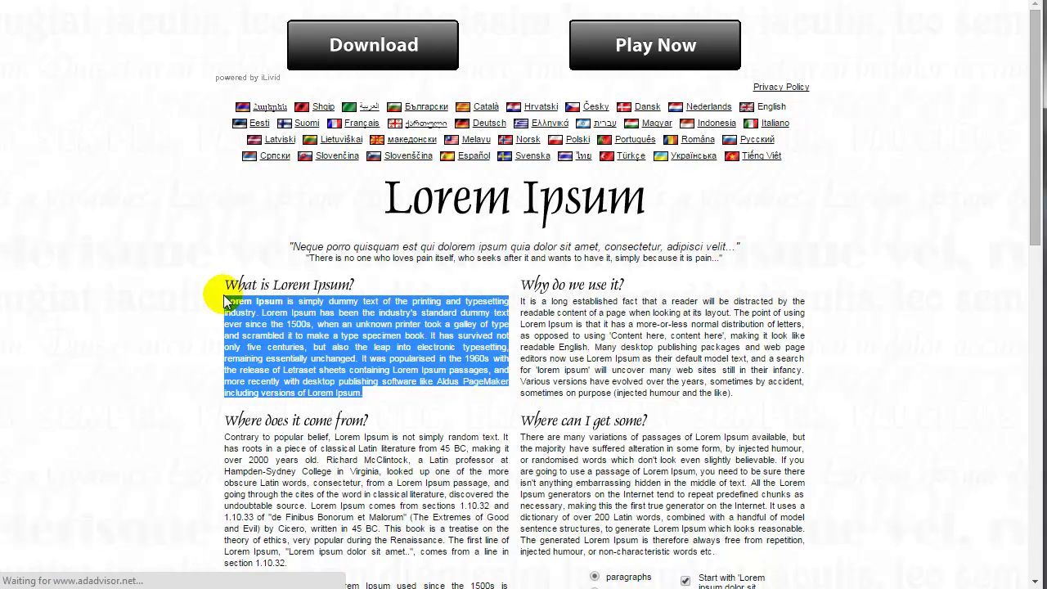
right_click(283, 336)
click(306, 348)
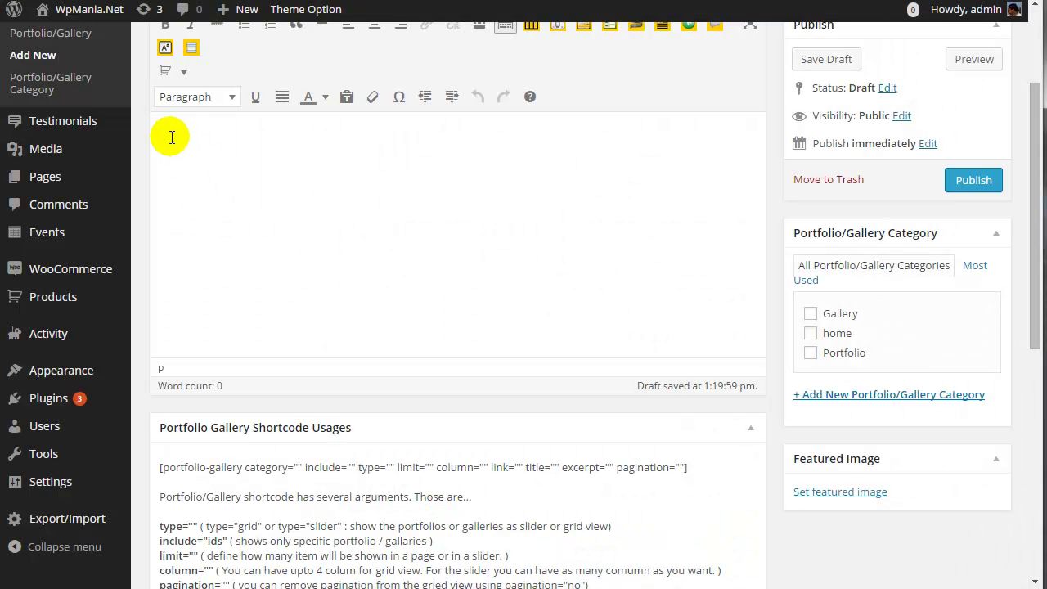
- Paste the Lorem Ipsum text into the content twice, as two separate paragraphs
right_click(168, 135)
click(218, 232)
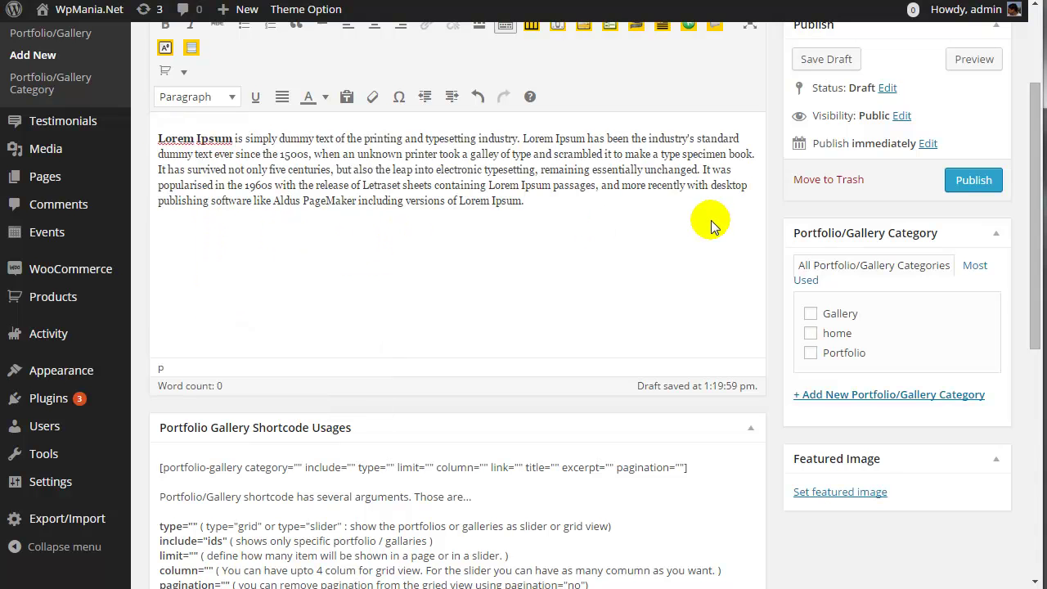
key(Return)
key(ctrl+v)
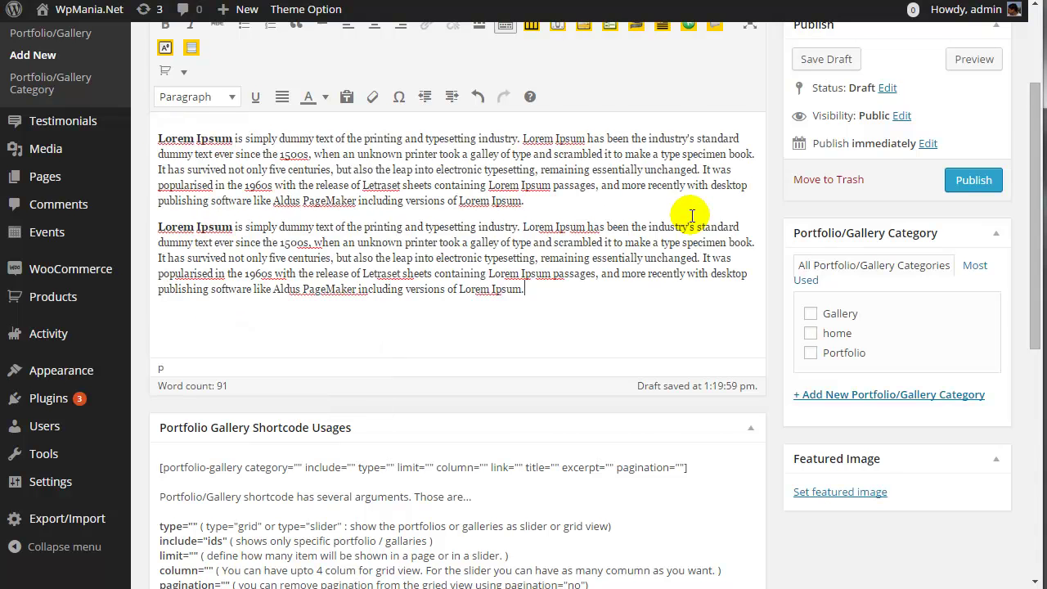
scroll(720, 249, down, 1)
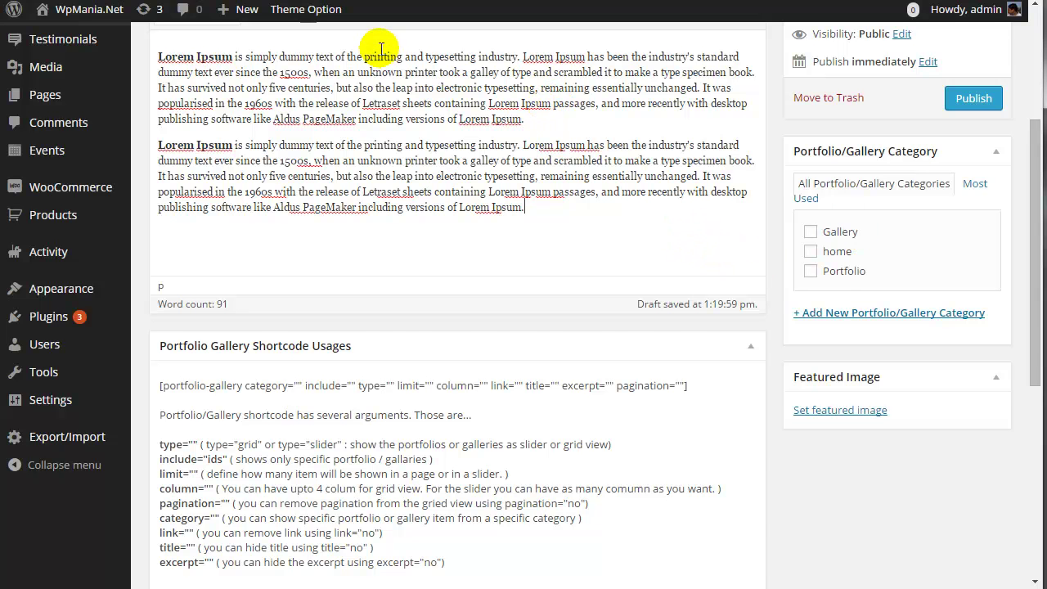
scroll(495, 170, up, 3)
- File the portfolio item under the Gallery category
scroll(358, 206, down, 2)
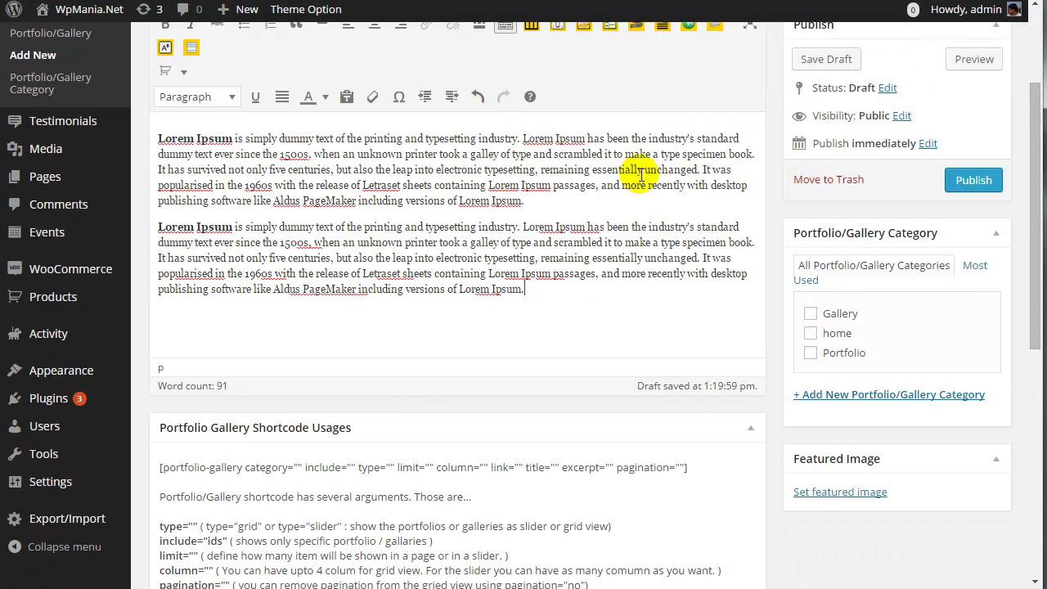
click(811, 315)
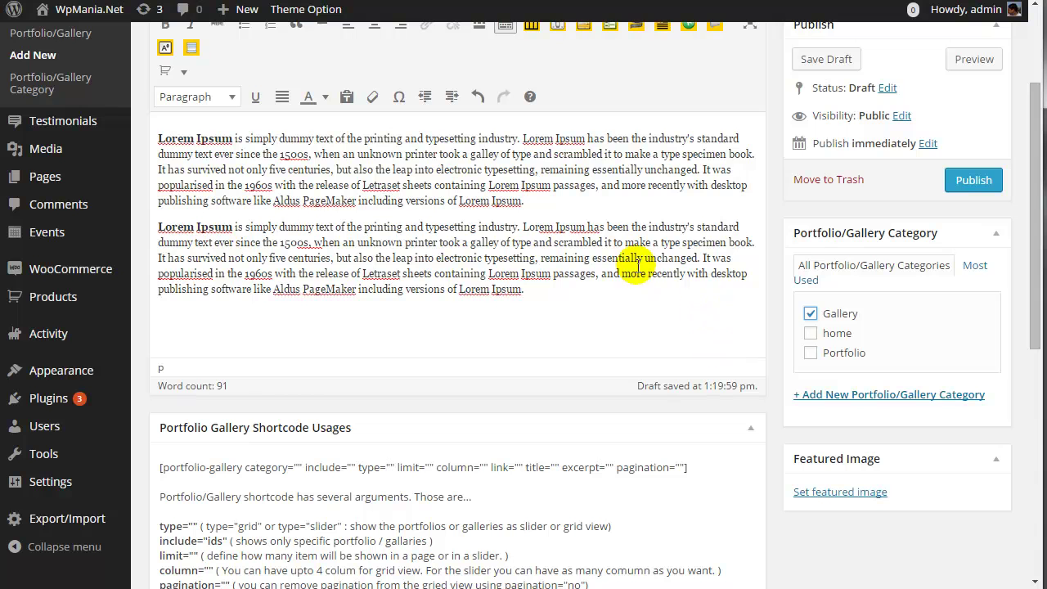
scroll(737, 386, down, 2)
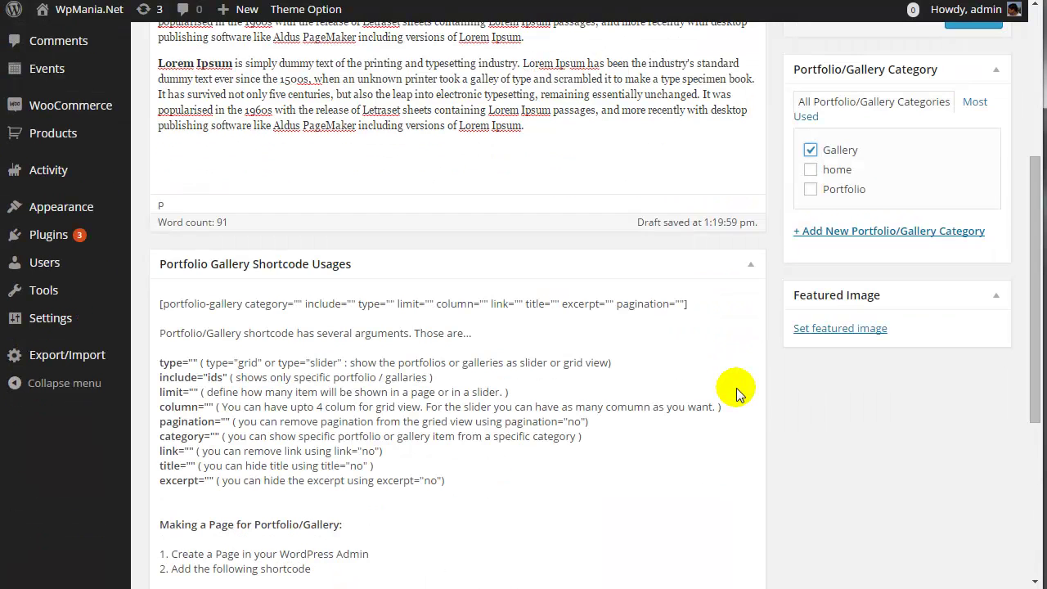
- Upload 10.jpg through the featured image picker and set it as the featured image
click(834, 331)
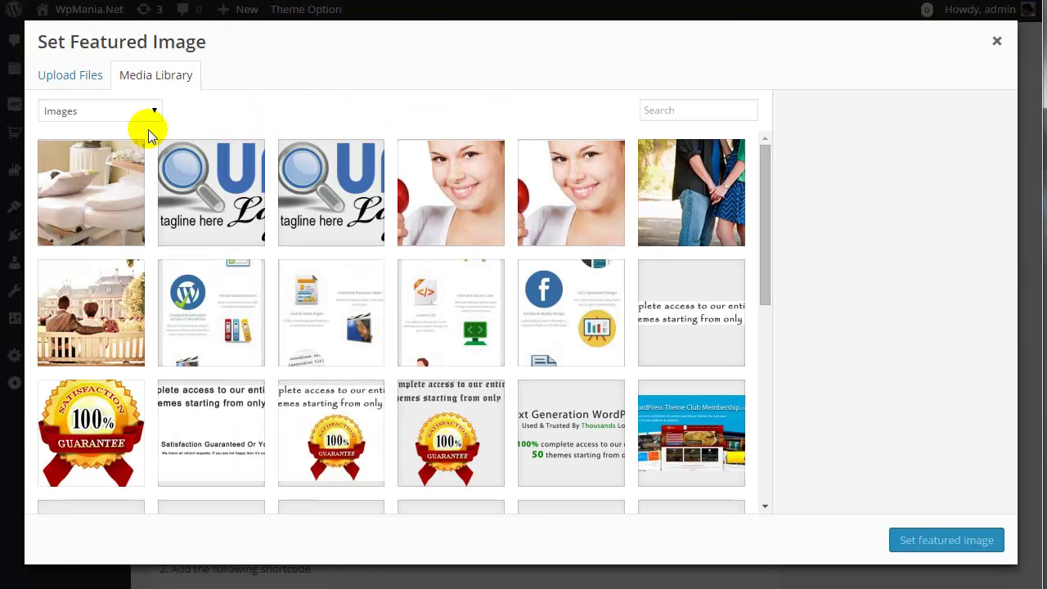
click(64, 77)
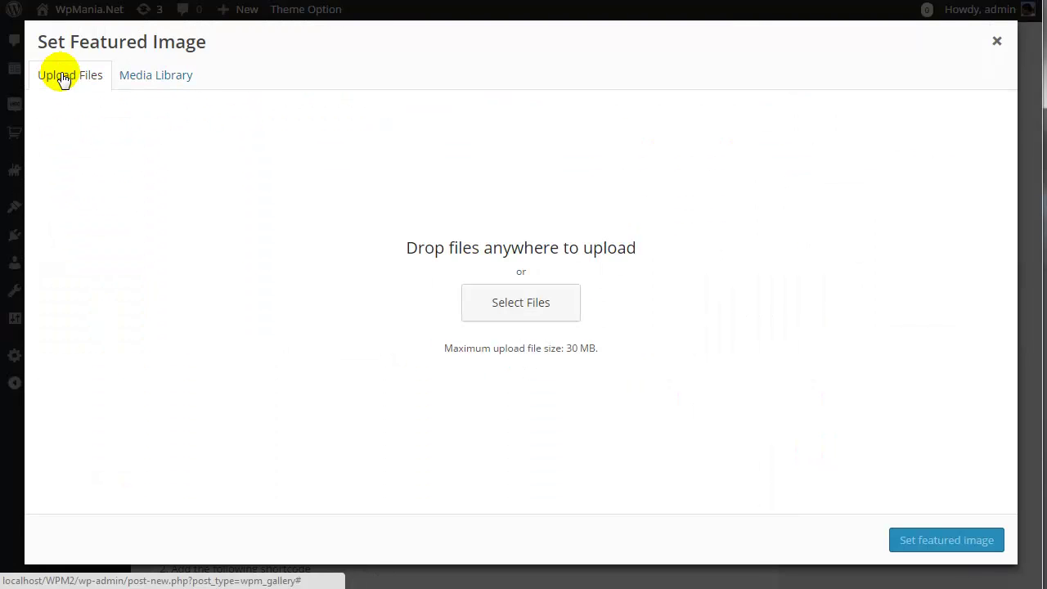
click(543, 309)
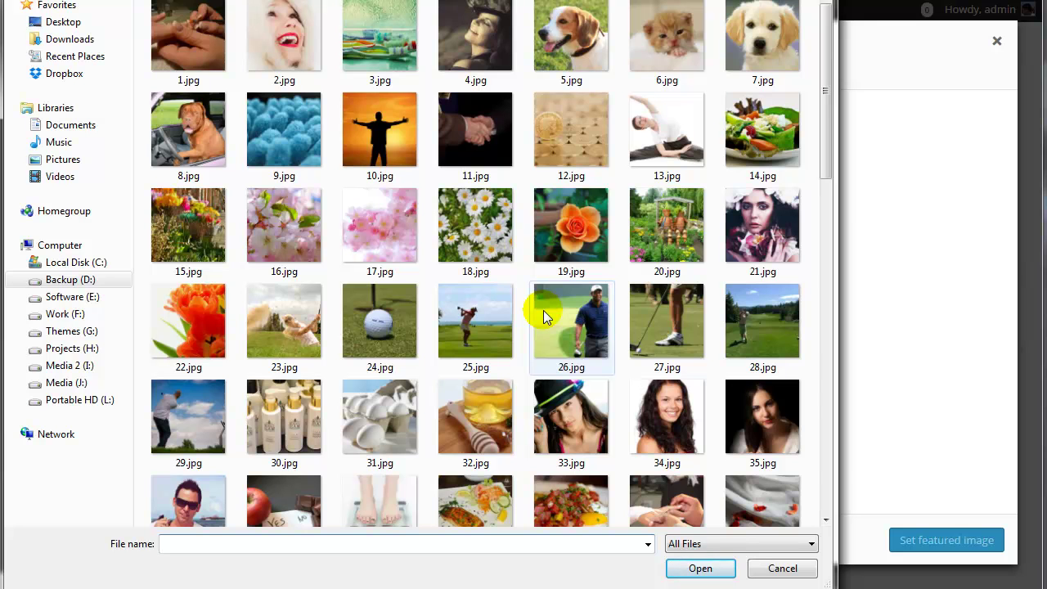
click(363, 137)
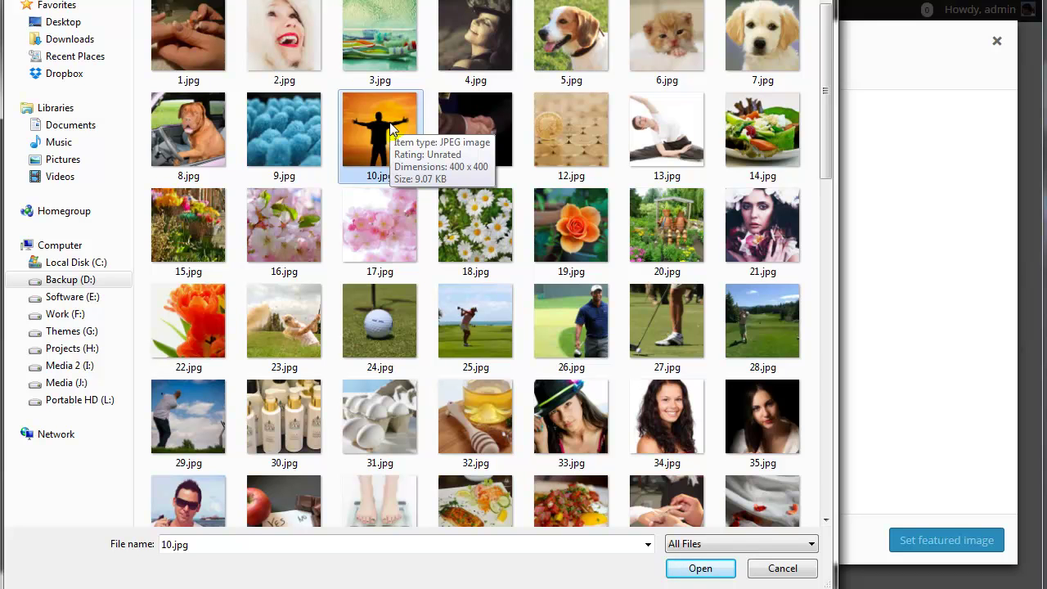
click(682, 573)
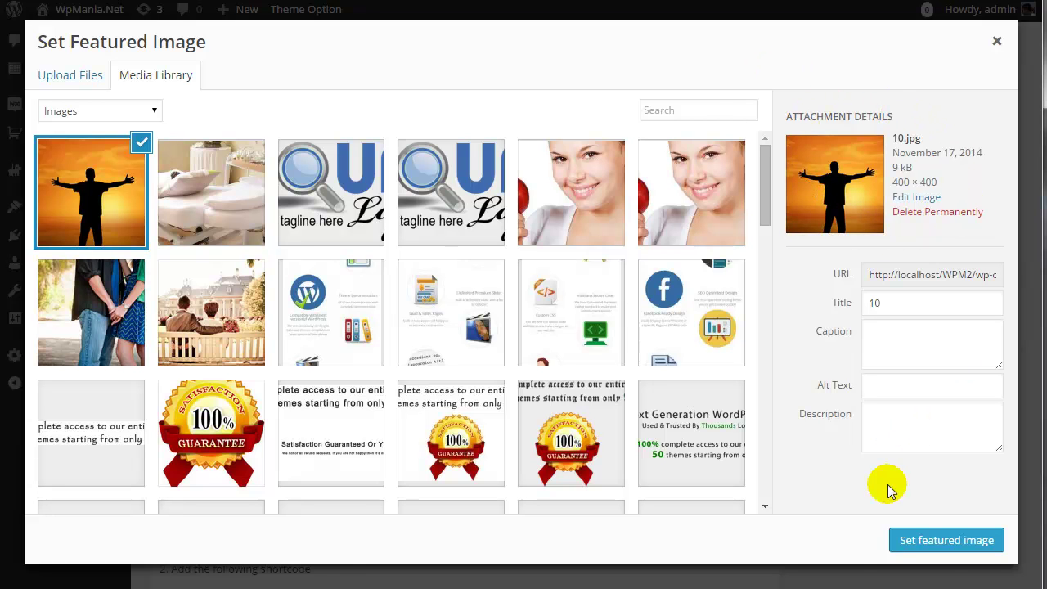
click(945, 547)
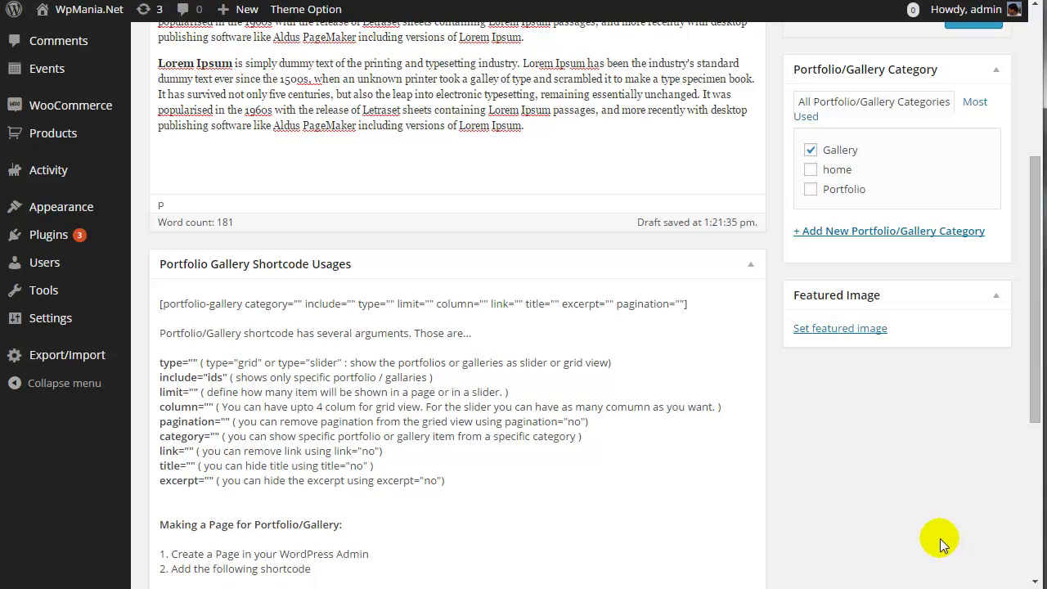
- Publish the Gallery Test One portfolio item
scroll(699, 254, up, 4)
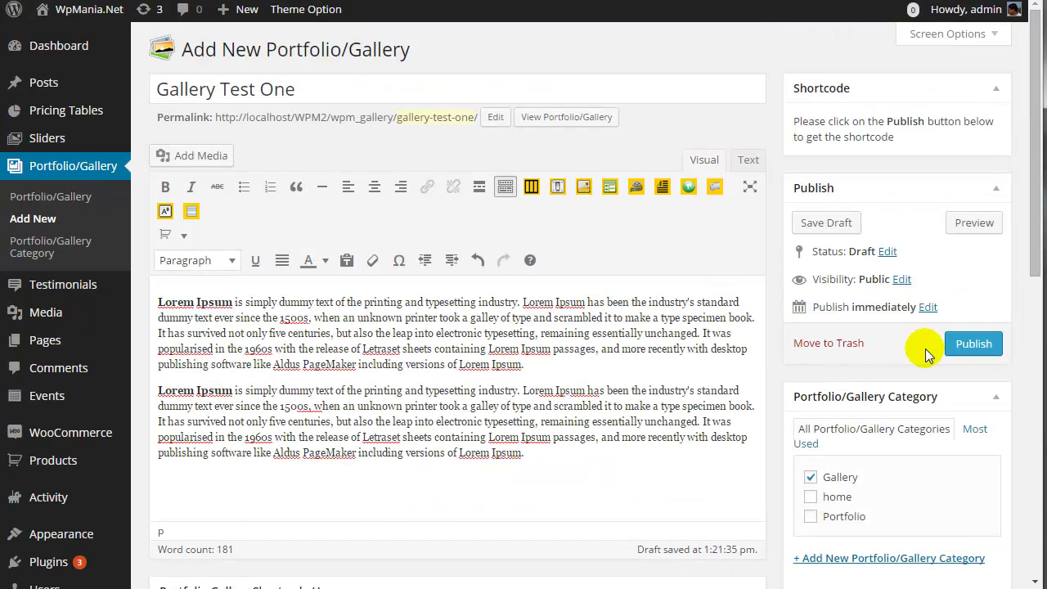
scroll(774, 379, down, 4)
scroll(755, 374, up, 2)
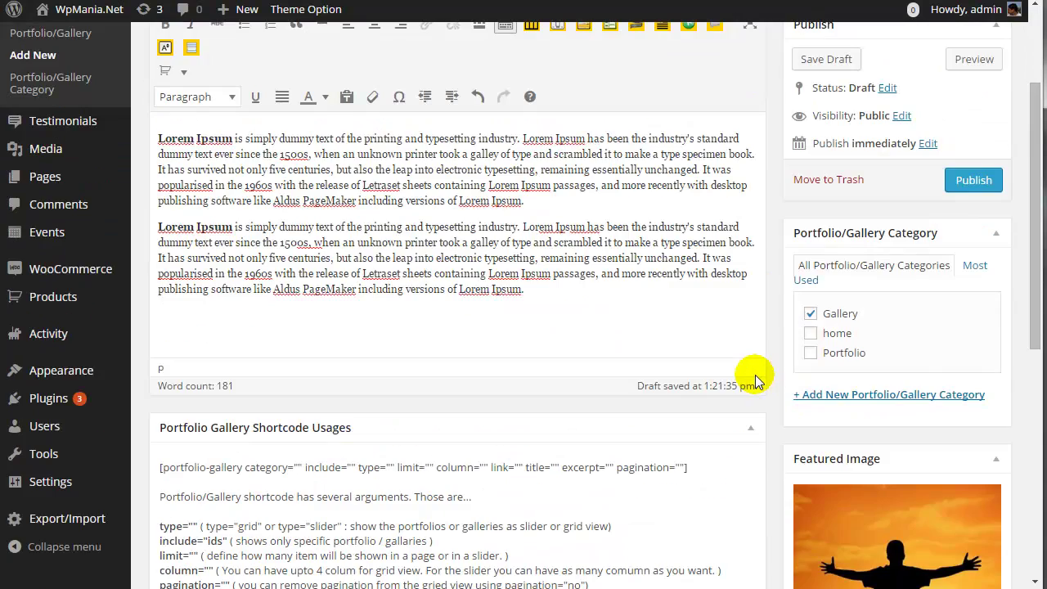
click(972, 180)
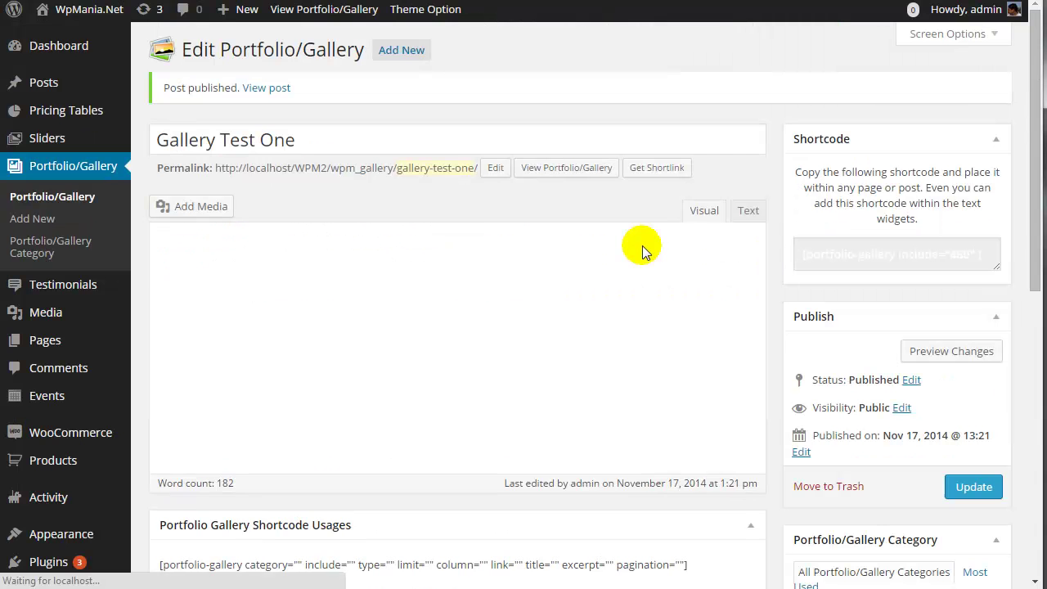
- Review the generated portfolio-gallery shortcode, noting its type grid and include arguments
scroll(569, 394, down, 5)
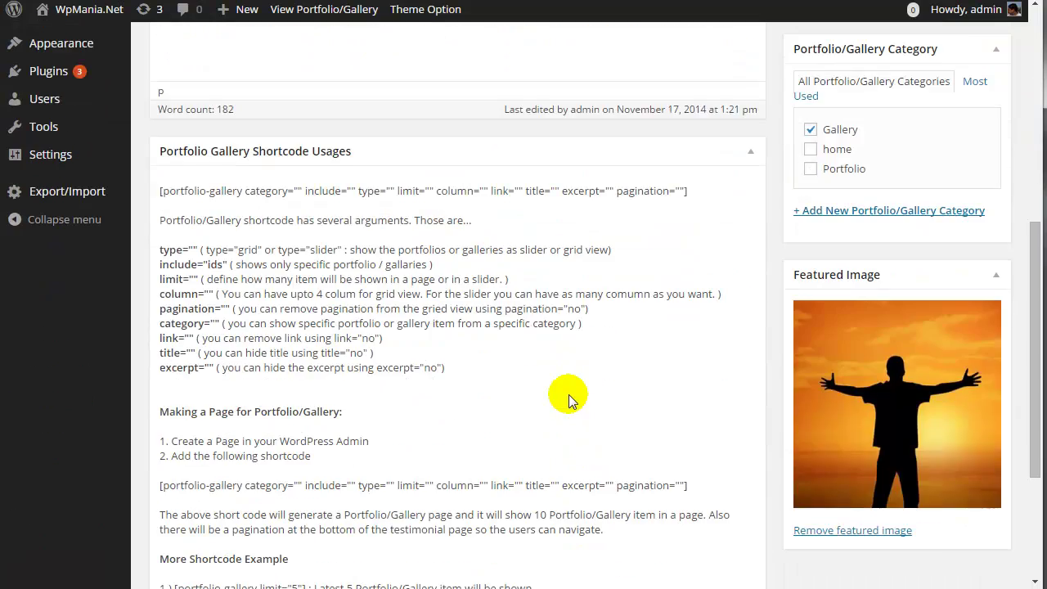
scroll(502, 386, up, 7)
scroll(512, 385, down, 5)
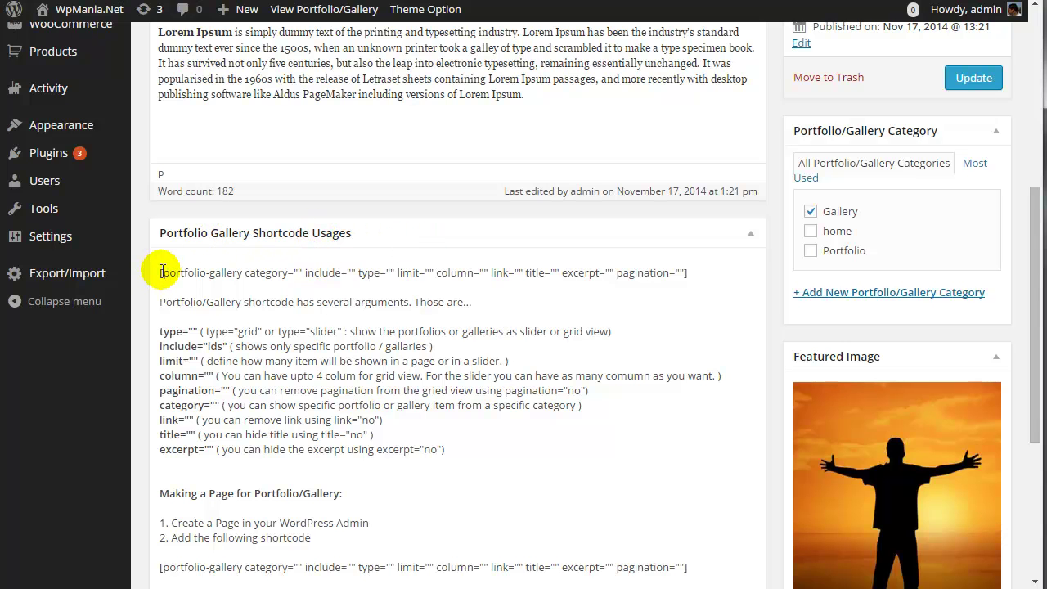
drag(161, 272, 702, 271)
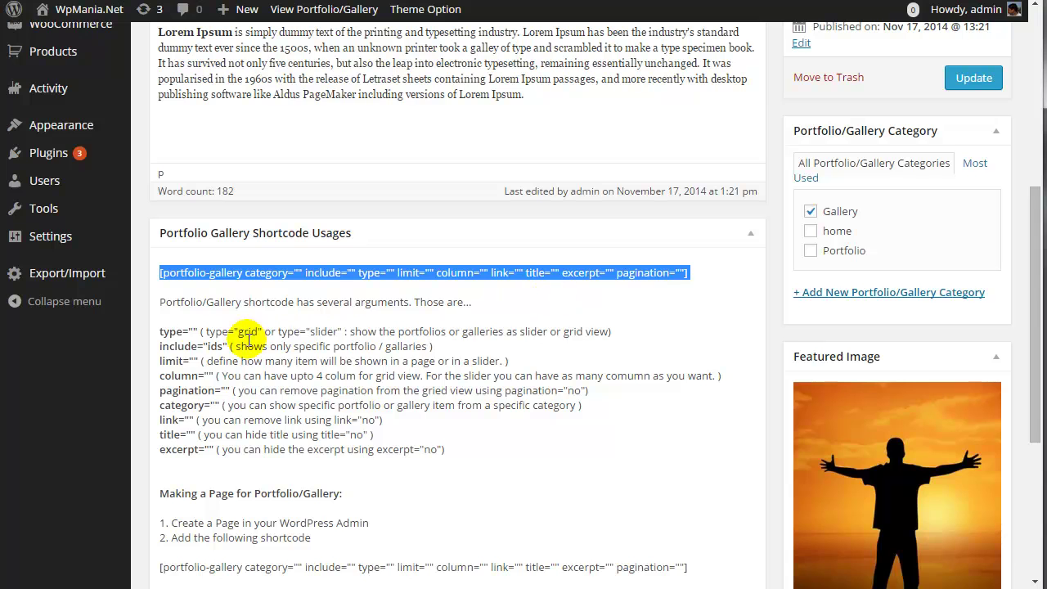
scroll(196, 327, down, 1)
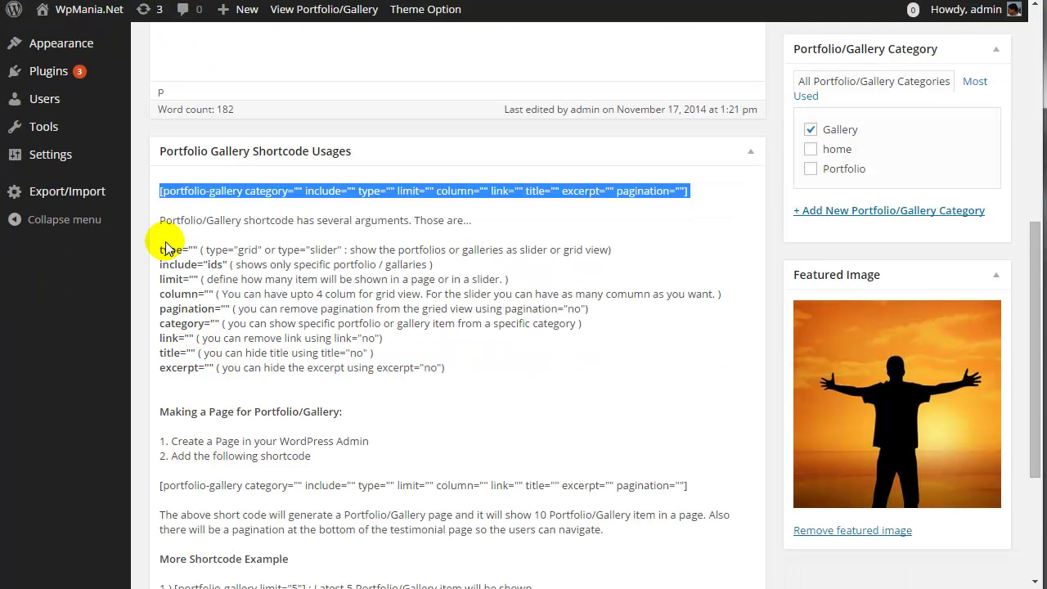
click(265, 203)
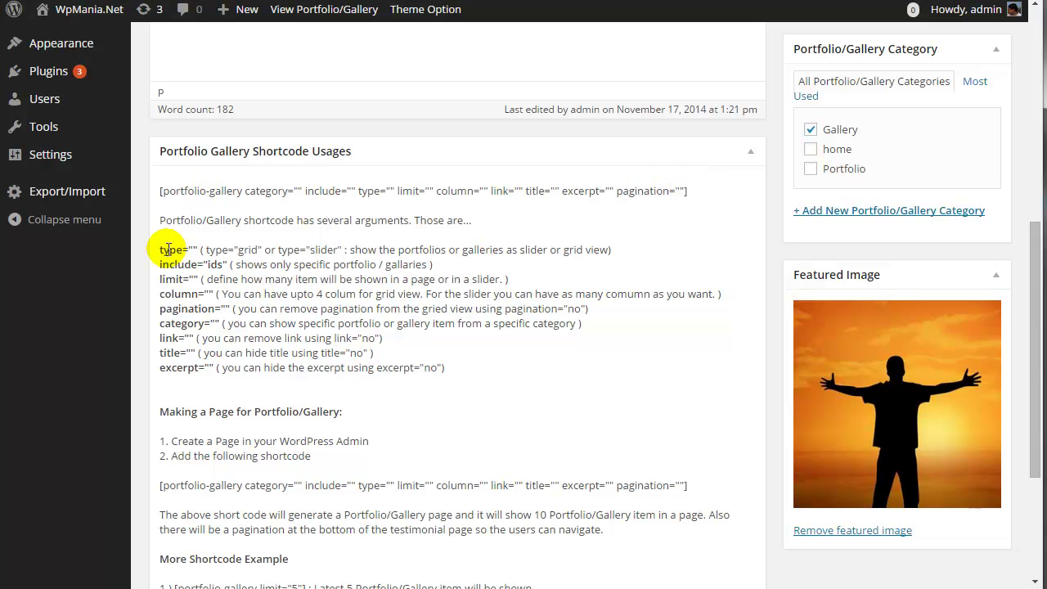
double_click(247, 251)
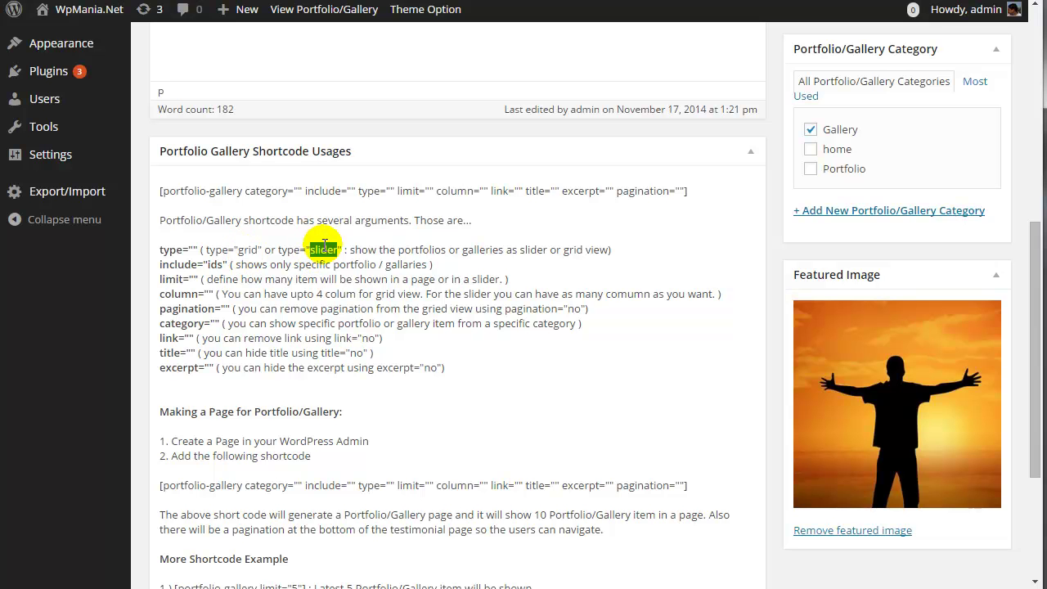
double_click(182, 264)
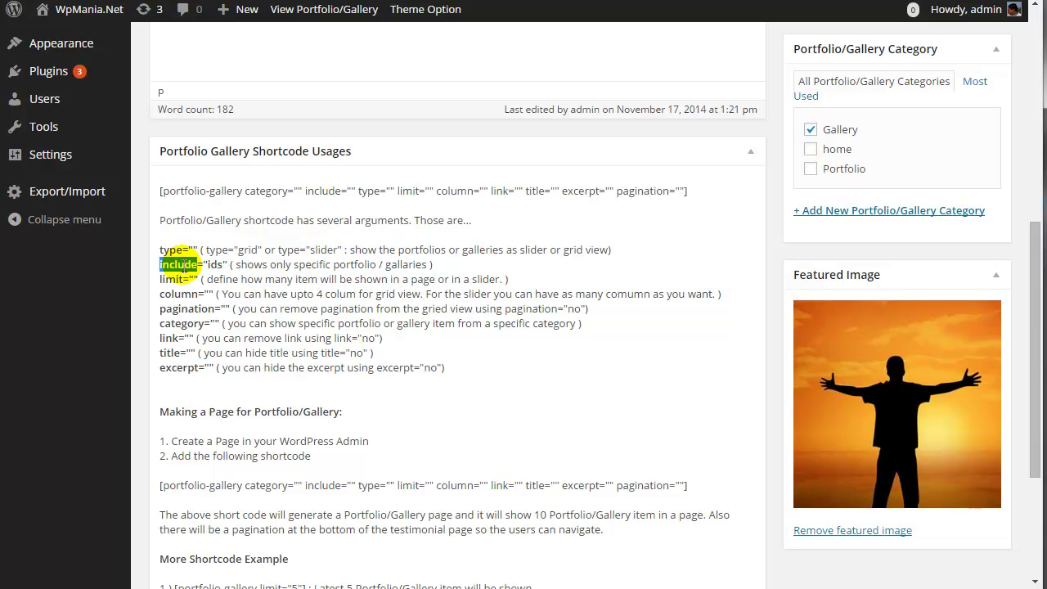
click(347, 188)
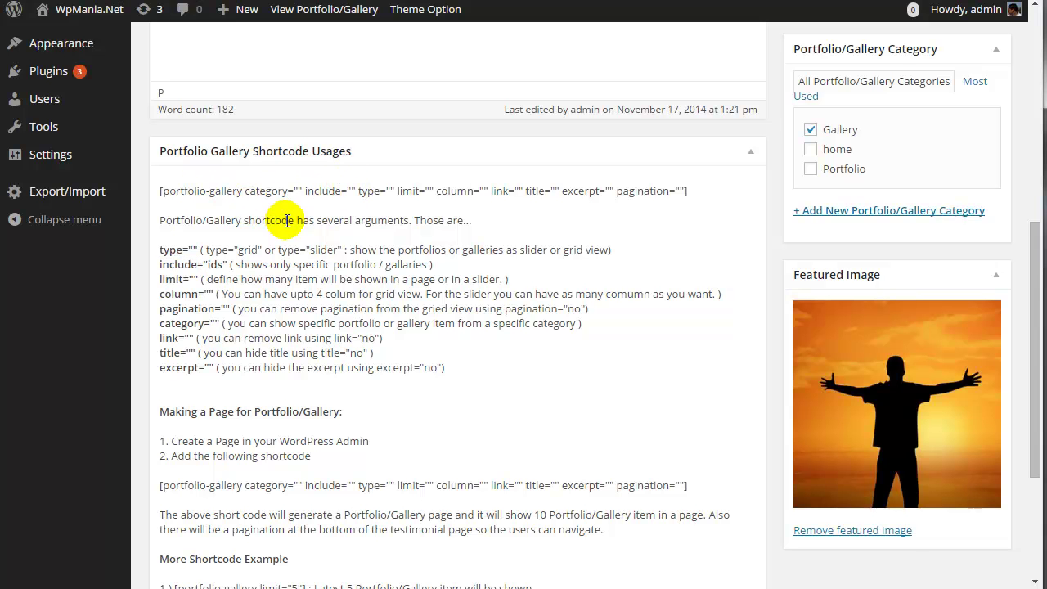
- Bring up the link options for the Portfolio/Gallery admin menu entry
scroll(278, 220, up, 2)
scroll(180, 193, up, 3)
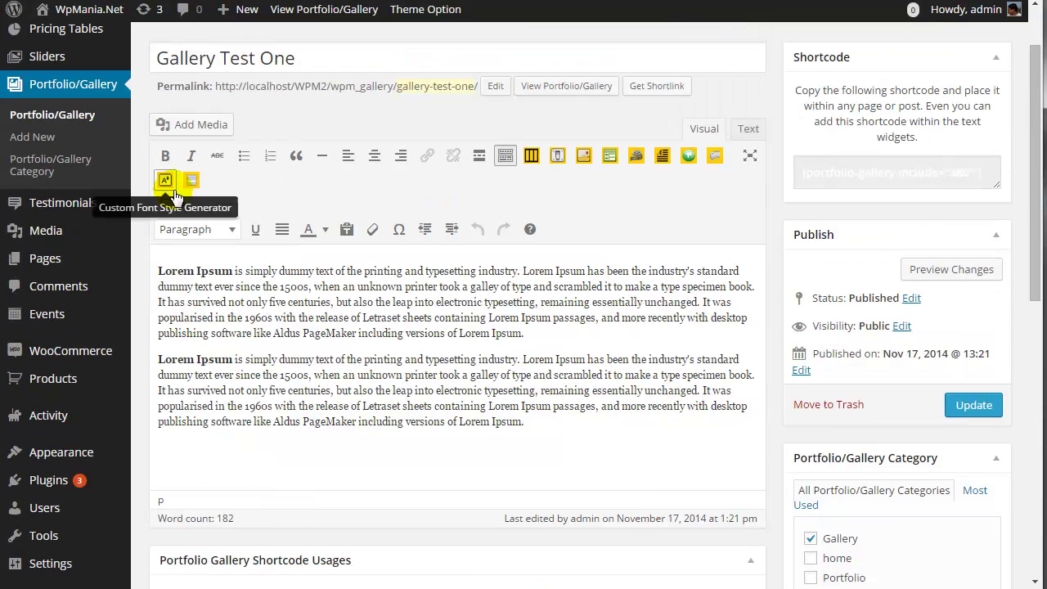
right_click(60, 118)
click(150, 76)
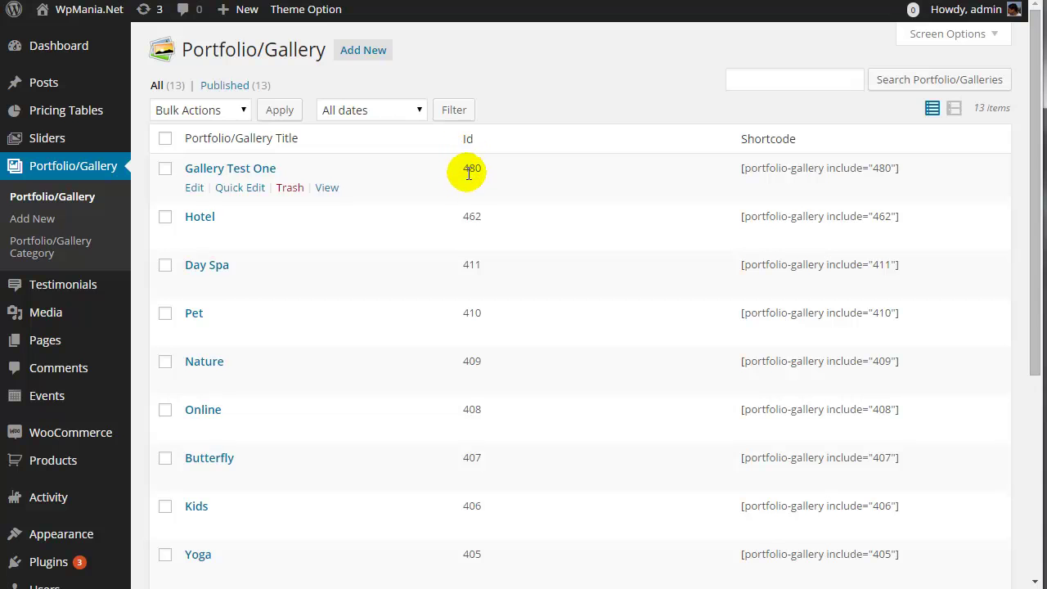
scroll(479, 331, down, 2)
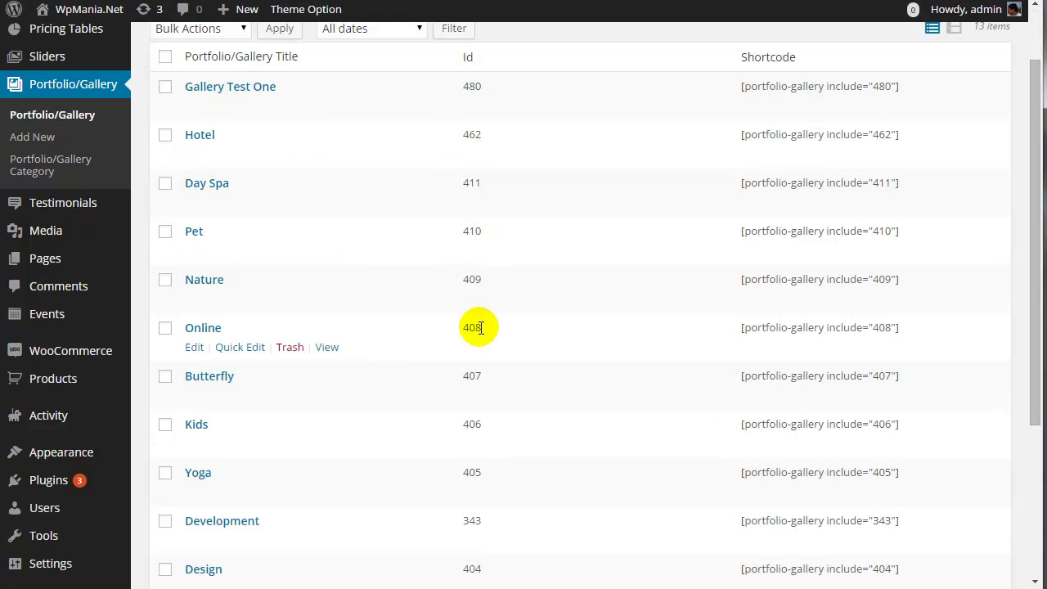
scroll(480, 341, down, 2)
scroll(491, 413, up, 4)
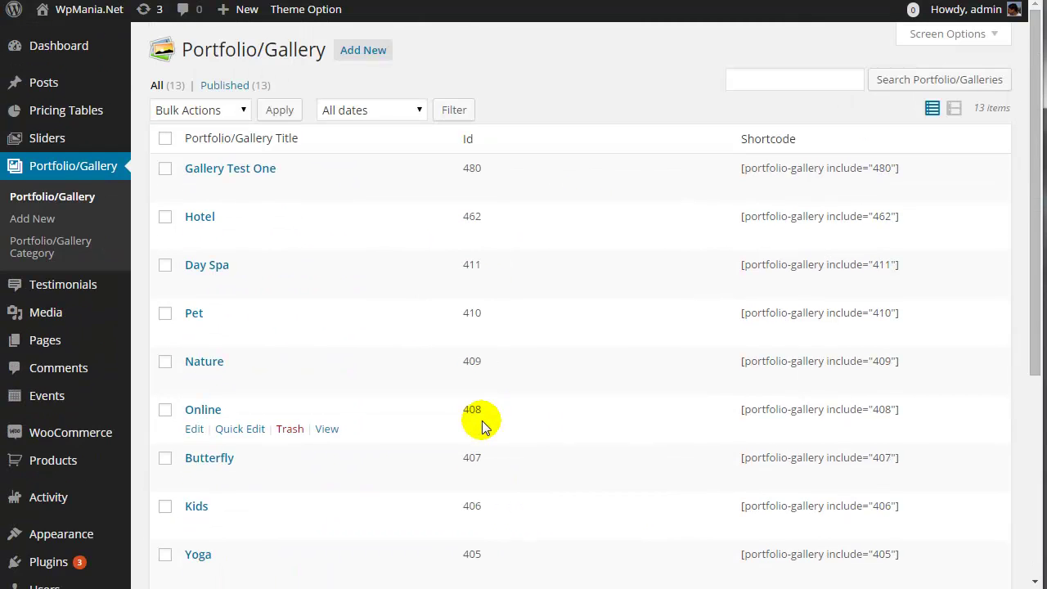
drag(464, 167, 483, 167)
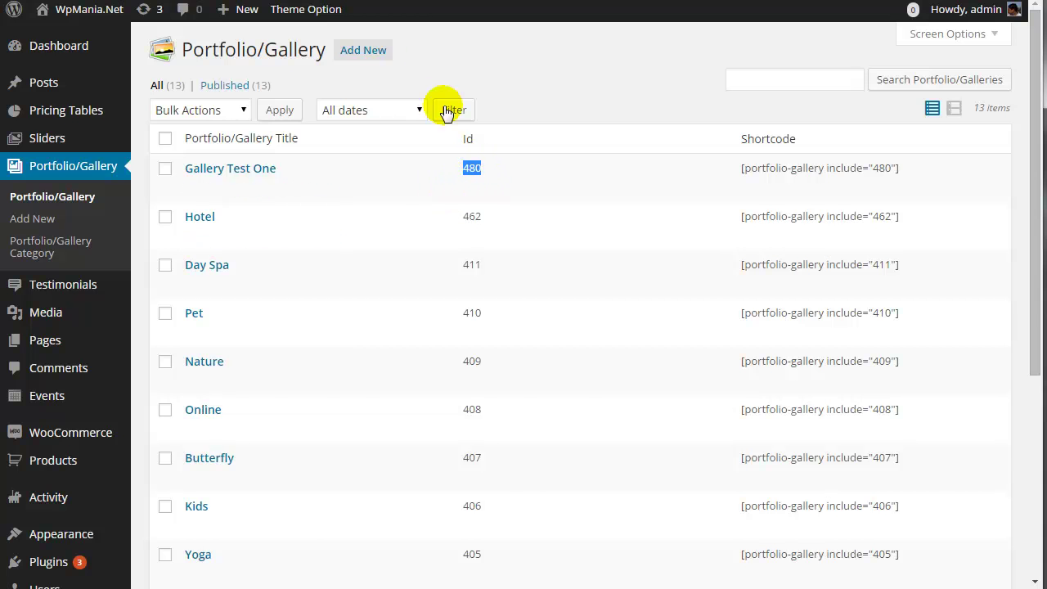
scroll(252, 397, down, 5)
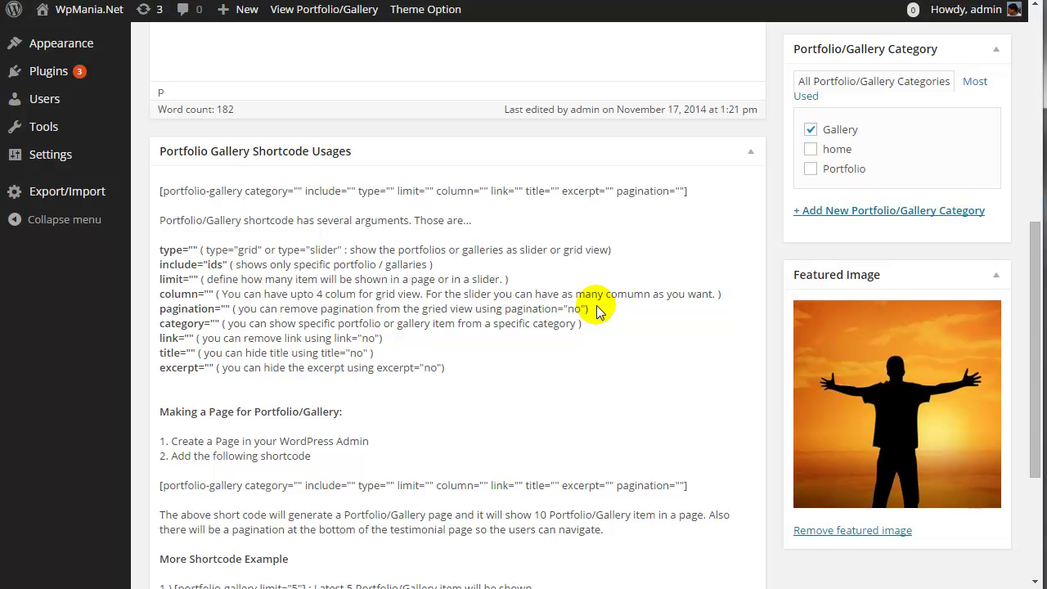
double_click(179, 323)
scroll(292, 364, up, 2)
scroll(292, 364, down, 3)
scroll(292, 364, up, 3)
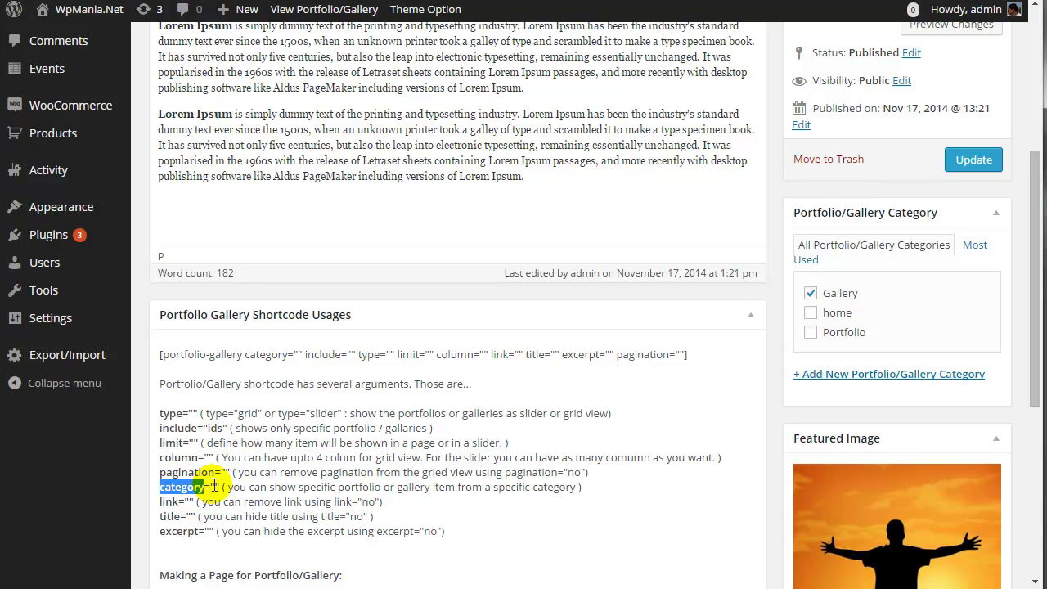
scroll(168, 378, up, 2)
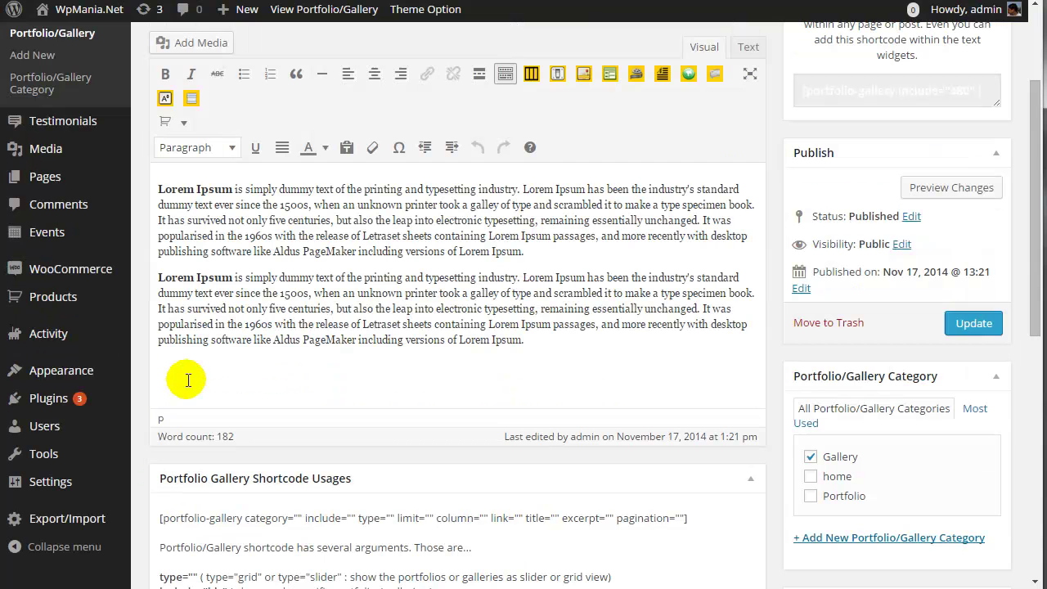
scroll(125, 234, up, 2)
right_click(41, 256)
key(Escape)
- Find the home category's ID 26 and shortcode in the category list, then return
click(36, 255)
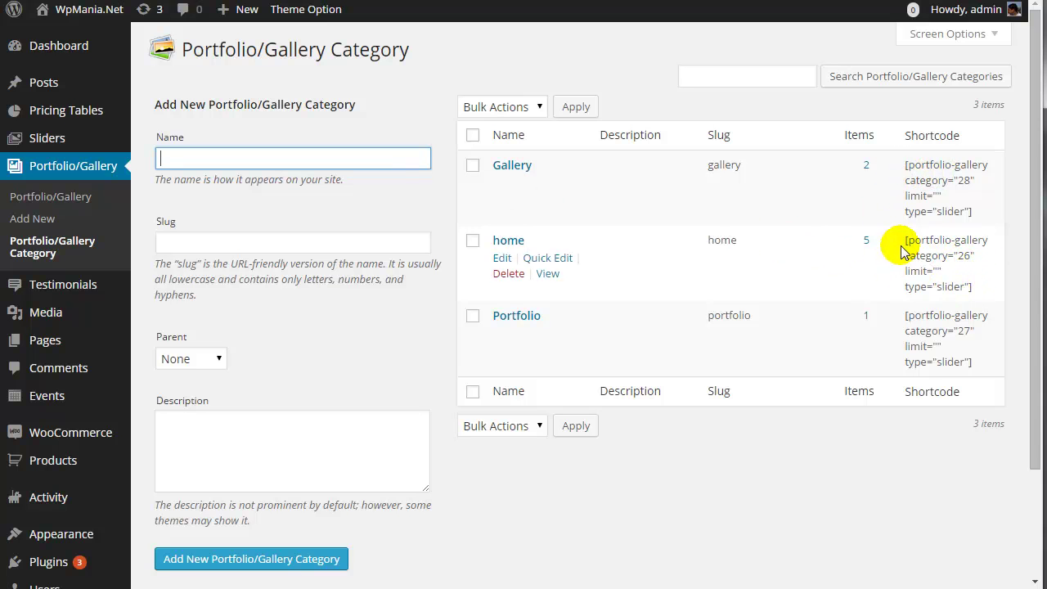
double_click(964, 256)
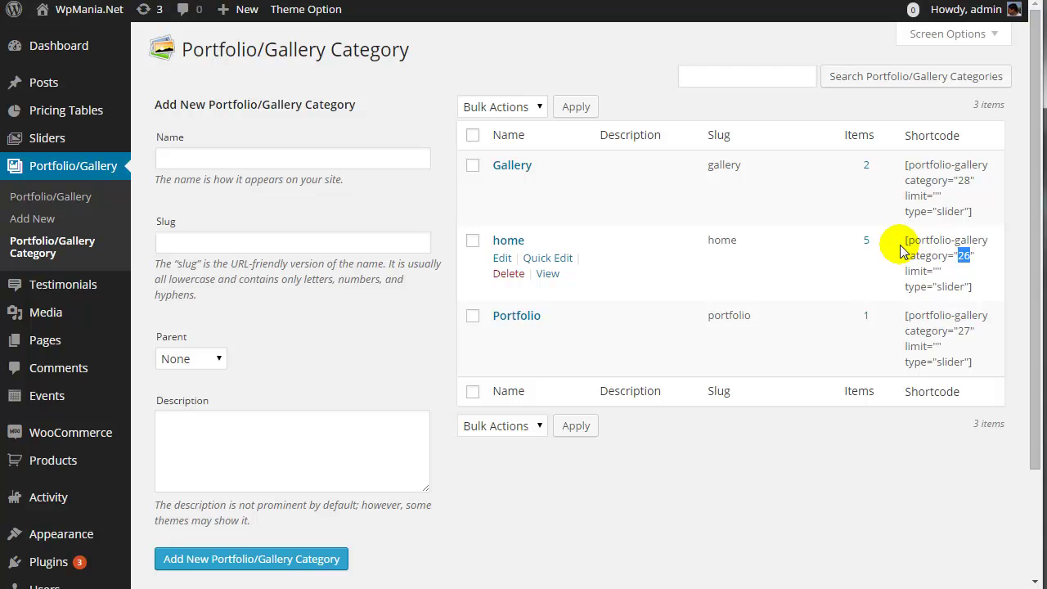
drag(904, 237, 983, 288)
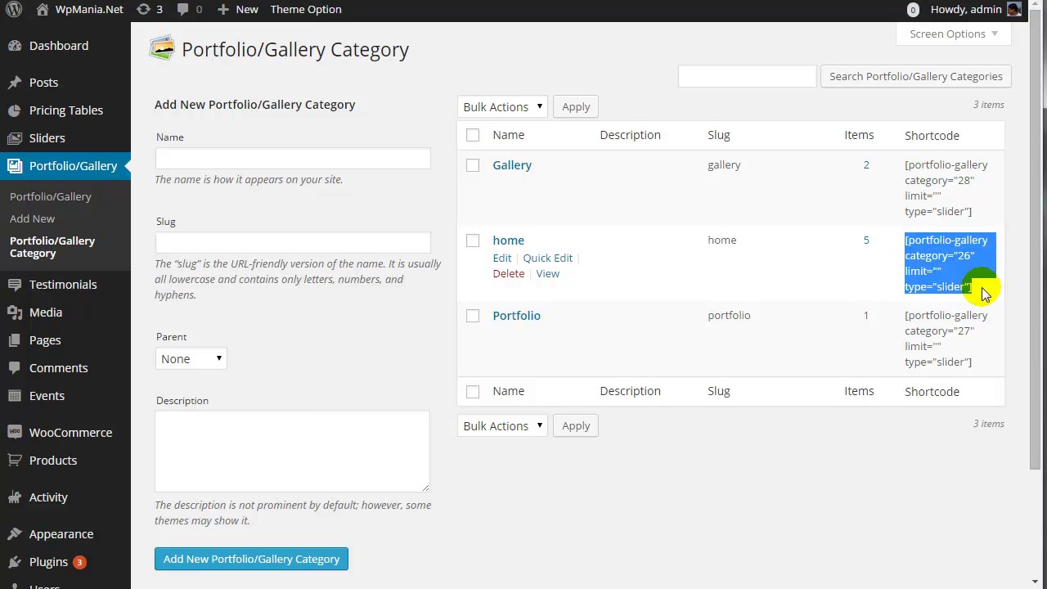
key(ctrl+Tab)
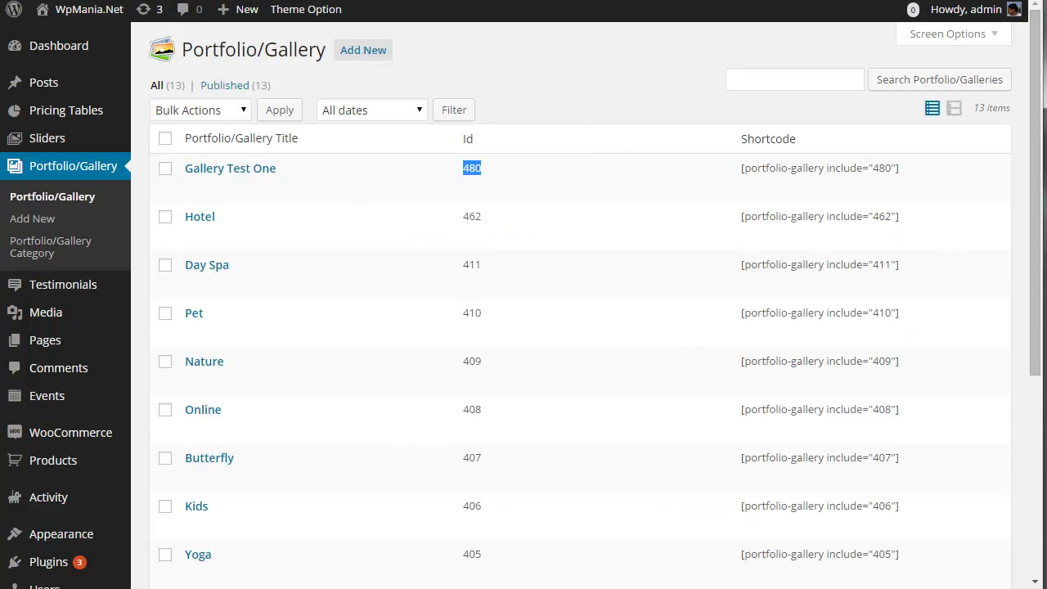
- In the Gallery Test One editor, review the shortcode's link and excerpt arguments
key(ctrl+Tab)
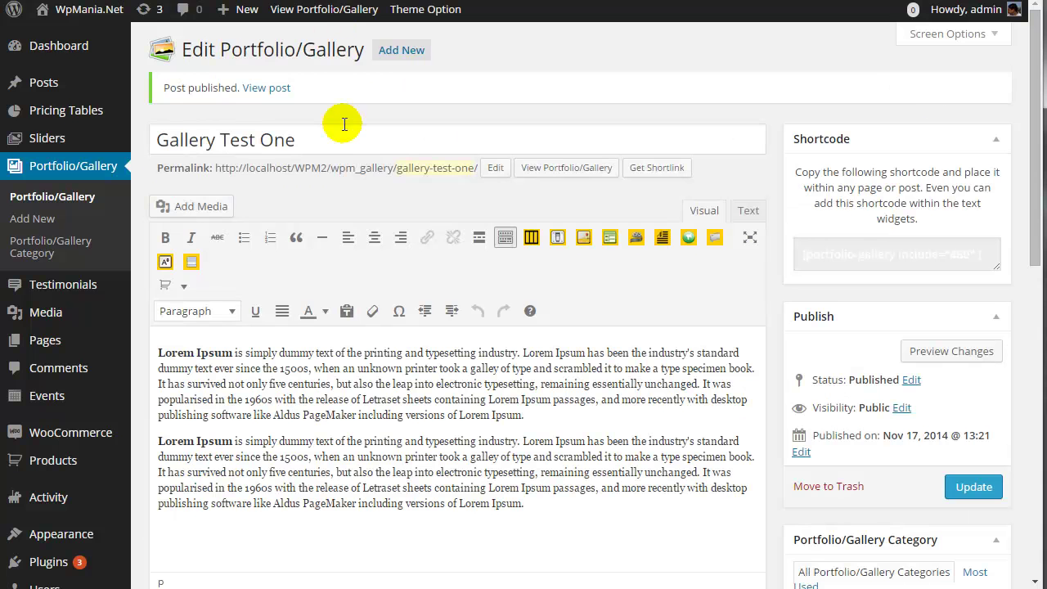
scroll(347, 219, down, 3)
scroll(347, 220, down, 4)
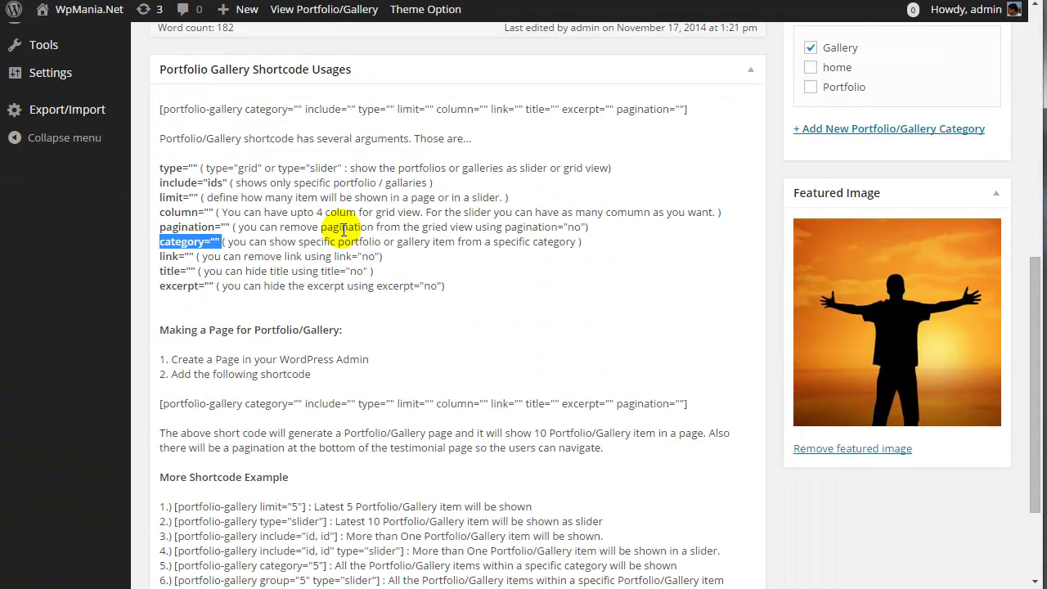
double_click(167, 256)
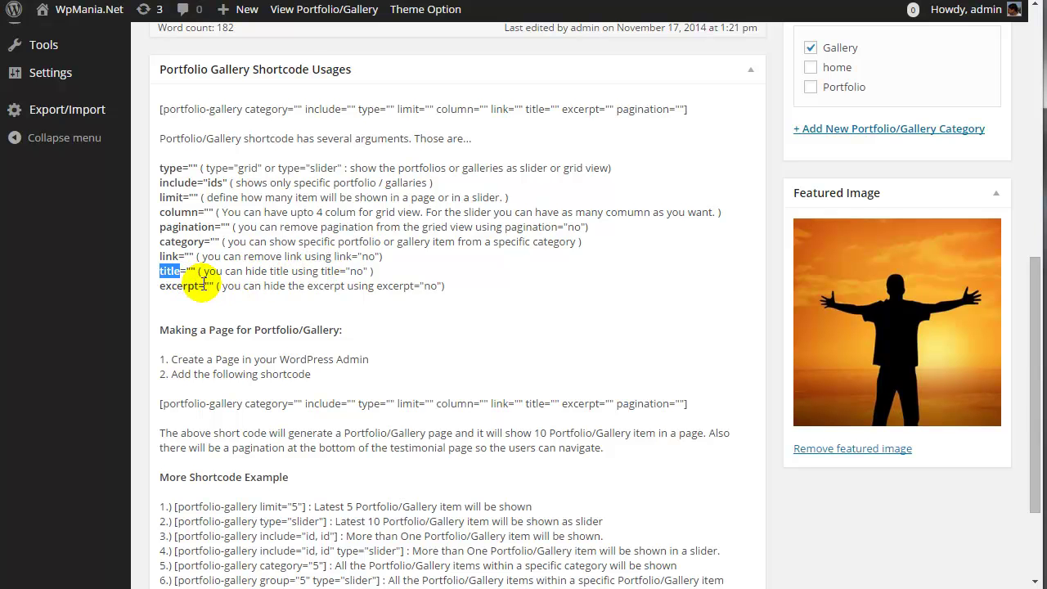
double_click(170, 286)
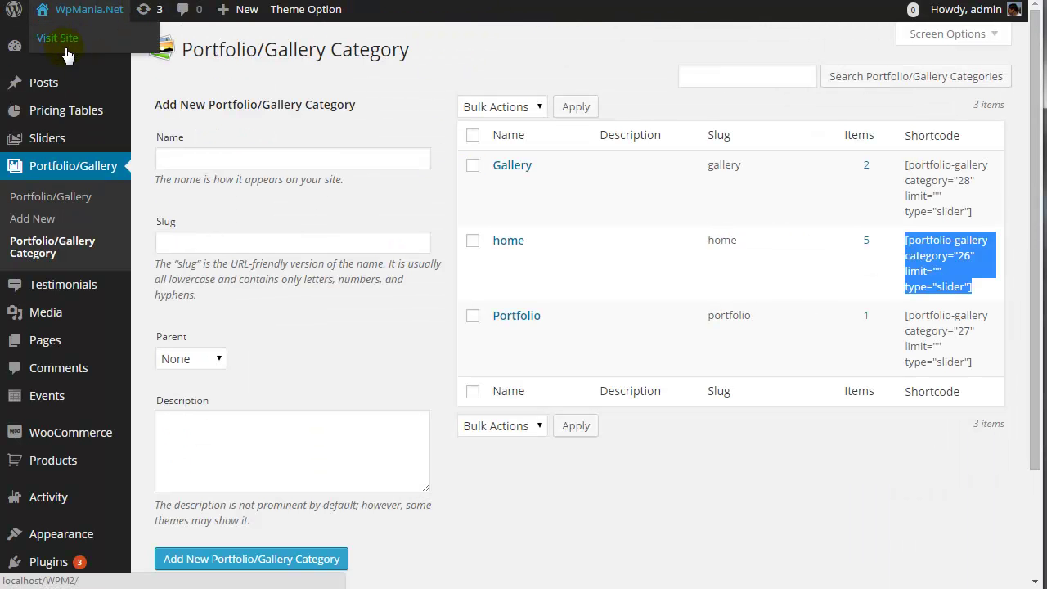
- Visit the live Antique Store site and look over its front-end menus
click(64, 44)
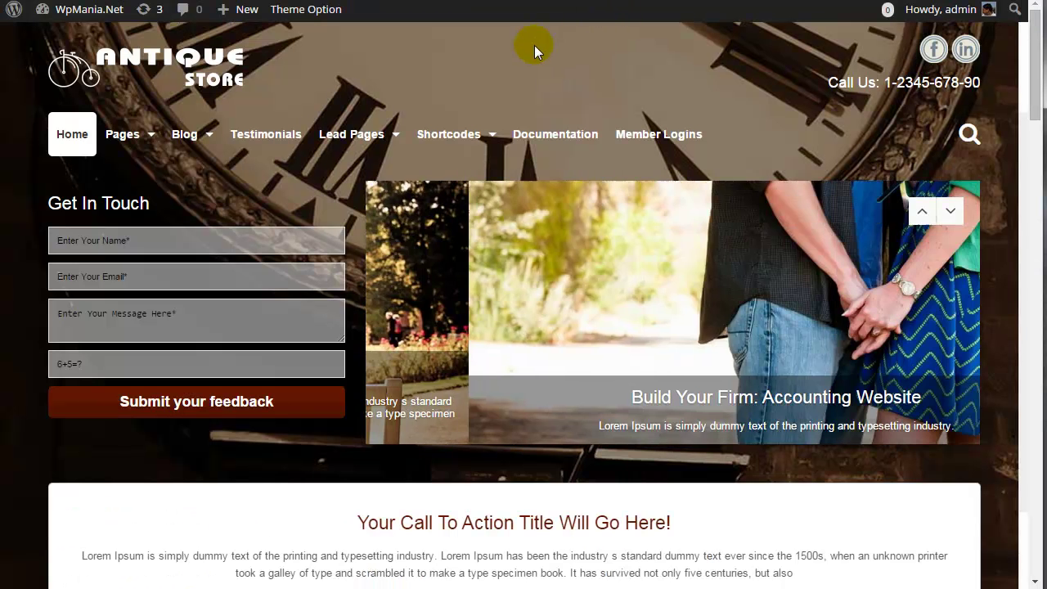
mouse_move(315, 123)
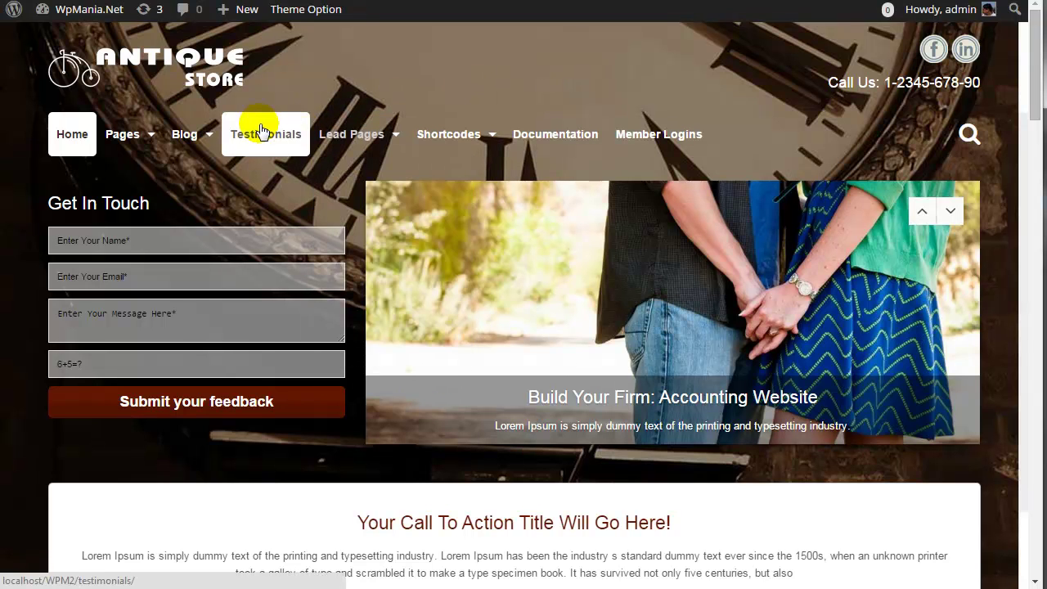
mouse_move(135, 139)
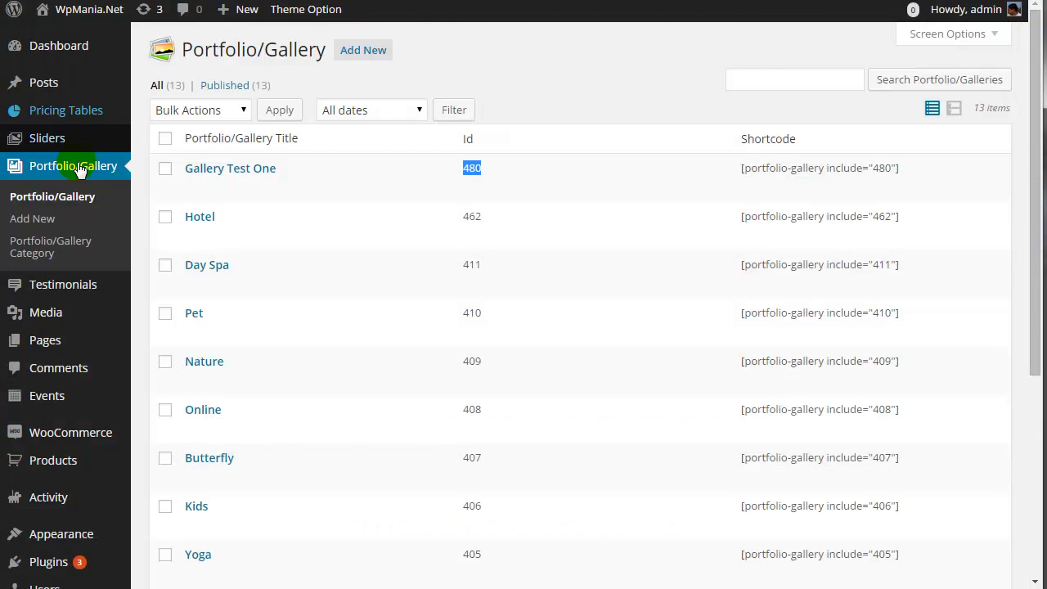
- Start a new page in a separate tab and title it Gallery Test
scroll(90, 245, down, 1)
right_click(147, 281)
click(168, 295)
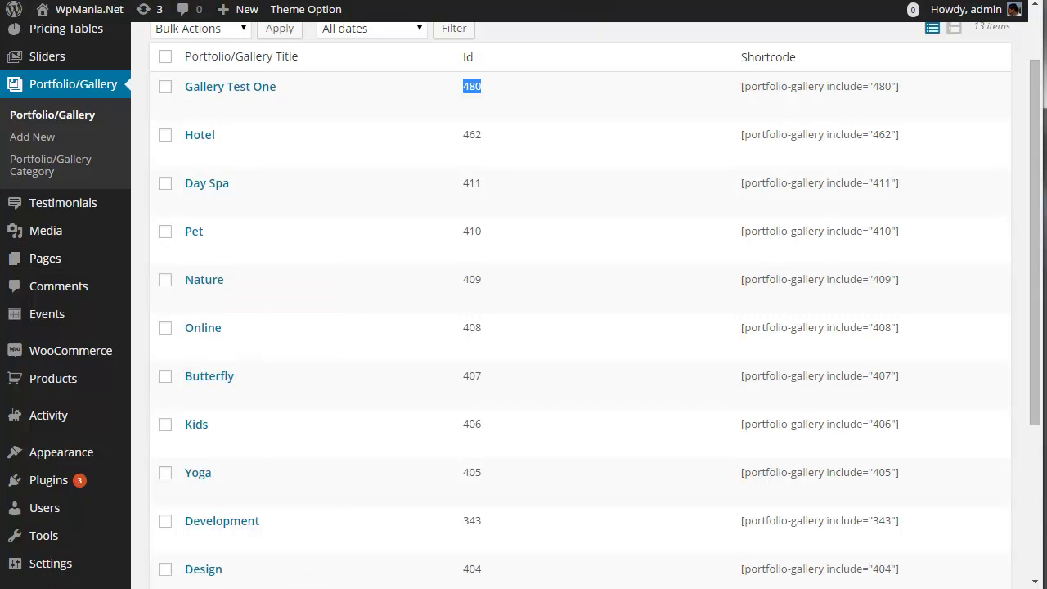
key(ctrl+Tab)
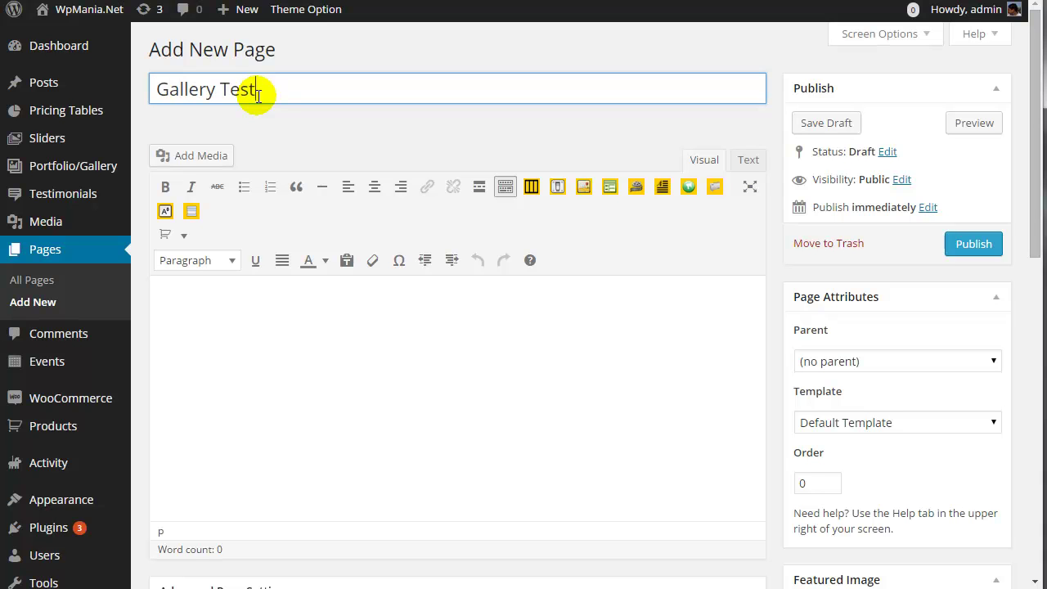
click(410, 336)
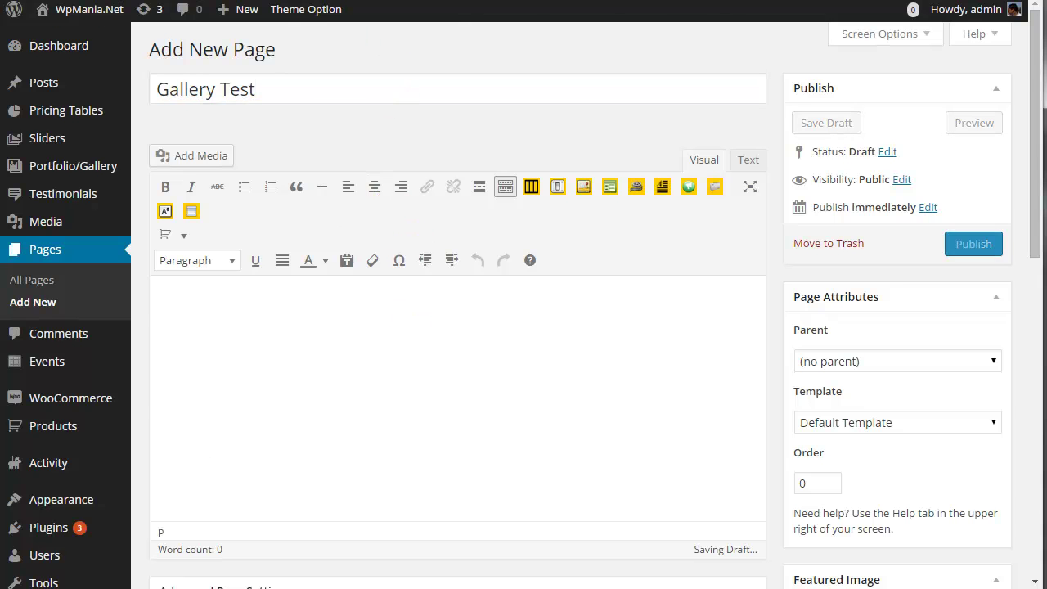
- Paste the blank portfolio-gallery example shortcode into the page body and publish it
key(ctrl+shift+Tab)
key(ctrl+shift+Tab)
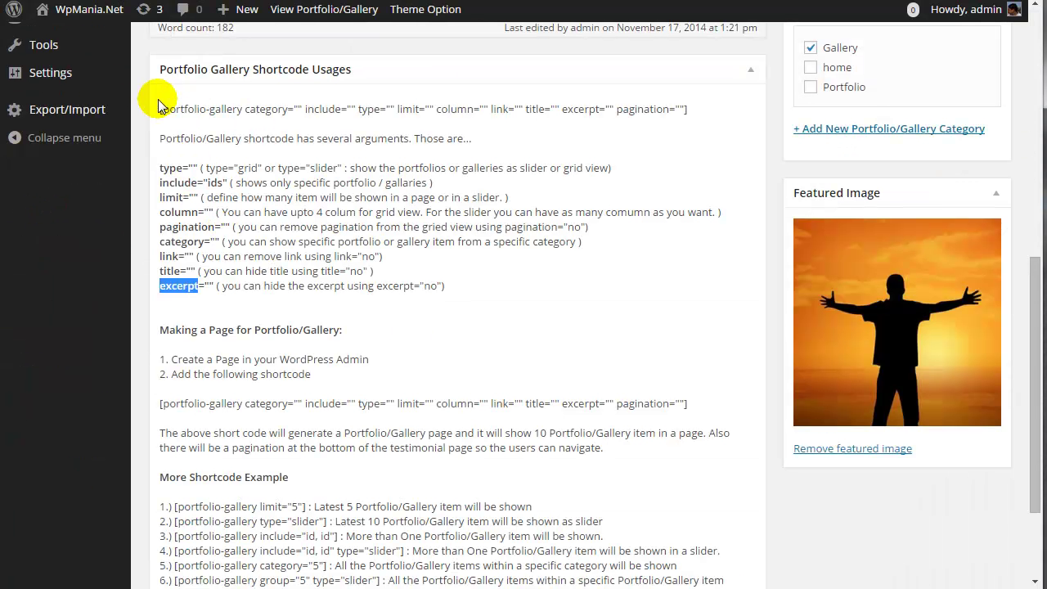
drag(430, 97, 701, 96)
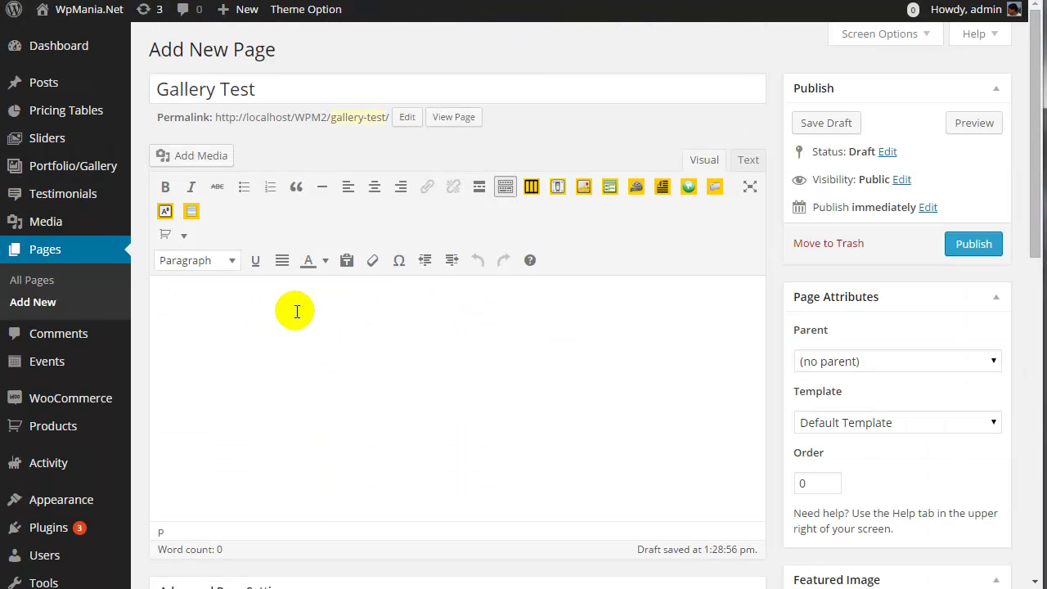
text([portfolio-gallery category="" include="" type="" limit="" column="" link="" title="" excerpt="" pagination=""])
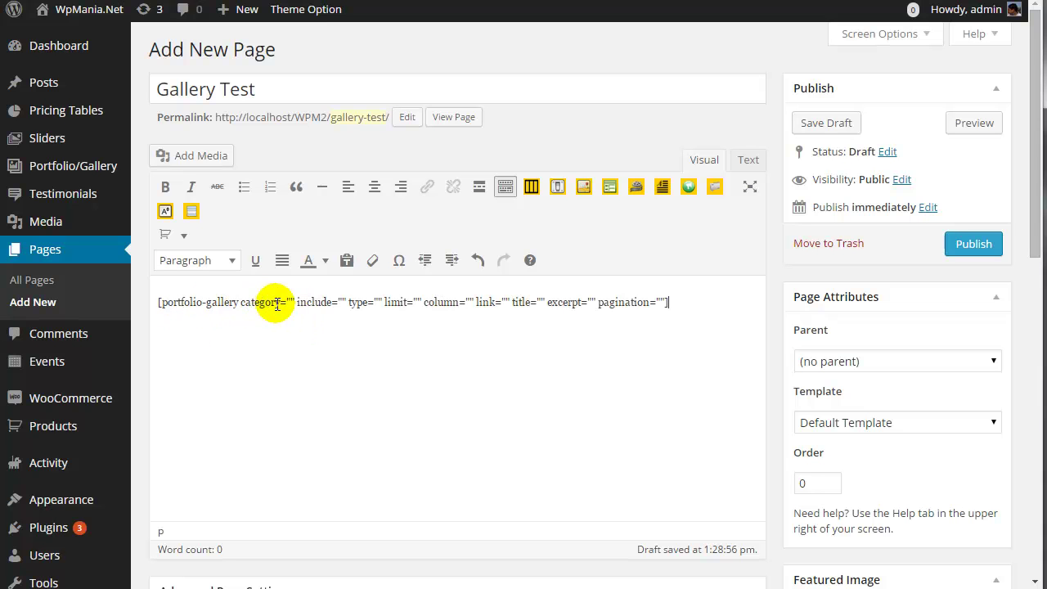
drag(238, 303, 662, 302)
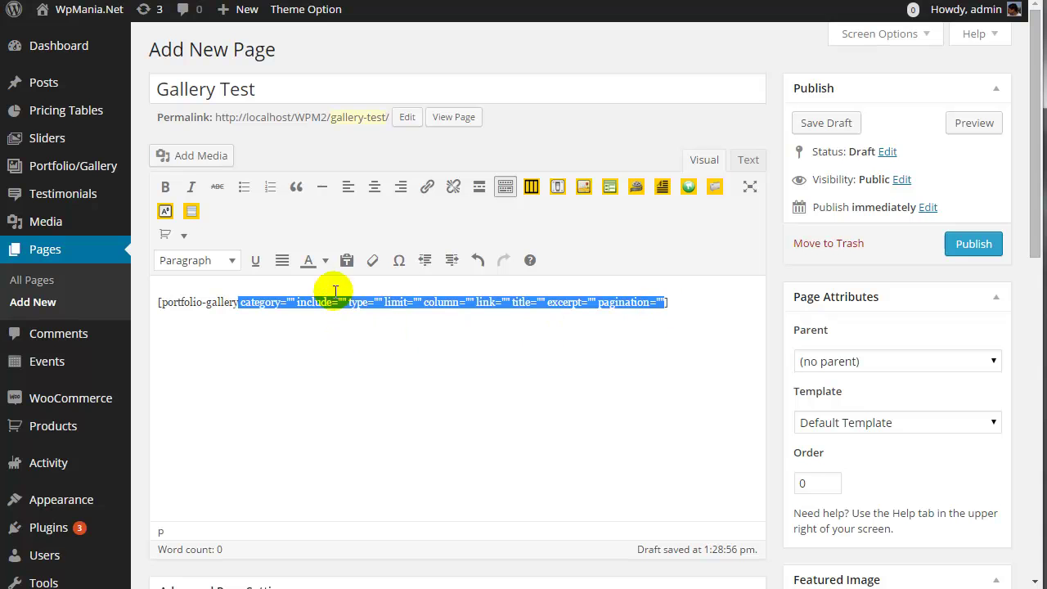
click(565, 346)
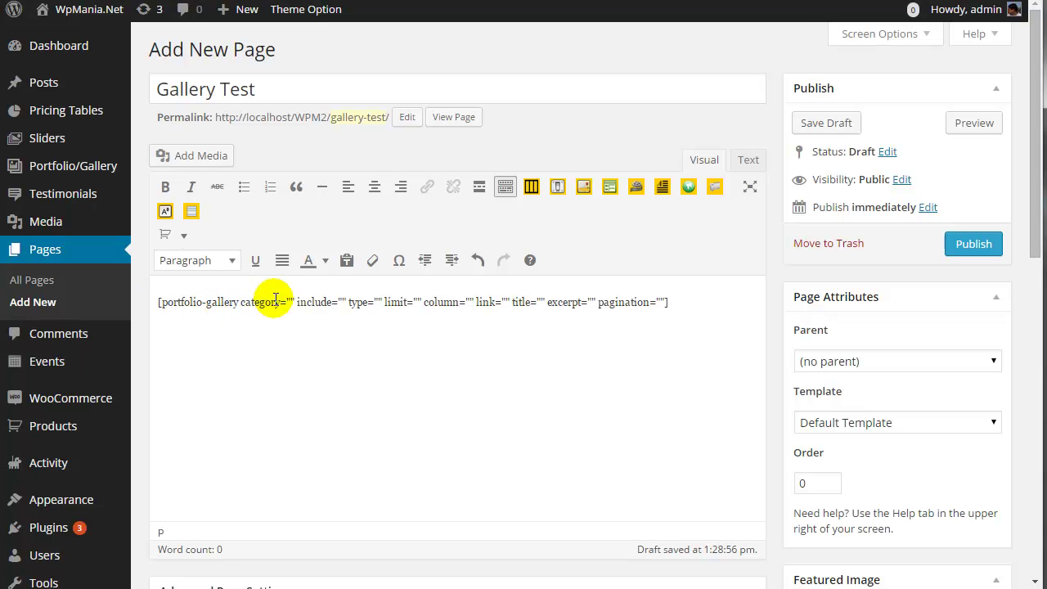
drag(242, 306, 632, 304)
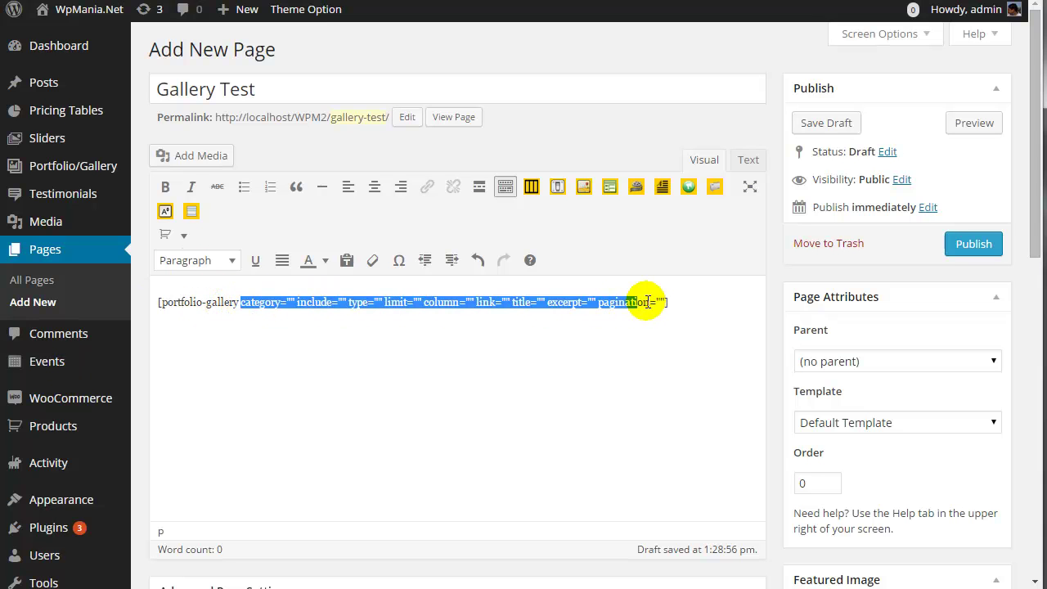
click(642, 382)
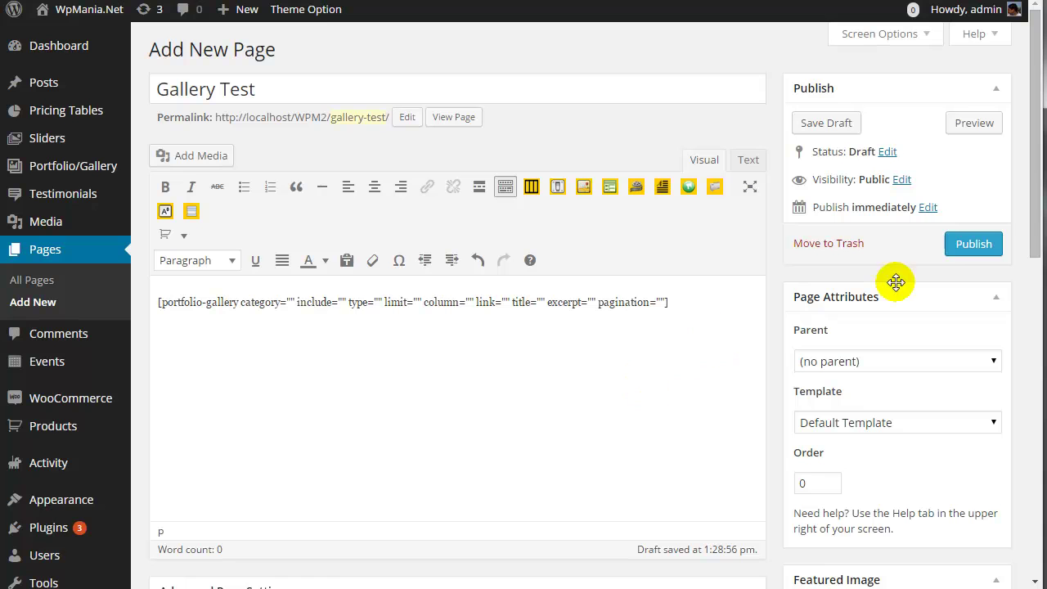
click(972, 243)
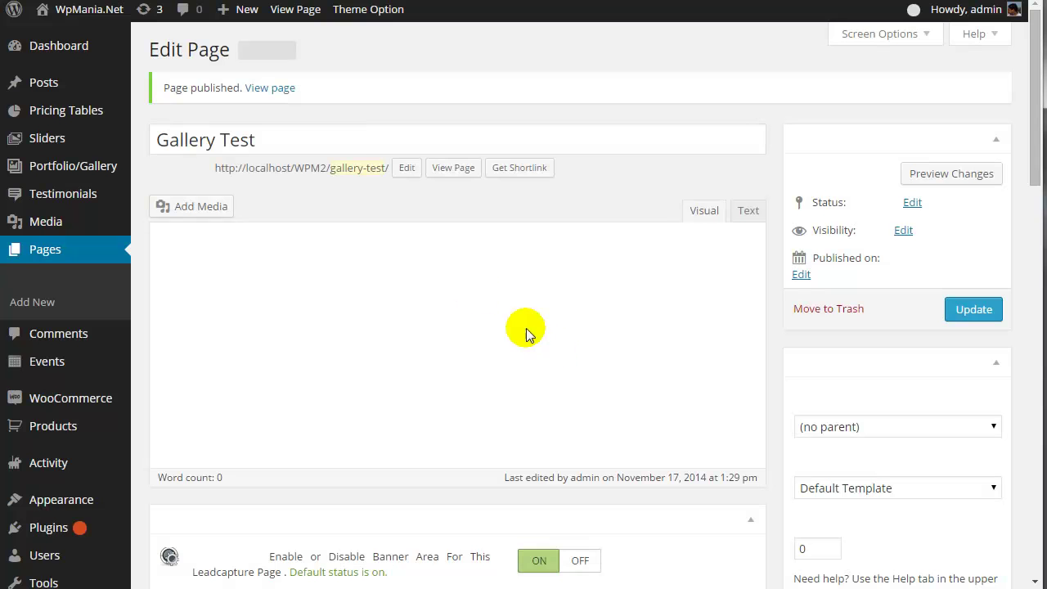
right_click(448, 169)
click(470, 175)
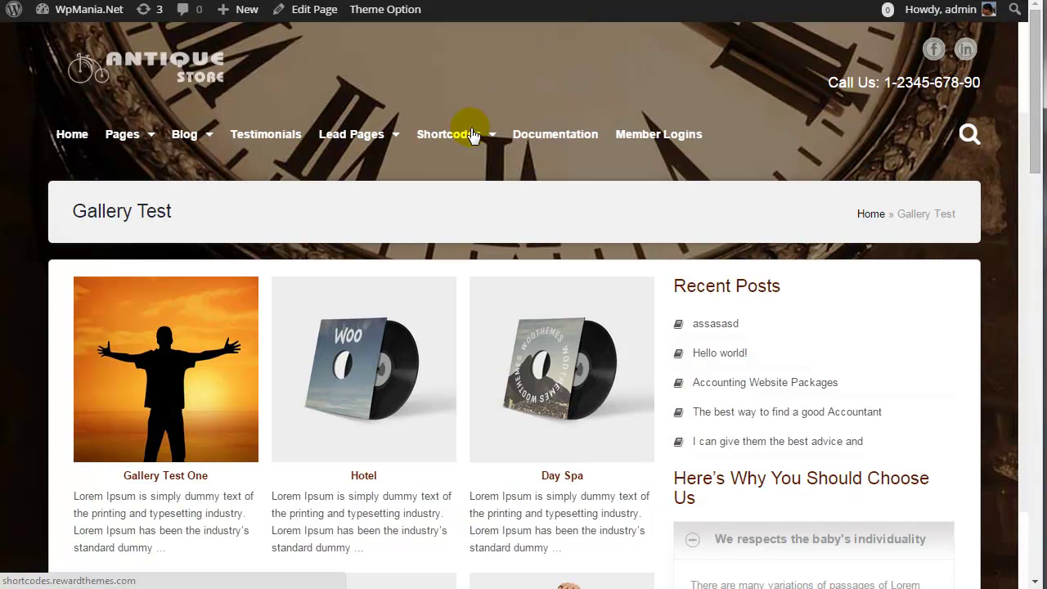
mouse_move(472, 131)
scroll(452, 180, down, 2)
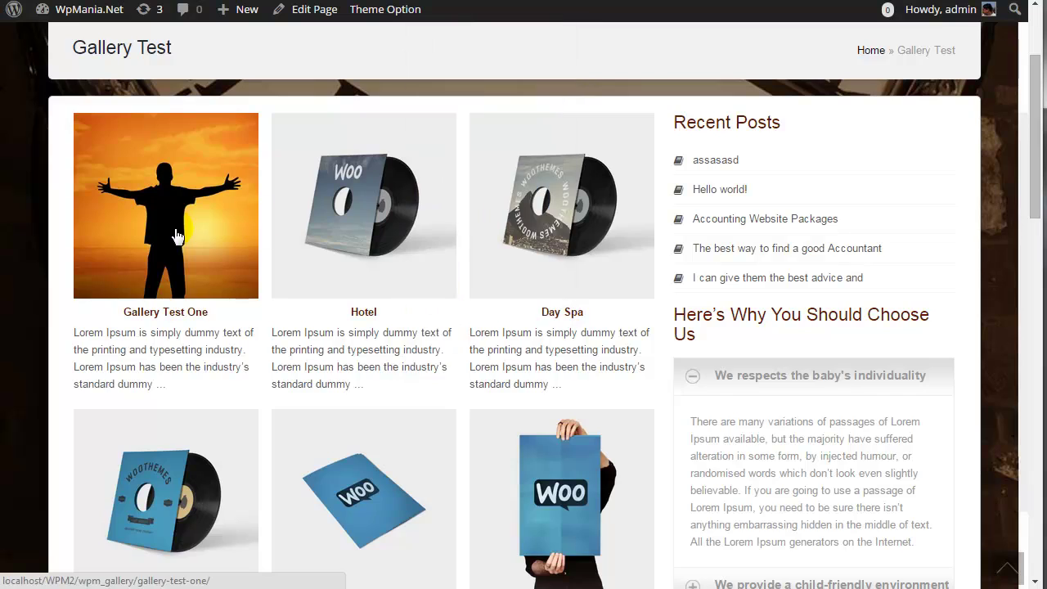
scroll(175, 226, down, 8)
scroll(264, 278, down, 3)
scroll(297, 285, up, 12)
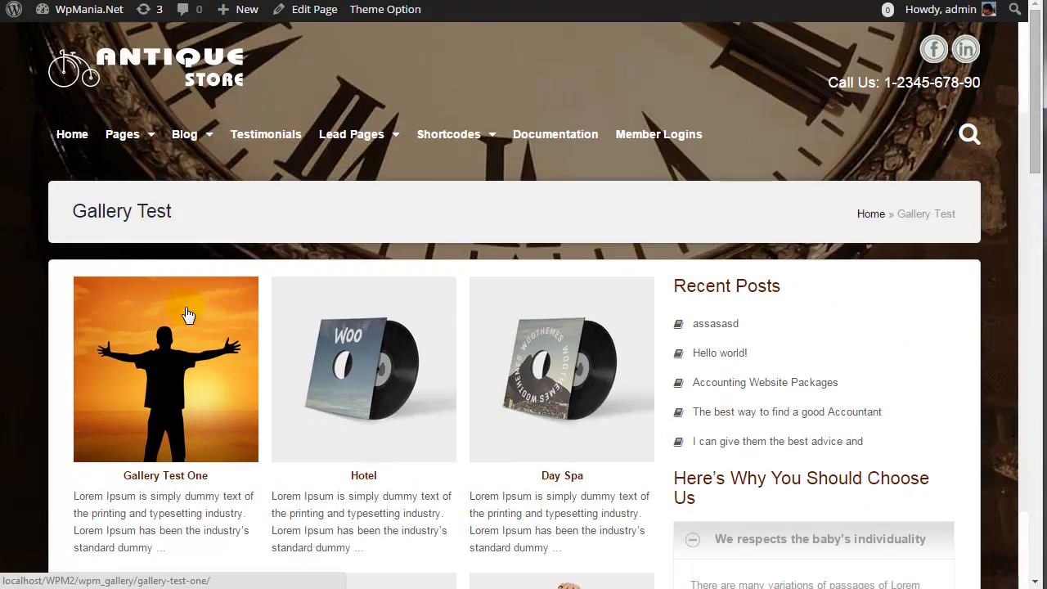
scroll(556, 286, down, 9)
scroll(509, 353, down, 4)
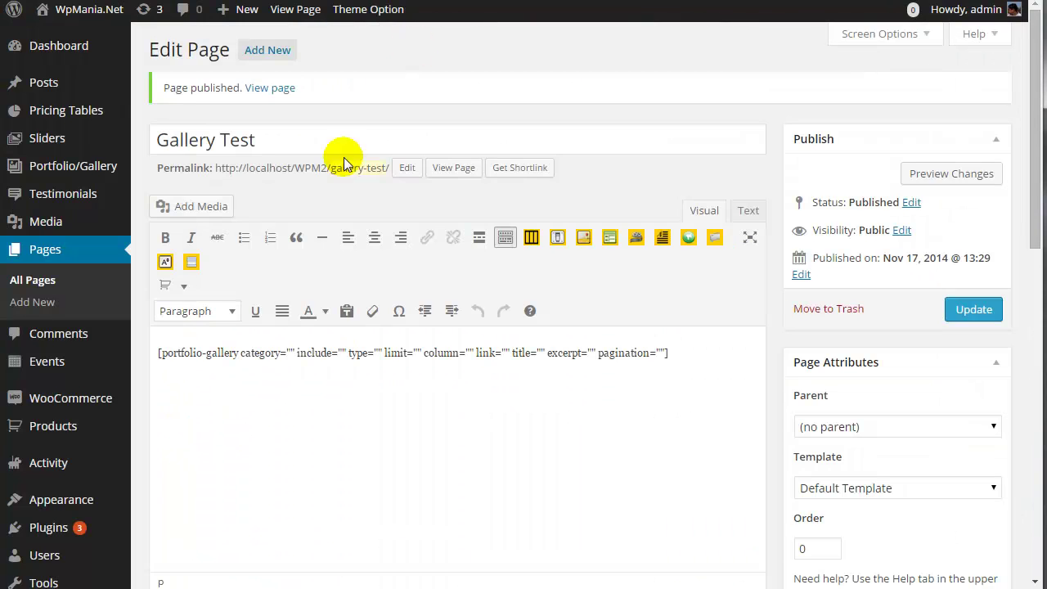
- Set type="slider" in the shortcode and update the page
scroll(287, 273, down, 3)
scroll(270, 240, up, 3)
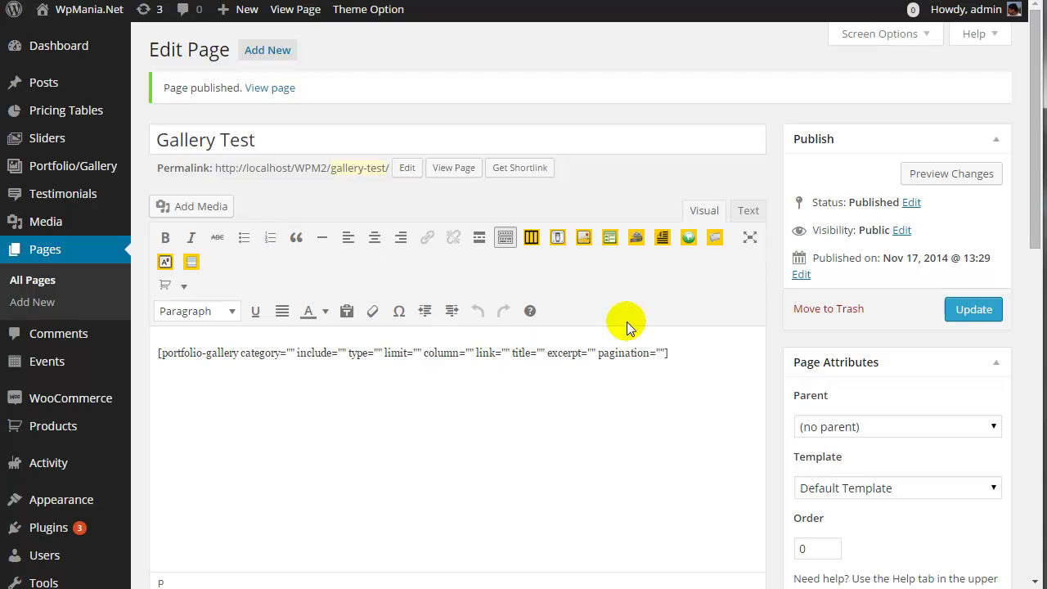
click(379, 351)
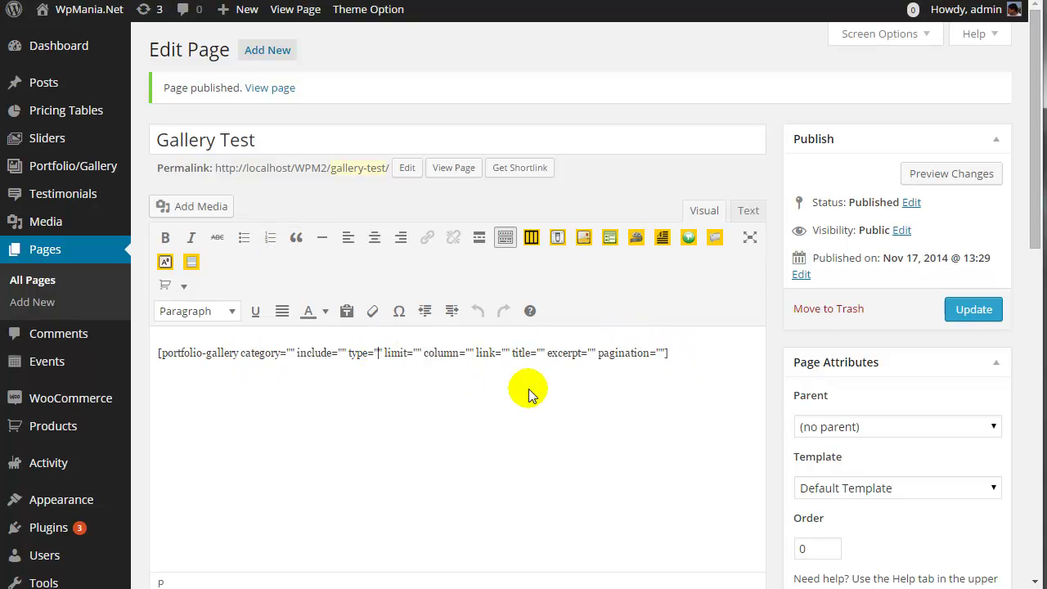
text(s)
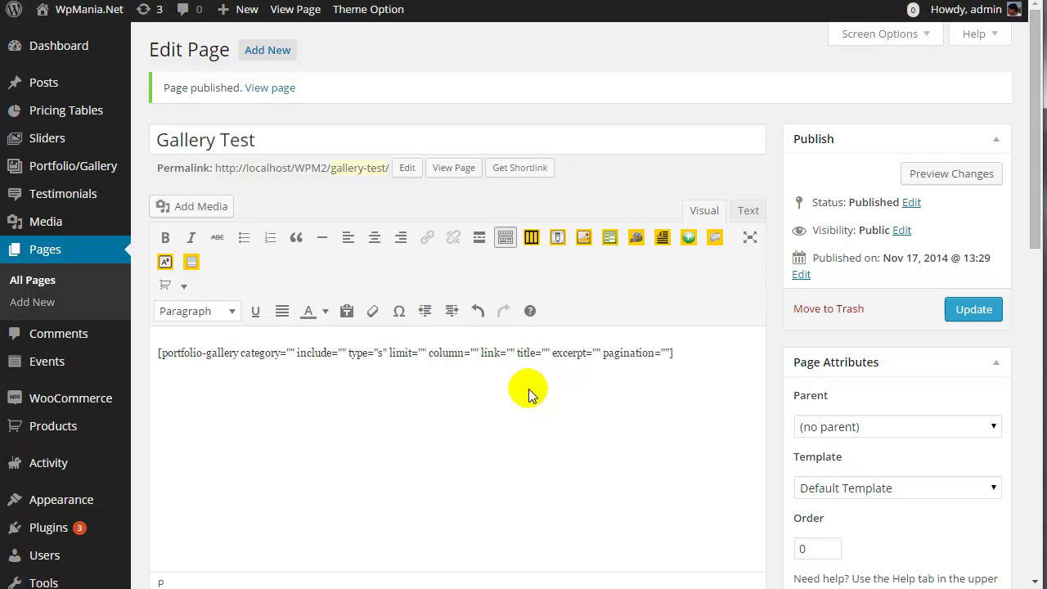
text(lider)
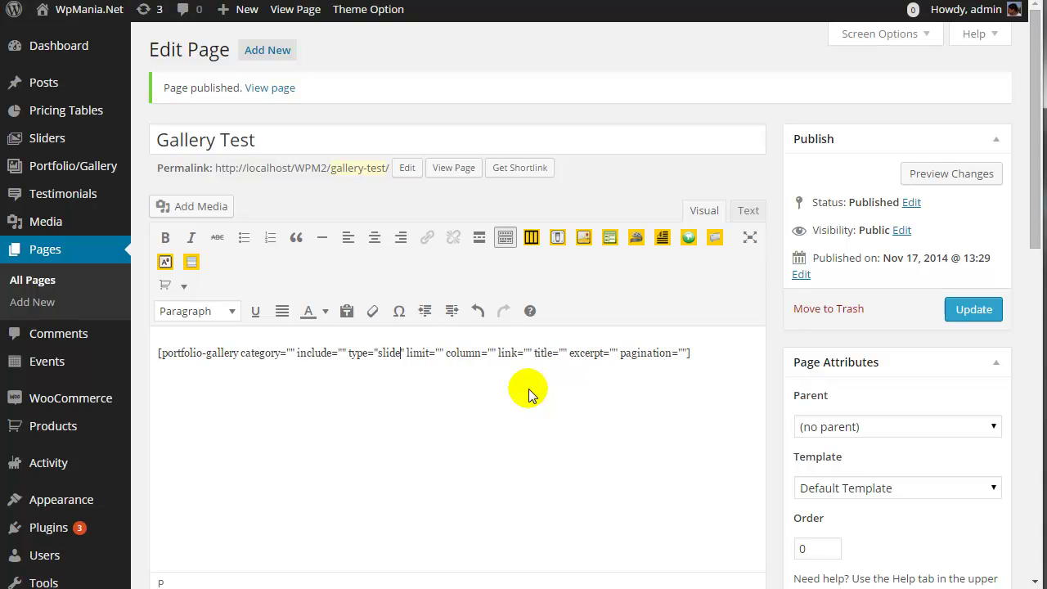
click(971, 310)
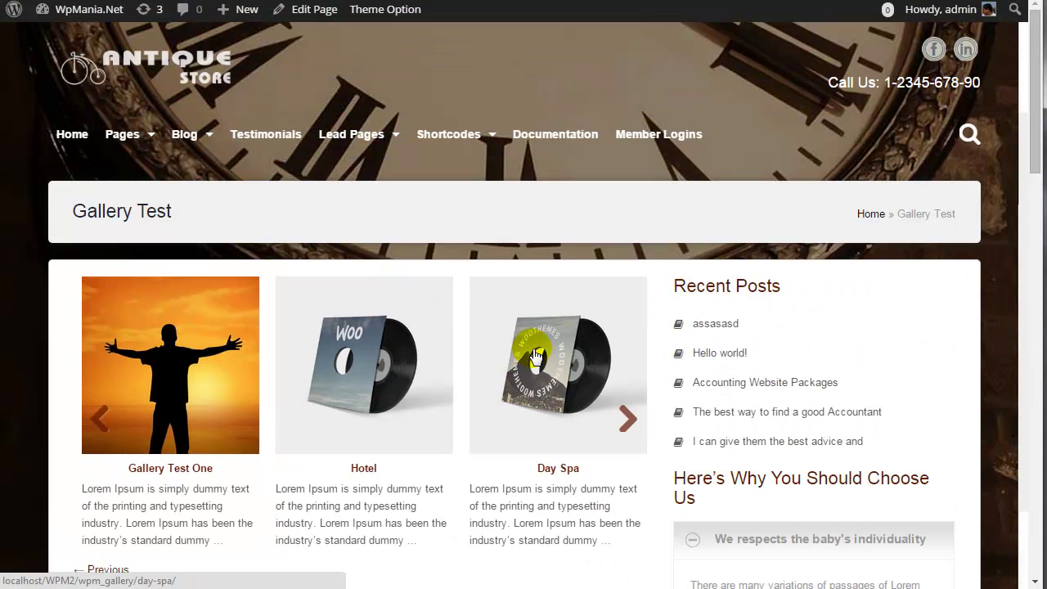
- Cycle the live slider through its items until it loops back, then return to the editor
click(625, 417)
click(626, 417)
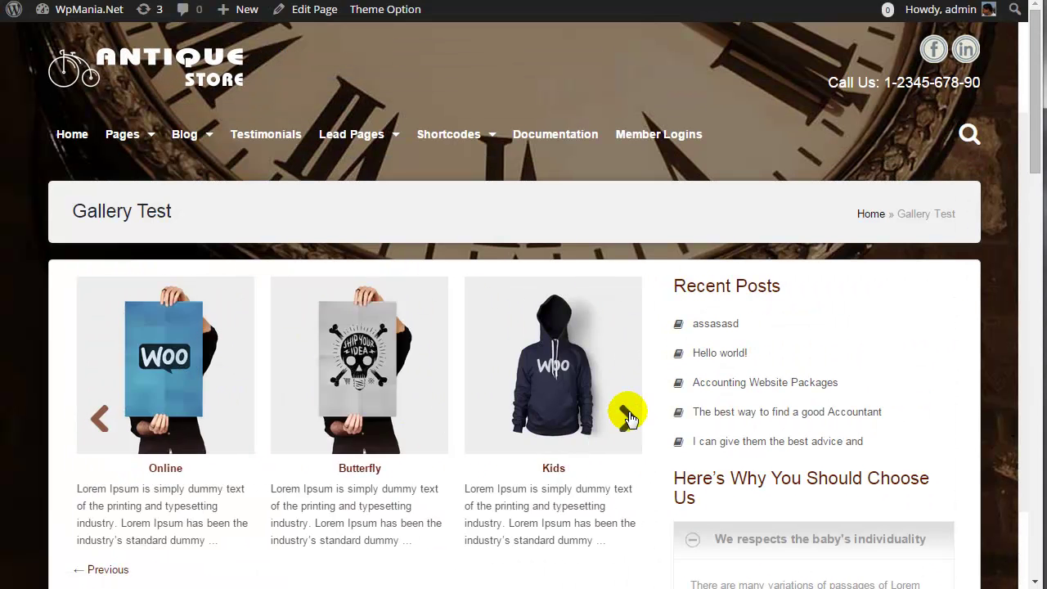
click(625, 417)
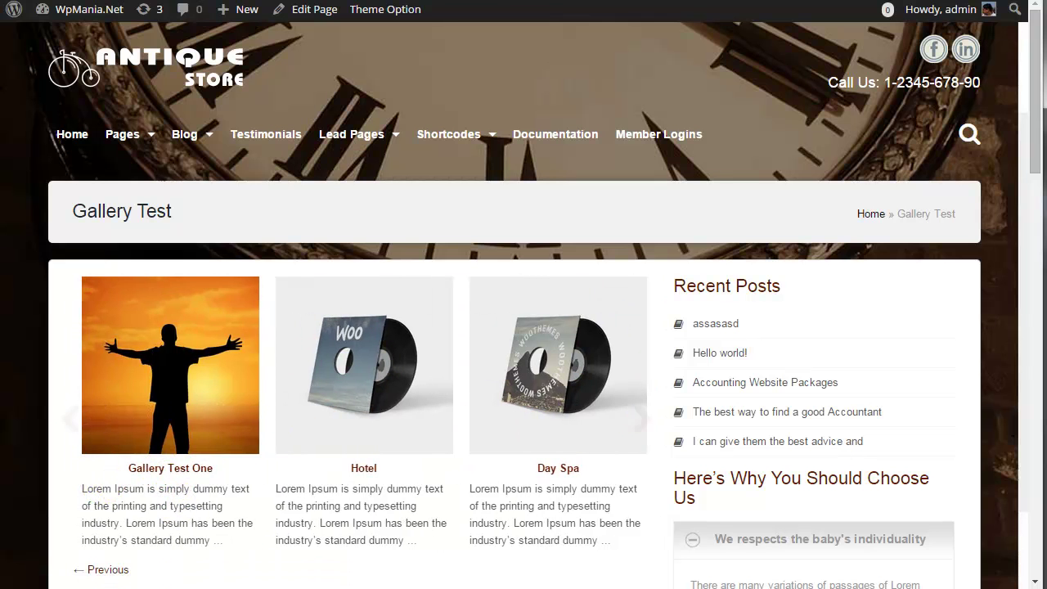
key(alt+Left)
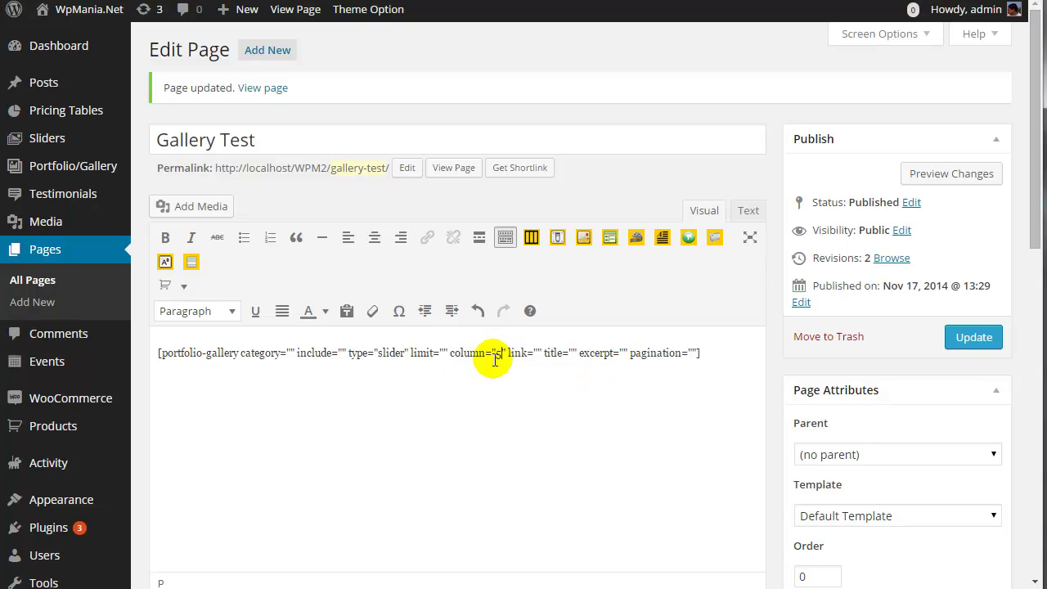
- Save column="5" and page the live slider forward and back between five-item sets
click(976, 336)
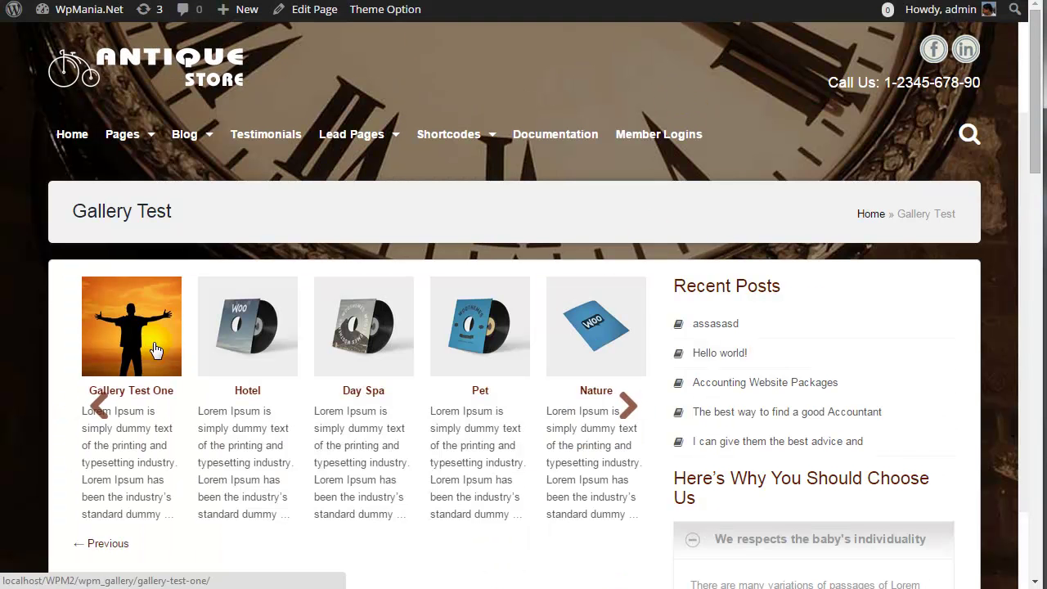
click(632, 413)
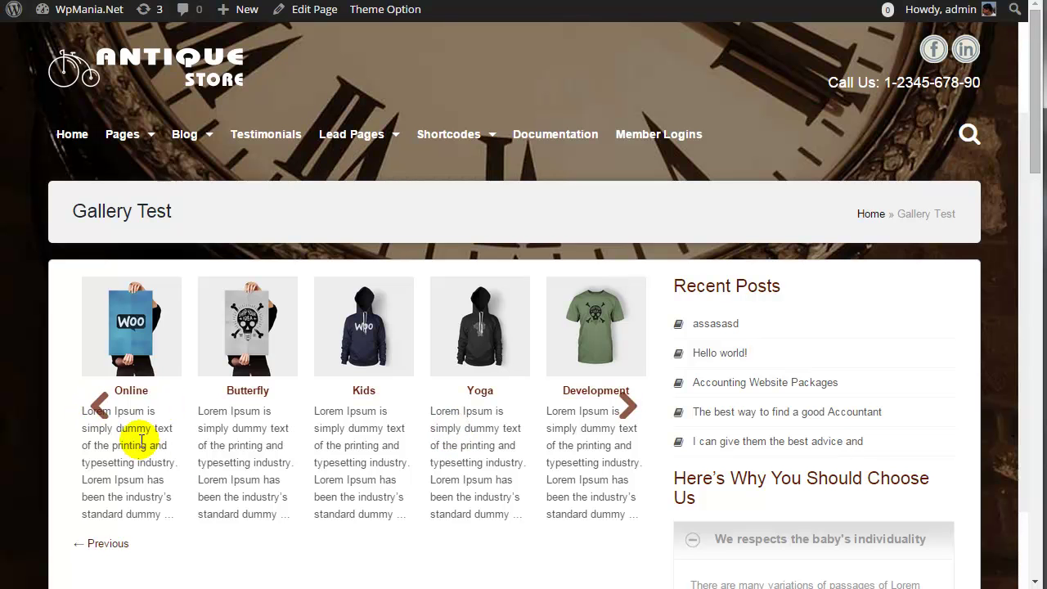
click(92, 409)
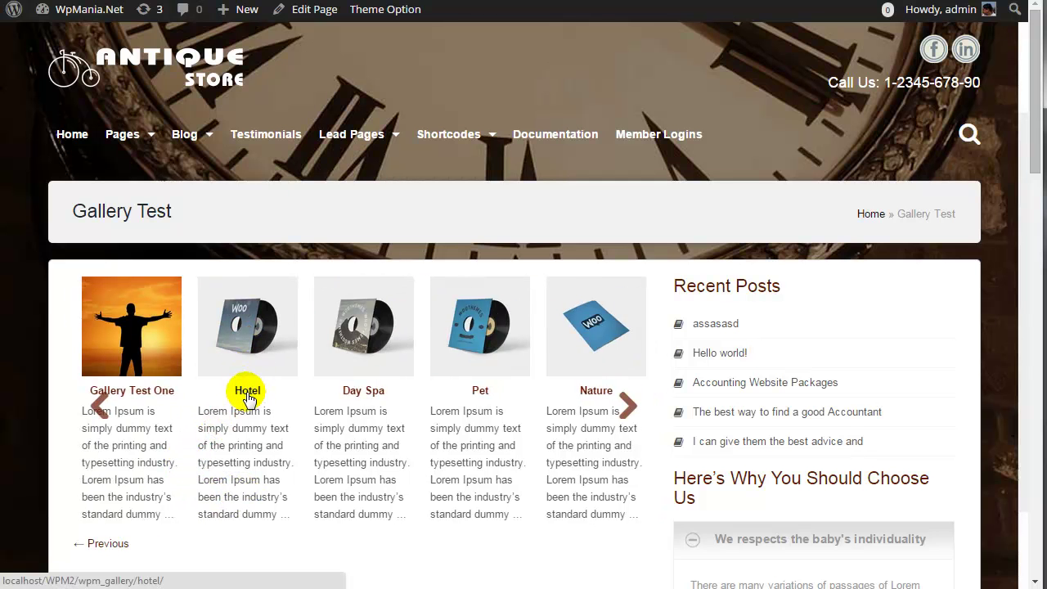
key(alt+Left)
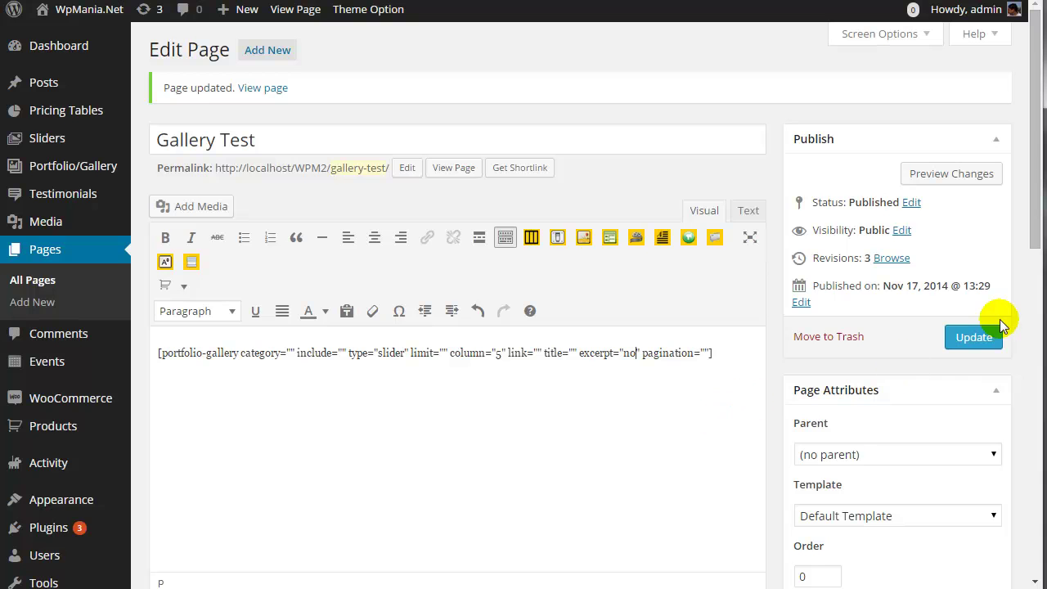
- Save excerpt="no" and slide the live gallery to check items show without excerpts
click(972, 336)
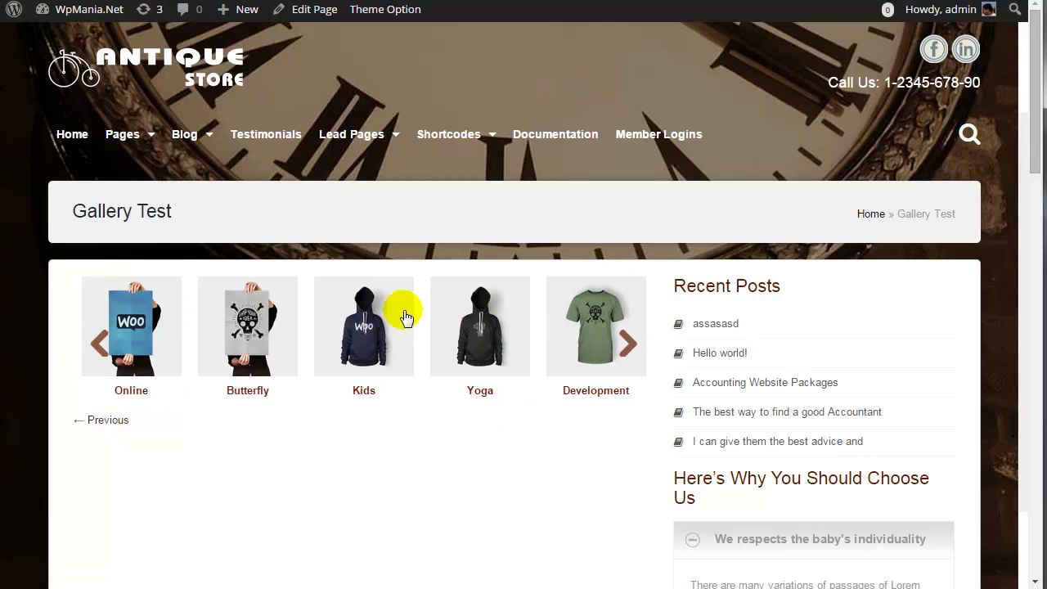
click(629, 344)
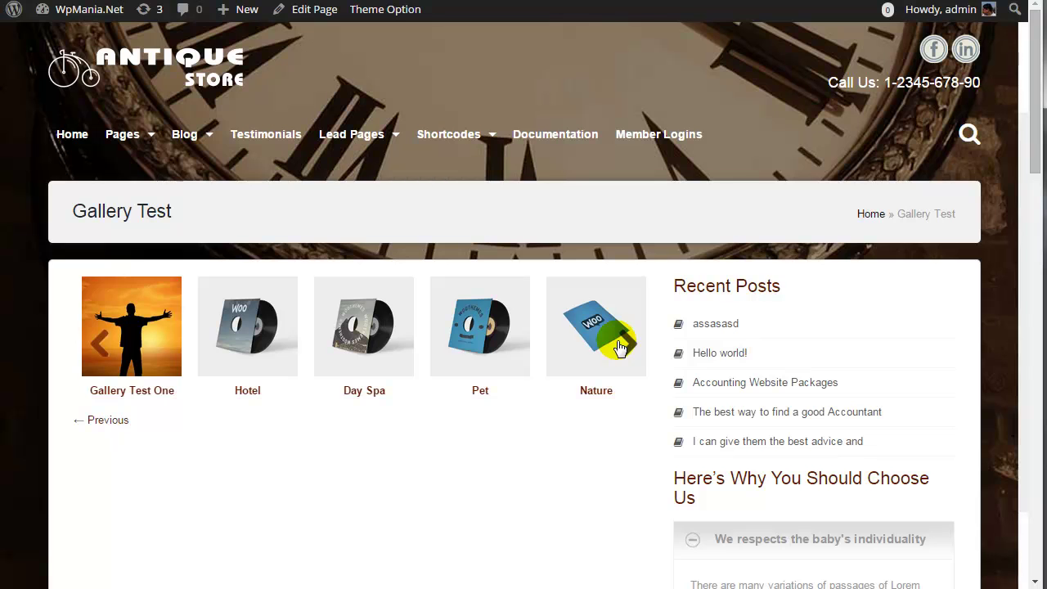
key(ctrl+Tab)
- Copy the home category's shortcode from the Portfolio/Gallery Category list
key(ctrl+Tab)
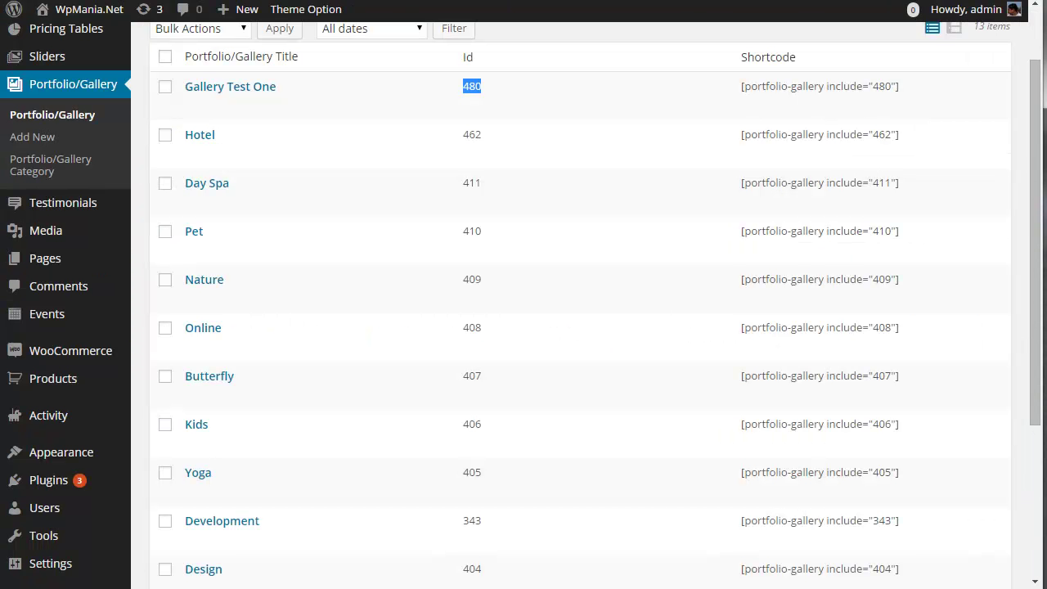
key(ctrl+Tab)
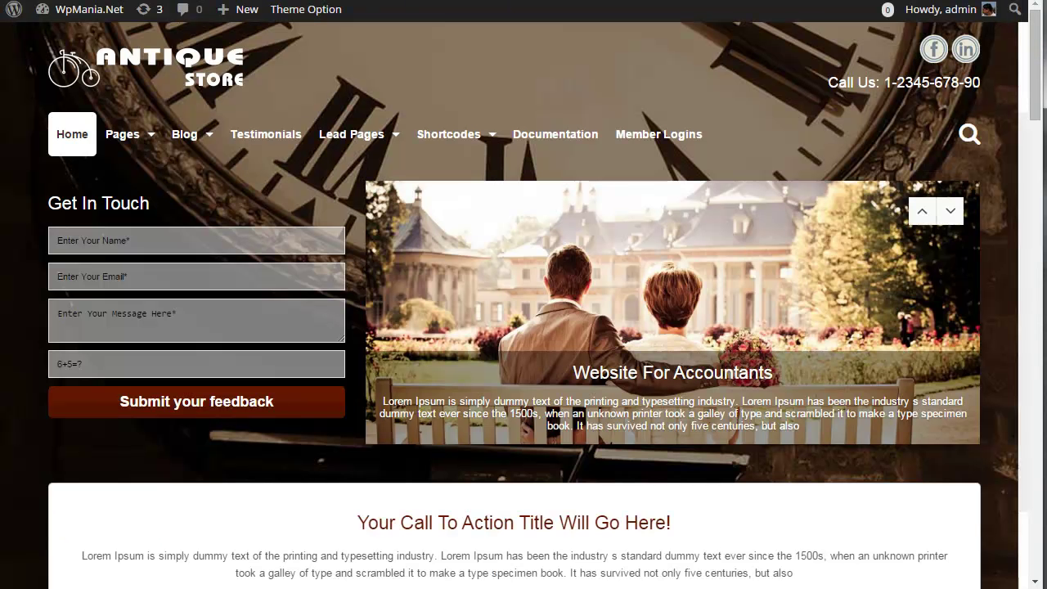
key(ctrl+Tab)
key(ctrl+Tab)
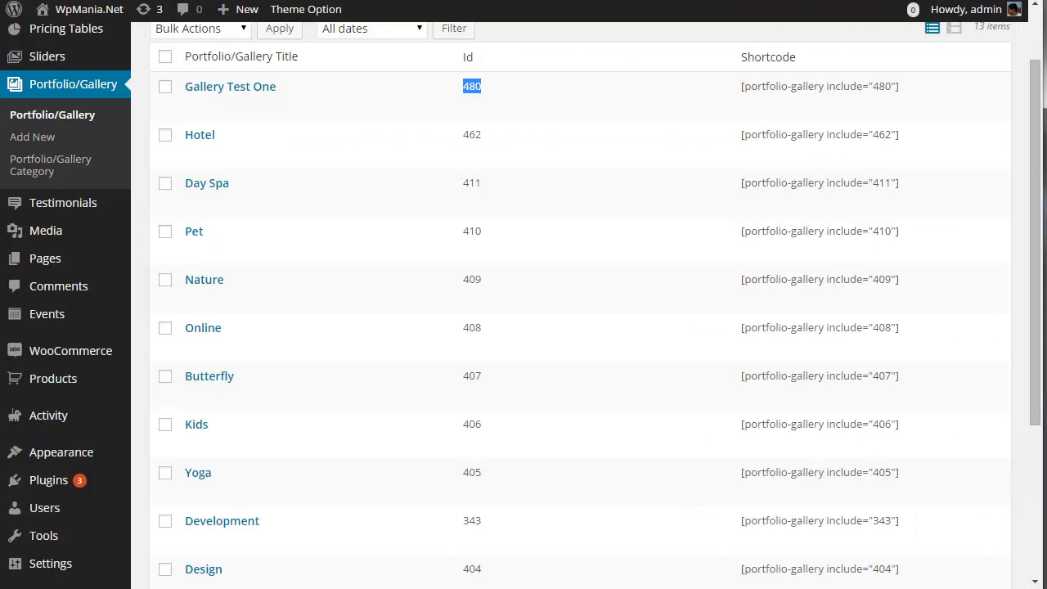
click(52, 164)
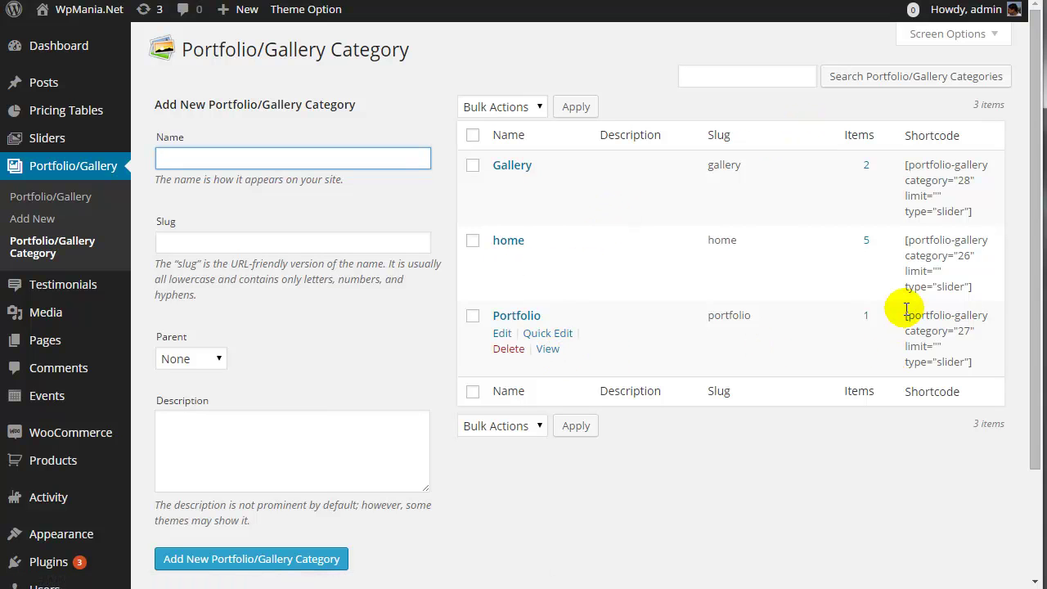
drag(905, 241, 985, 295)
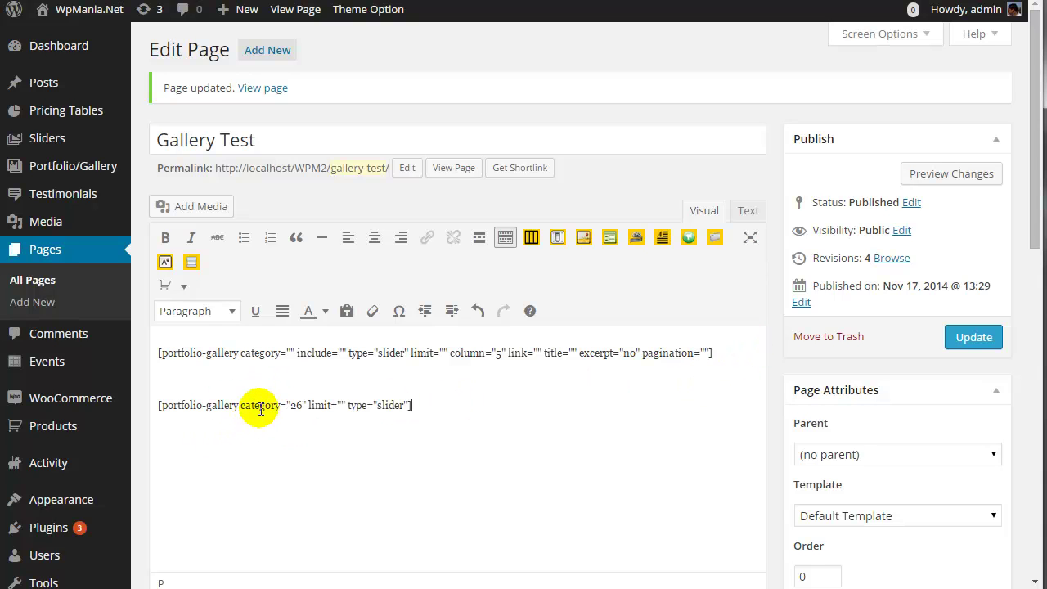
- Save the page with the second shortcode, category="26" type="slider", on its own line
double_click(294, 405)
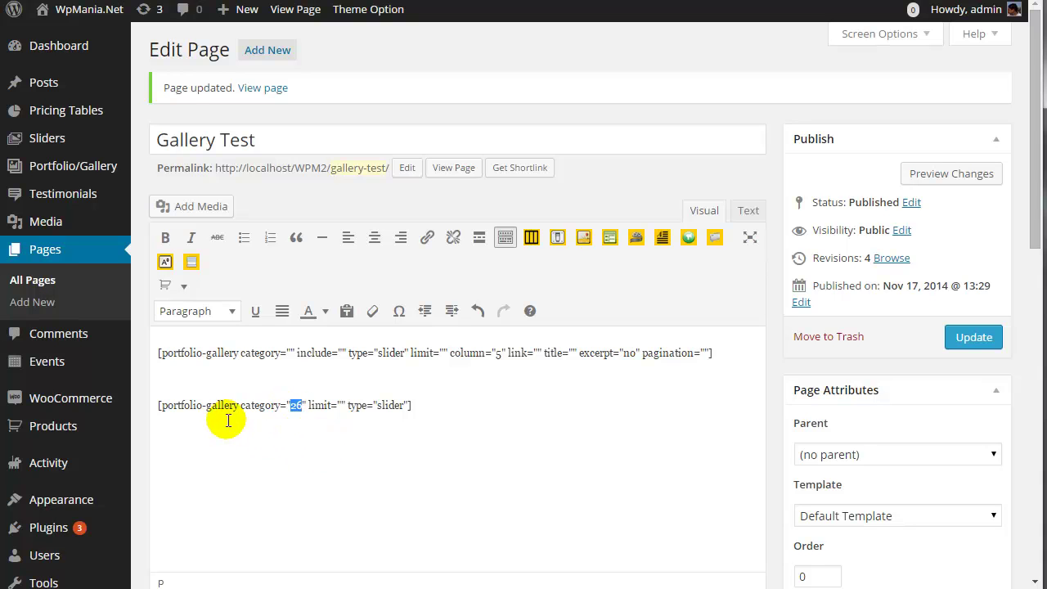
drag(432, 401, 98, 404)
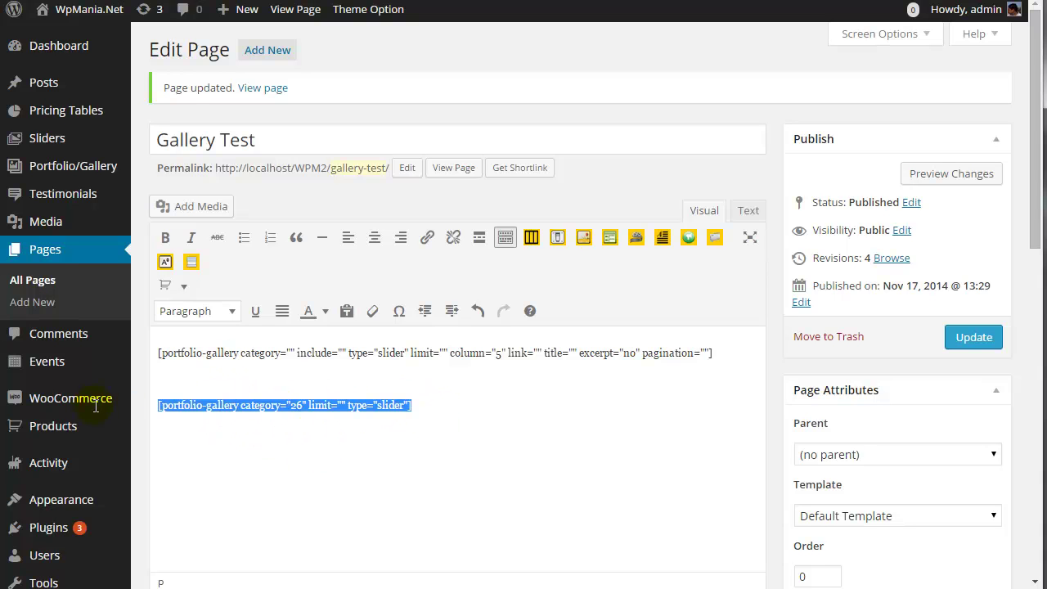
click(460, 408)
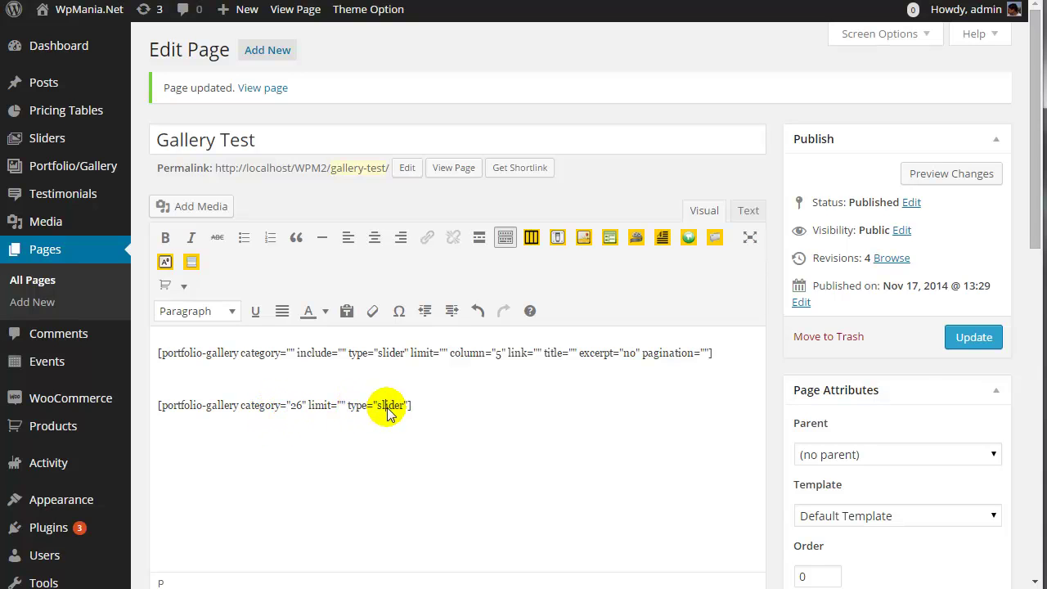
click(971, 337)
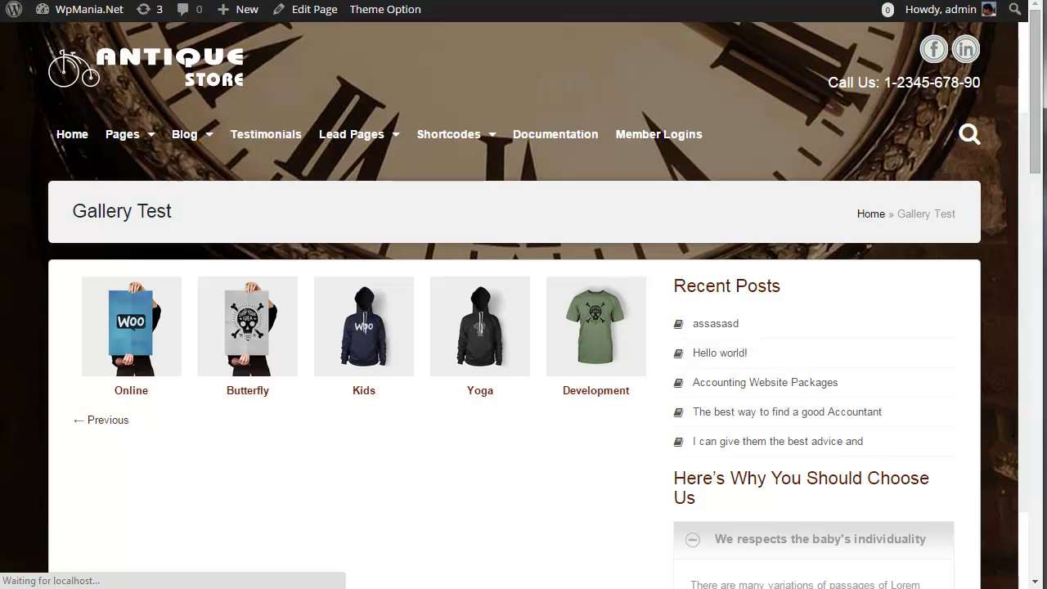
- Cycle the lower home-items carousel on the live page back to its first items
scroll(112, 210, down, 5)
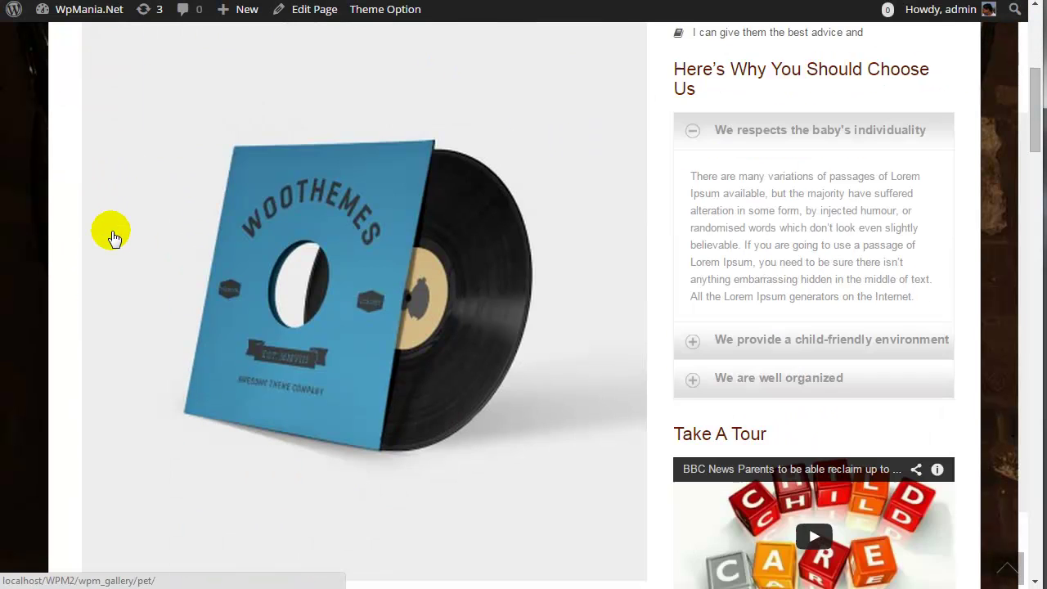
scroll(115, 237, down, 13)
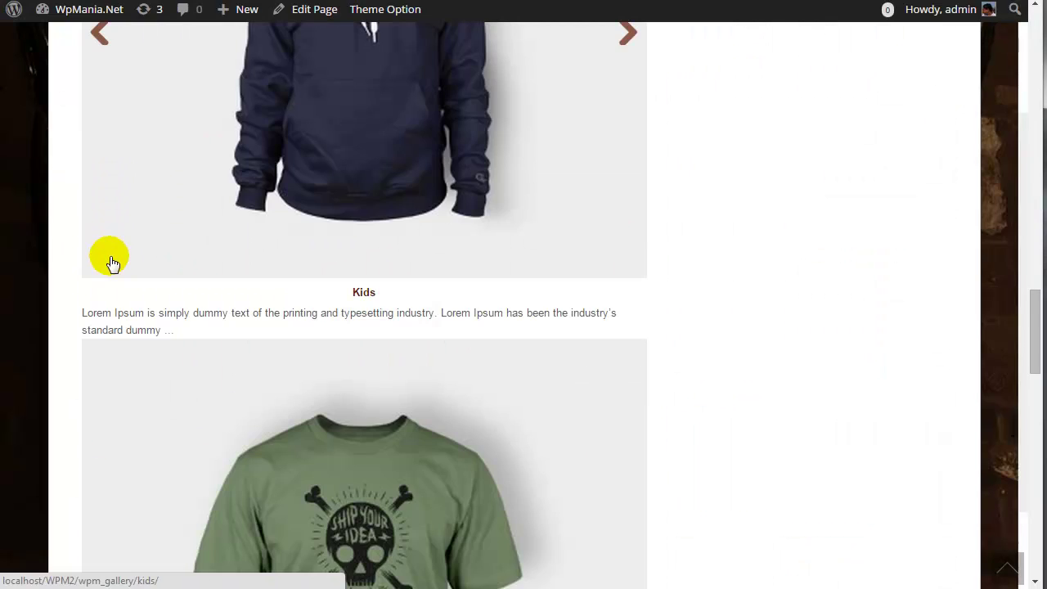
scroll(112, 263, up, 13)
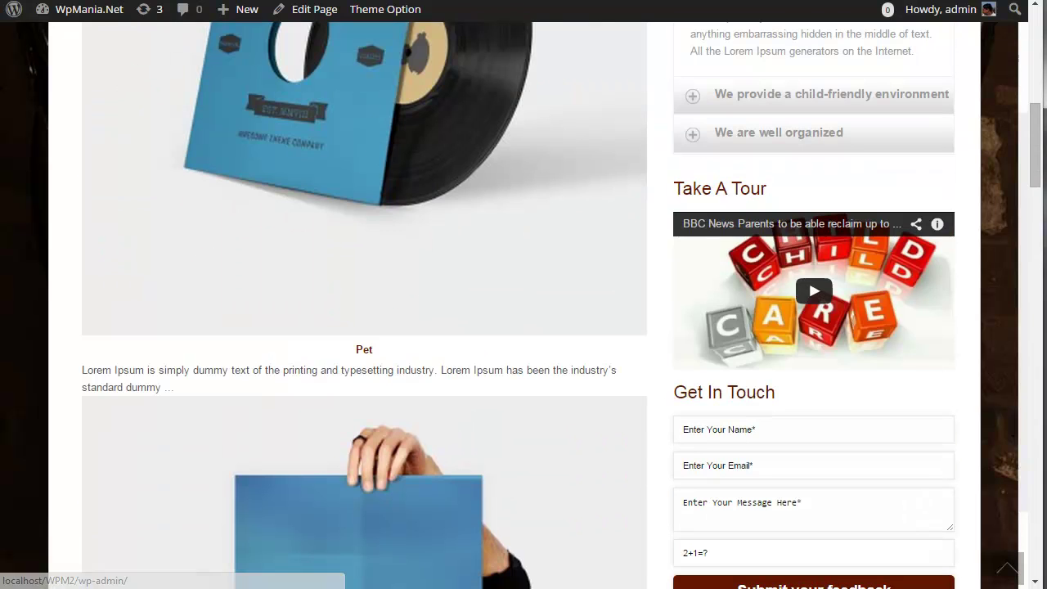
click(88, 9)
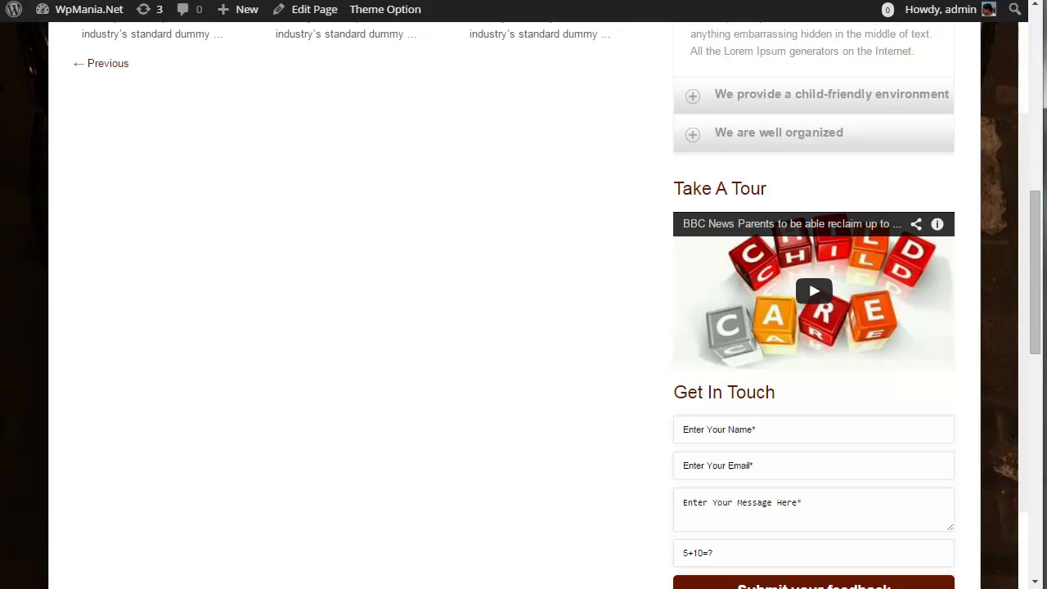
scroll(355, 112, up, 8)
scroll(431, 319, down, 2)
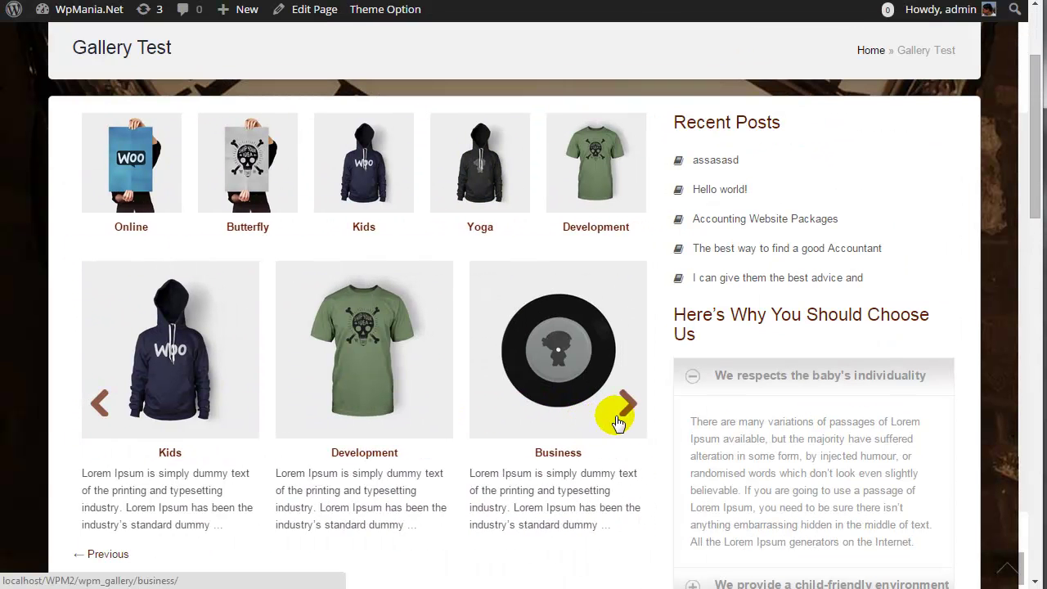
click(619, 421)
click(624, 419)
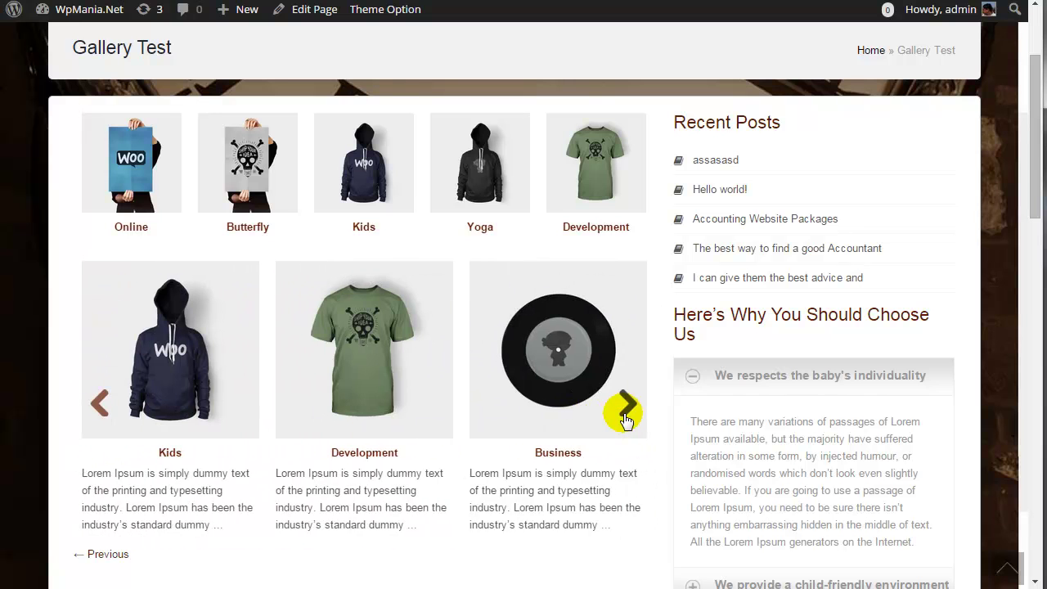
click(625, 417)
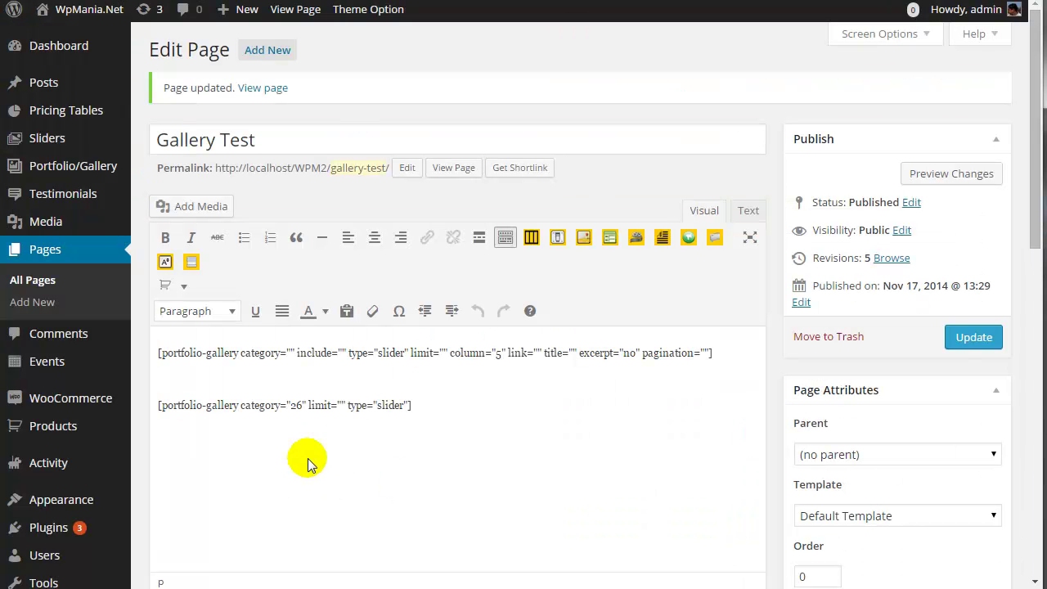
- Change the second shortcode's type from slider to grid, update, and check the live grid
double_click(389, 405)
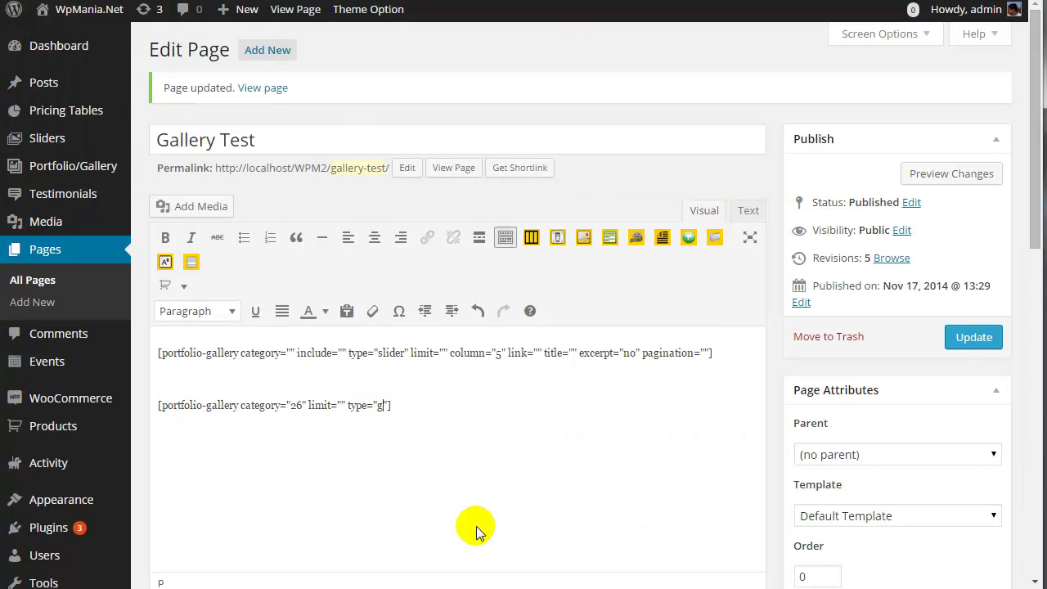
click(973, 337)
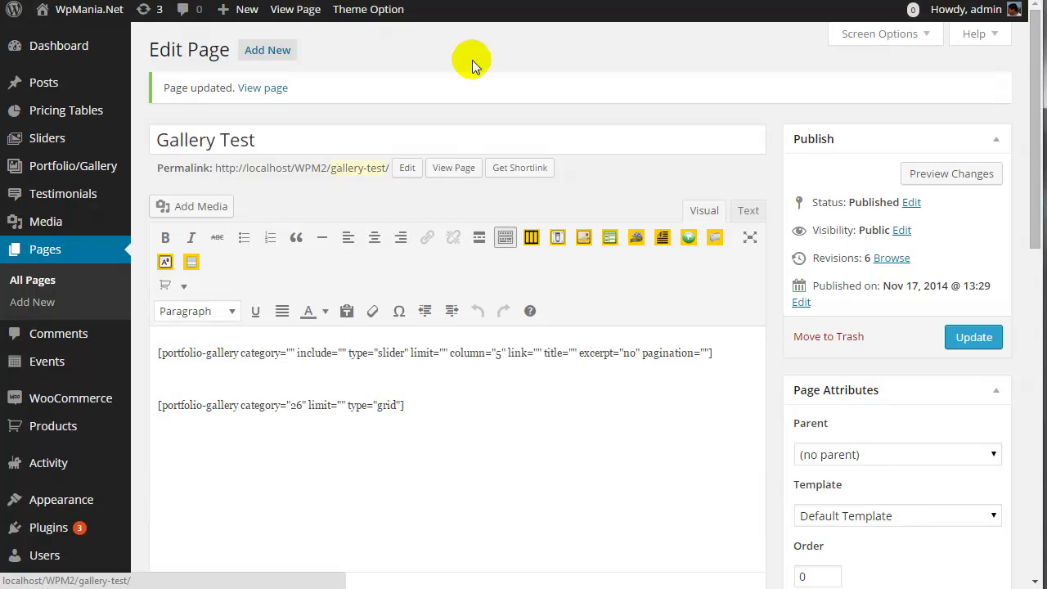
click(262, 88)
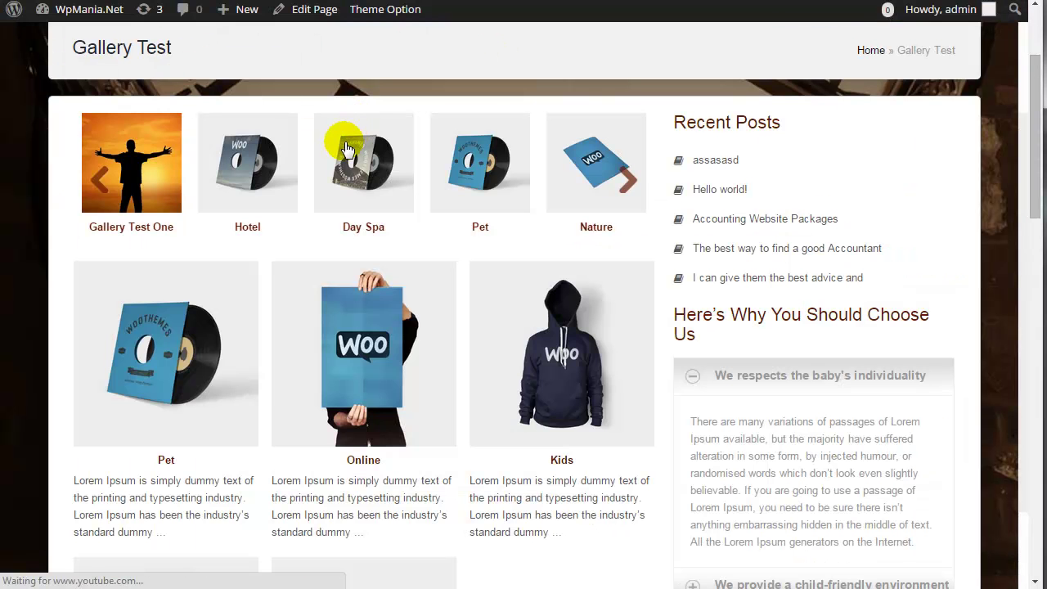
scroll(250, 389, down, 2)
scroll(204, 401, down, 2)
scroll(202, 399, up, 1)
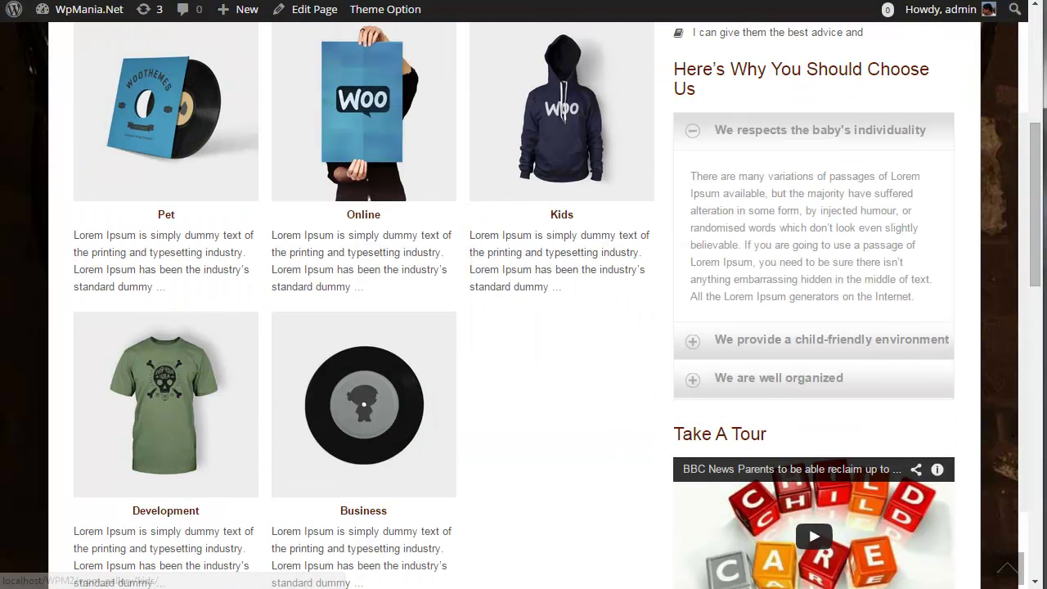
key(ctrl+shift+Tab)
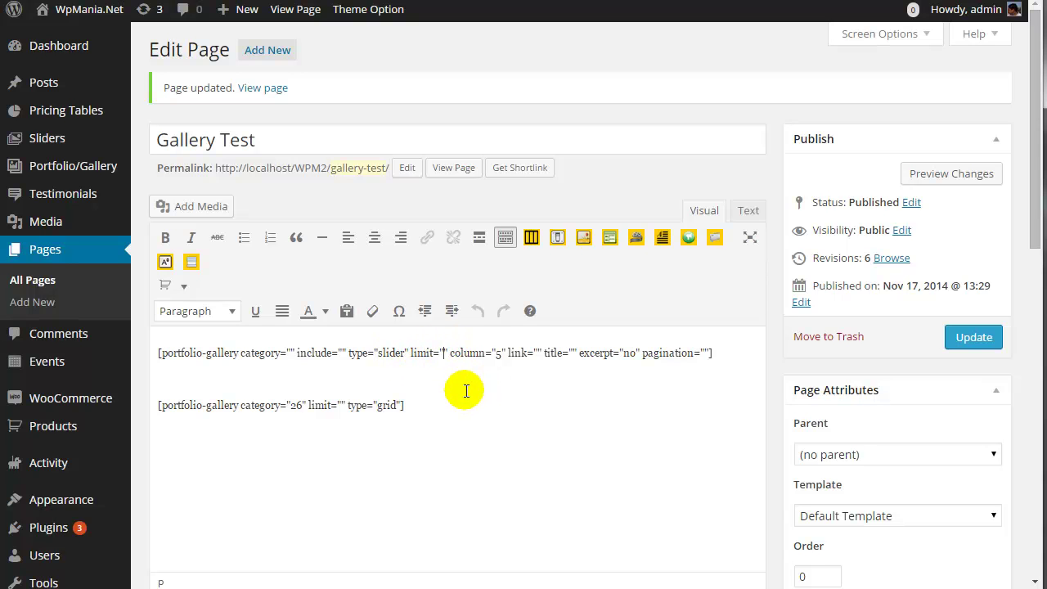
- Select the first shortcode's column value 5, then scroll the live page to its top carousel
click(442, 352)
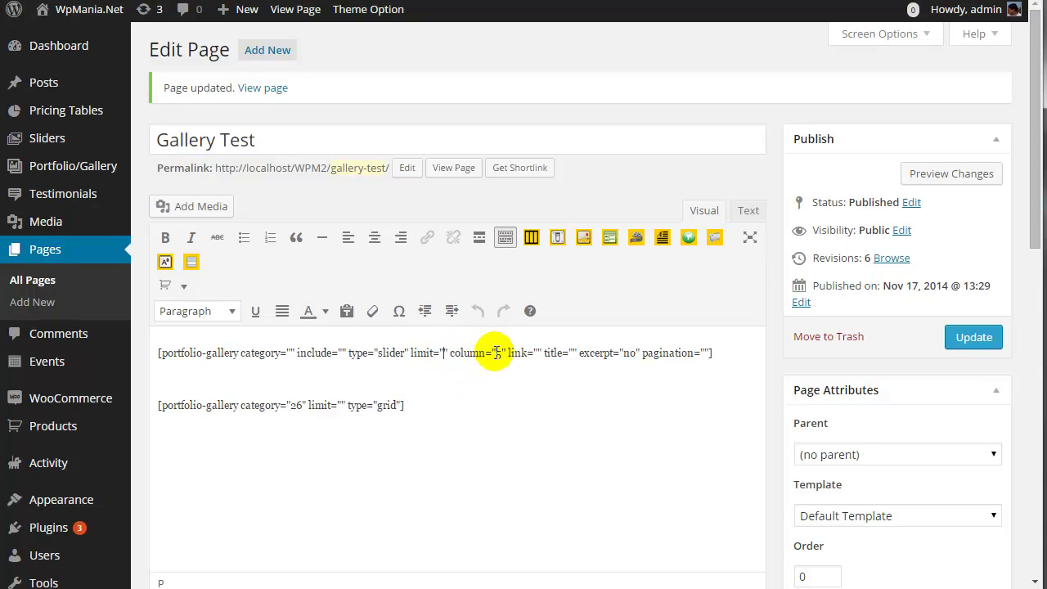
drag(495, 354, 507, 357)
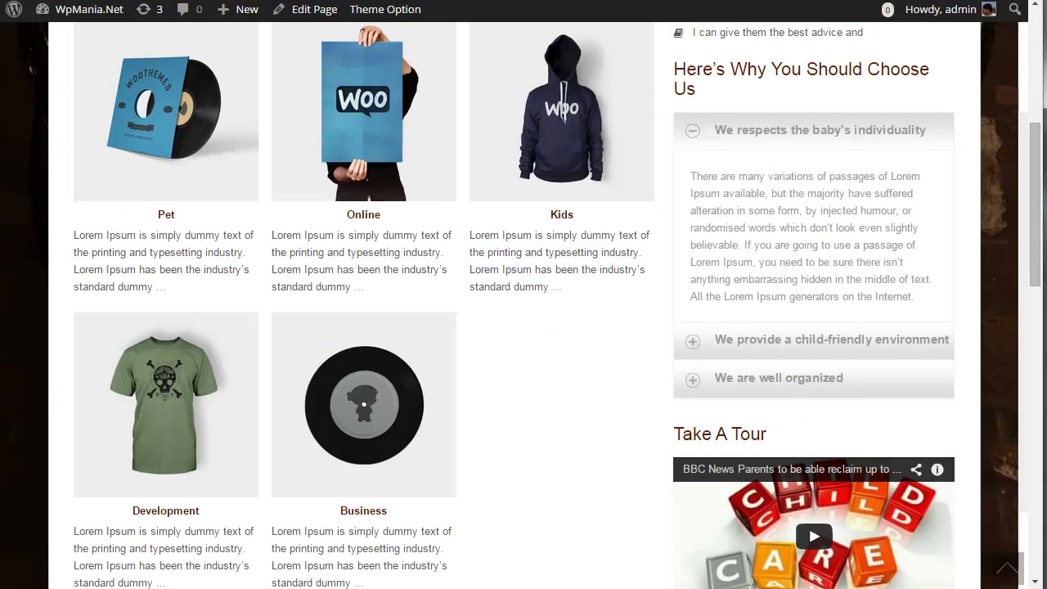
scroll(302, 292, up, 3)
scroll(270, 292, up, 1)
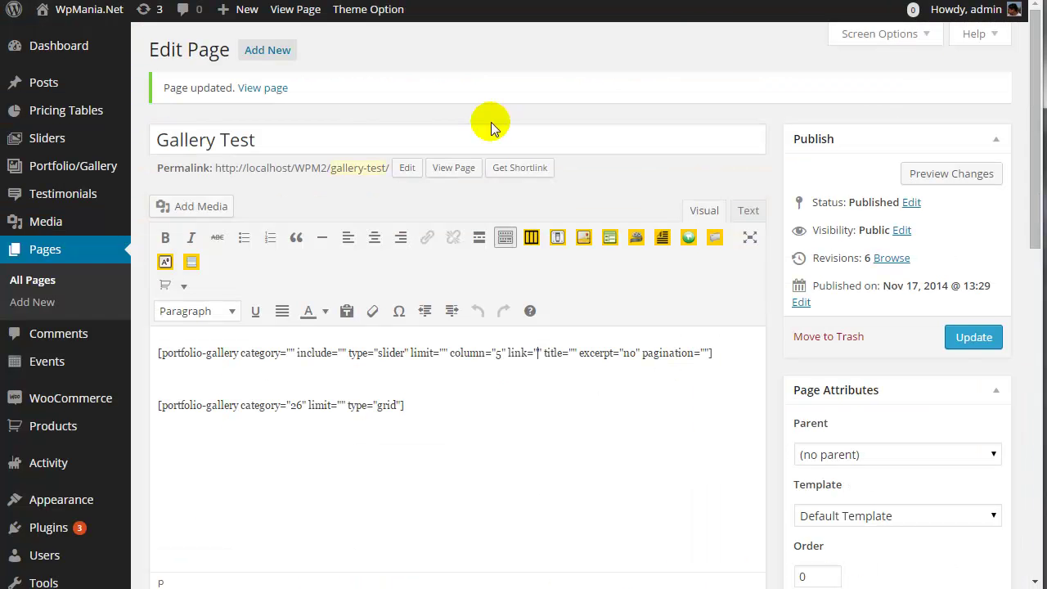
- Set link="no" and type="grid" in the first shortcode, then select the second shortcode line
click(536, 352)
text(no)
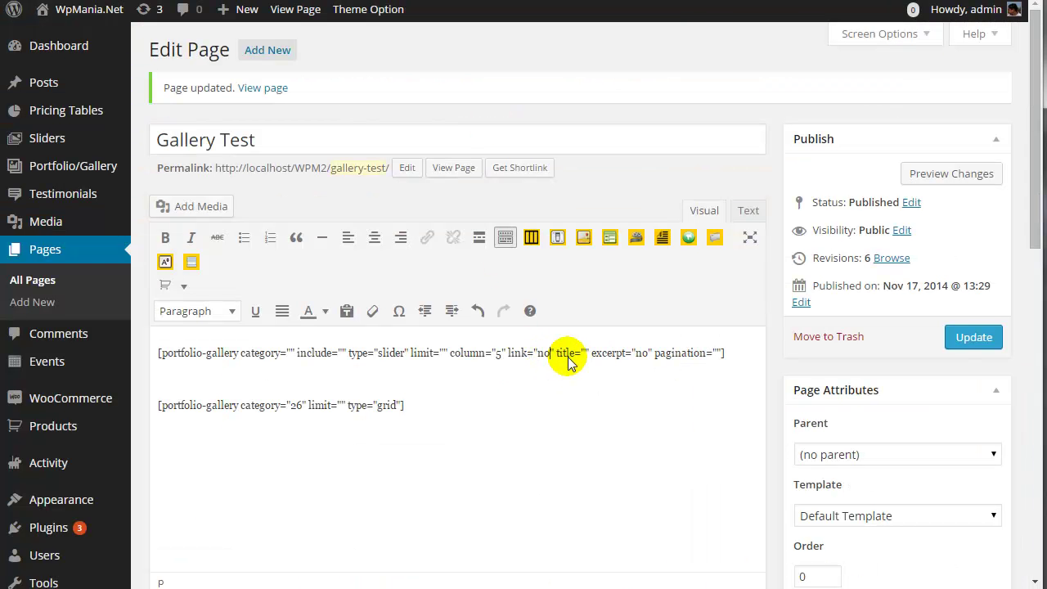
double_click(391, 353)
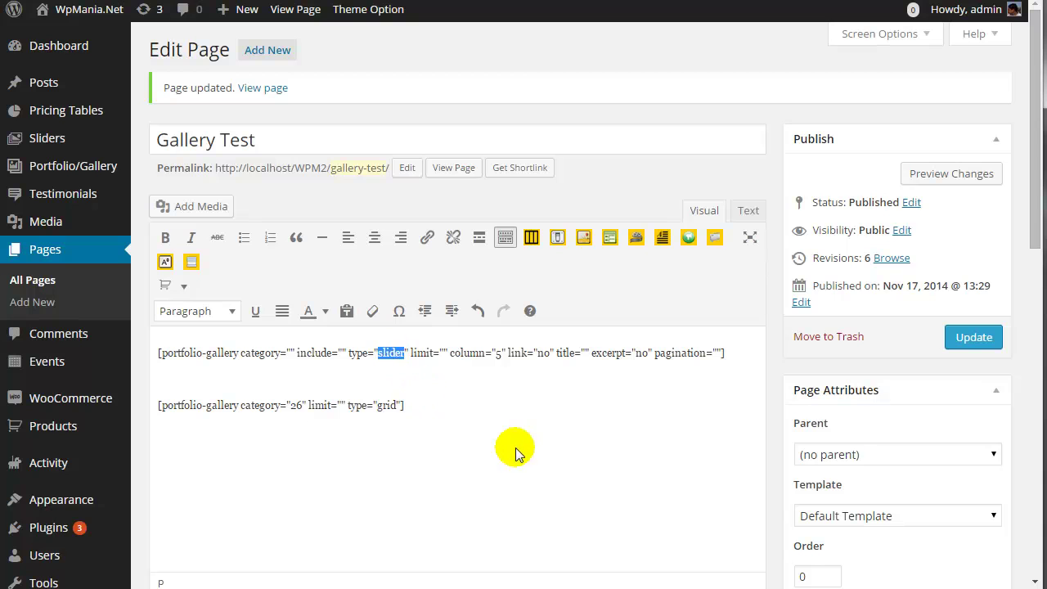
text(grid)
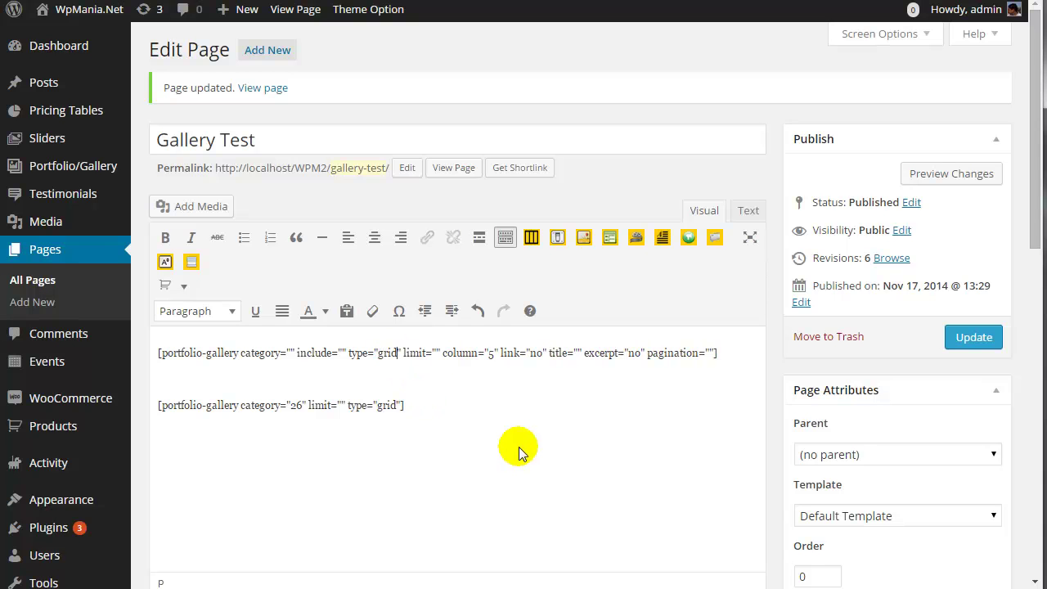
triple_click(436, 403)
- Delete the second shortcode line and update the page
mouse_move(112, 364)
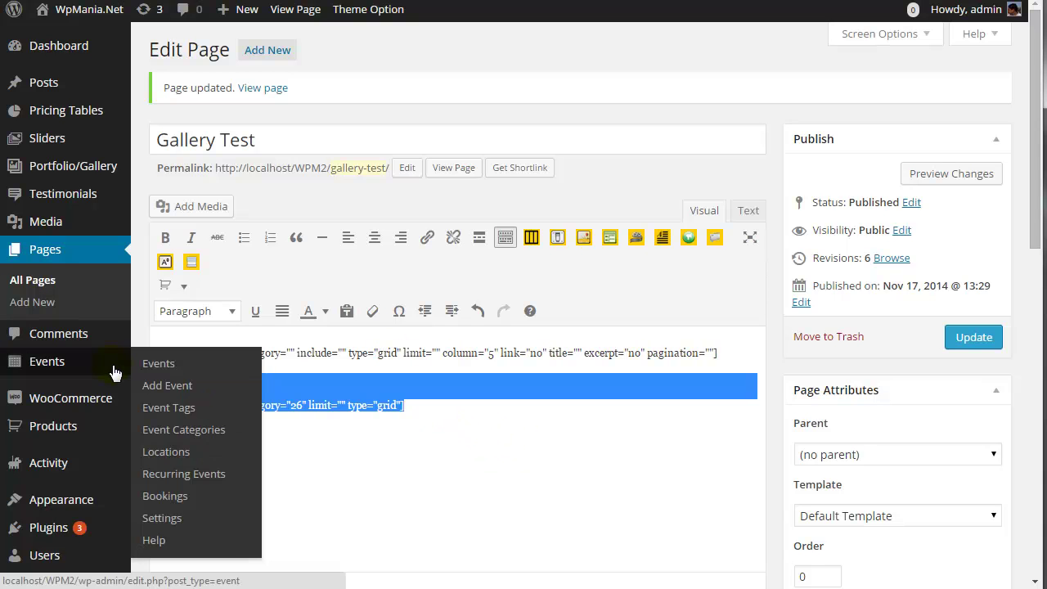
key(BackSpace)
click(972, 337)
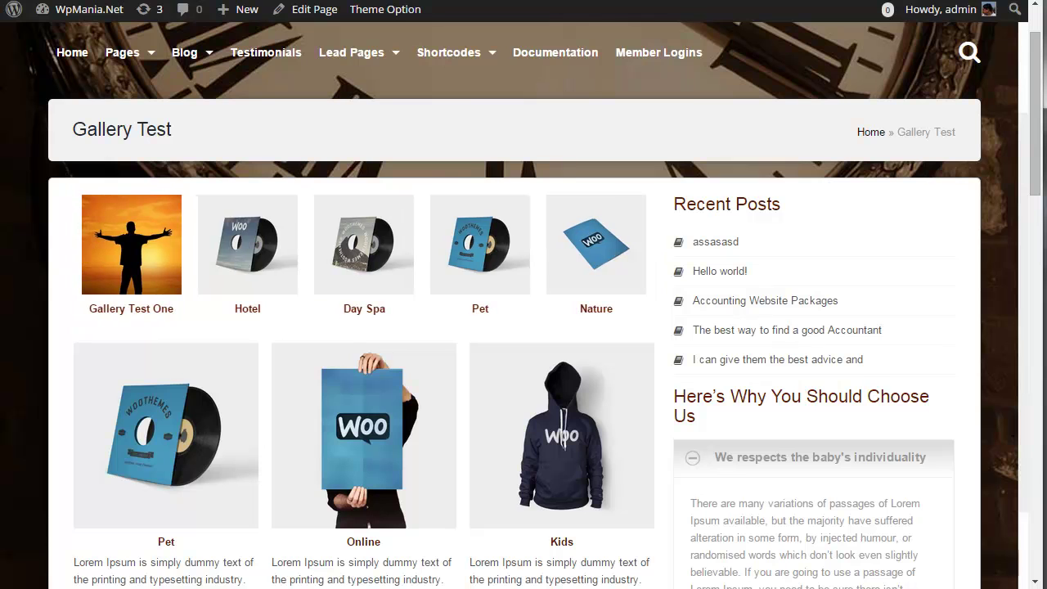
scroll(614, 237, down, 5)
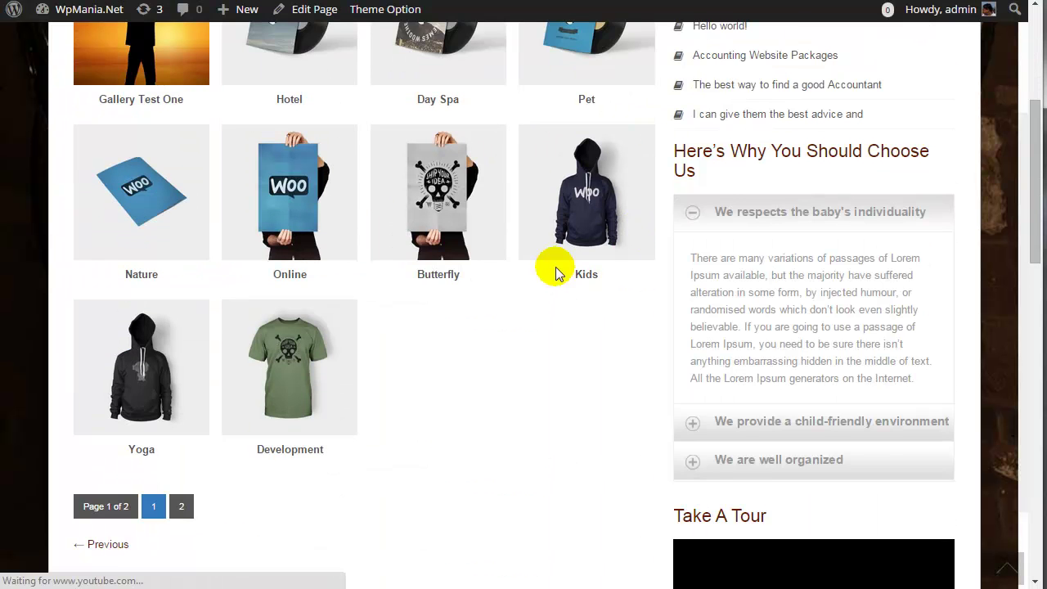
scroll(425, 287, up, 4)
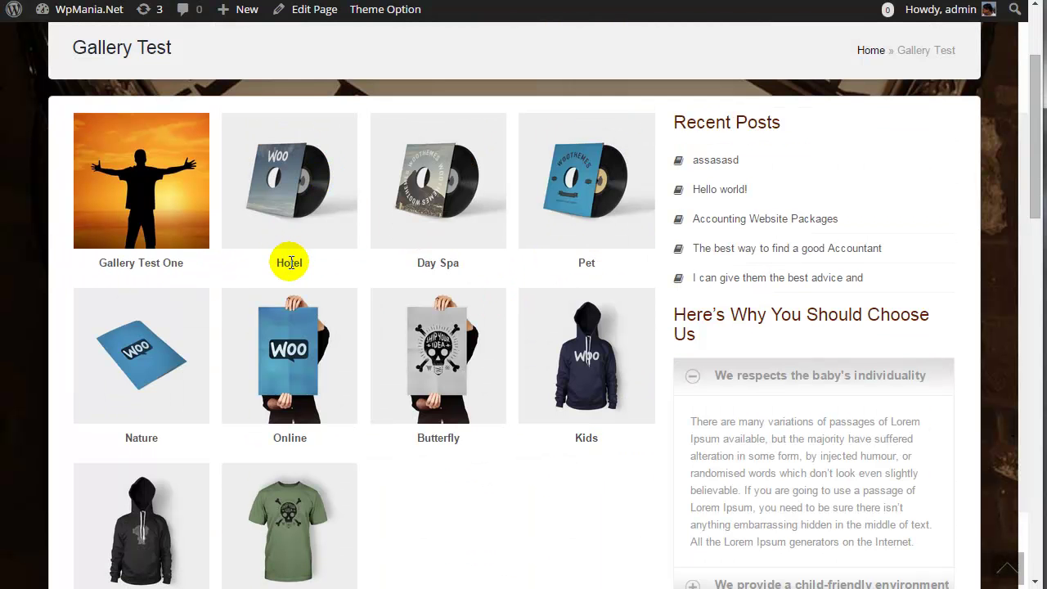
scroll(163, 313, down, 2)
scroll(257, 357, up, 1)
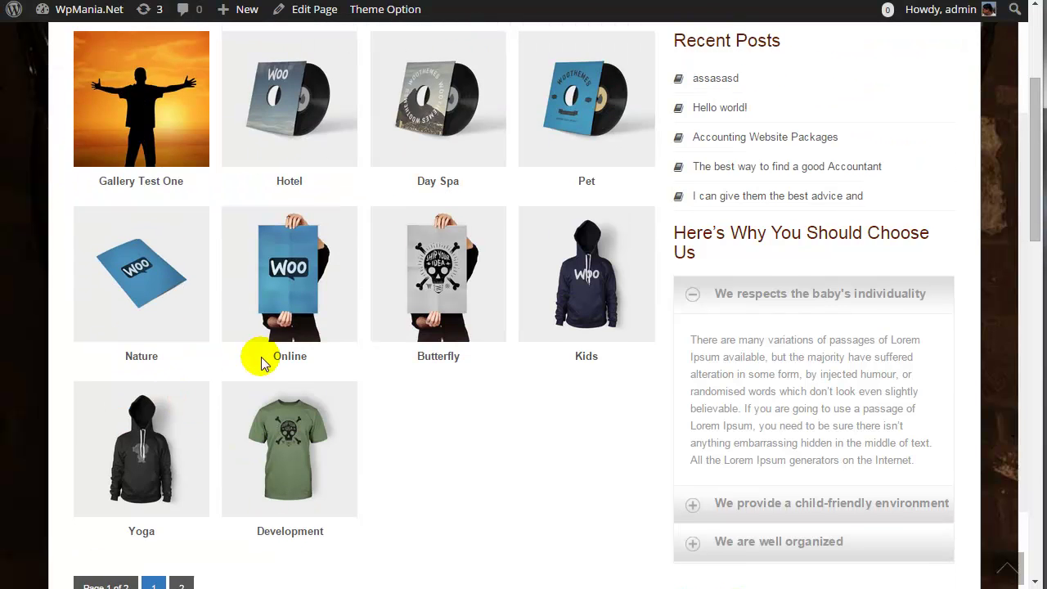
- Check the live Gallery Test page's single grid without excerpts, then return to the editor
key(ctrl+Tab)
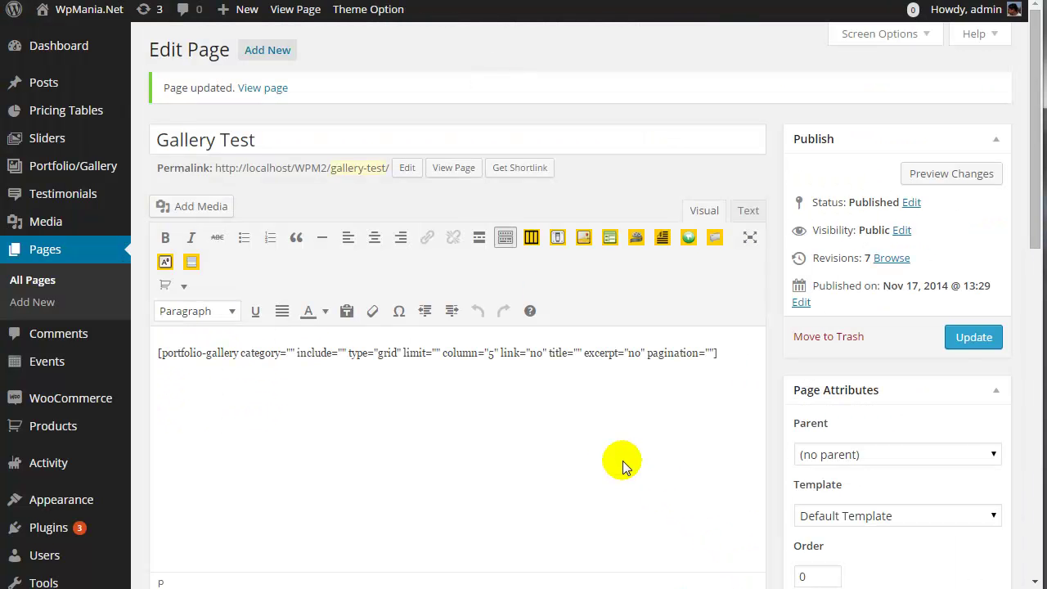
key(ctrl+Tab)
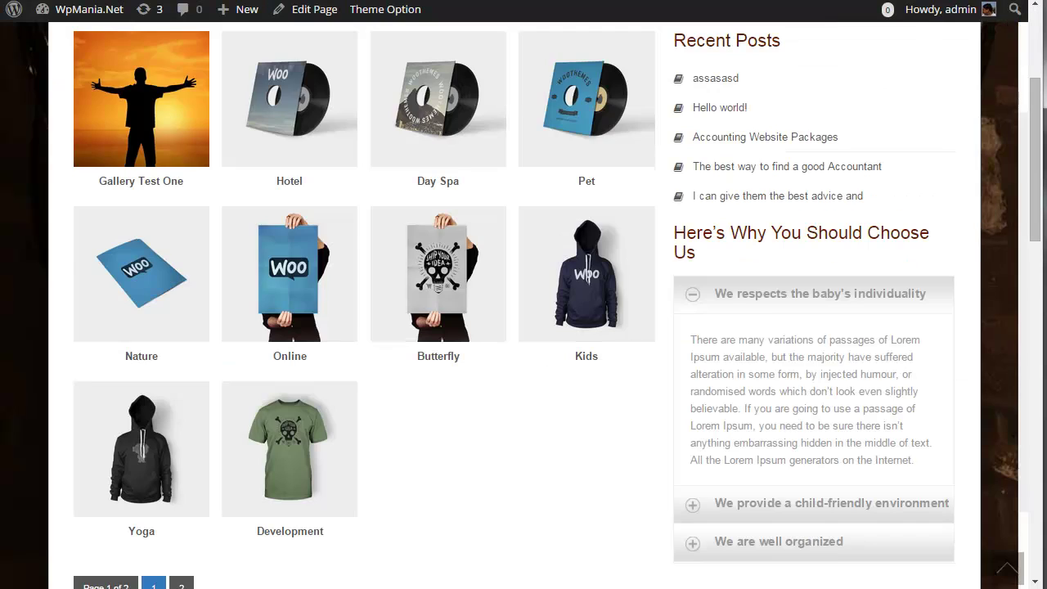
scroll(448, 333, up, 3)
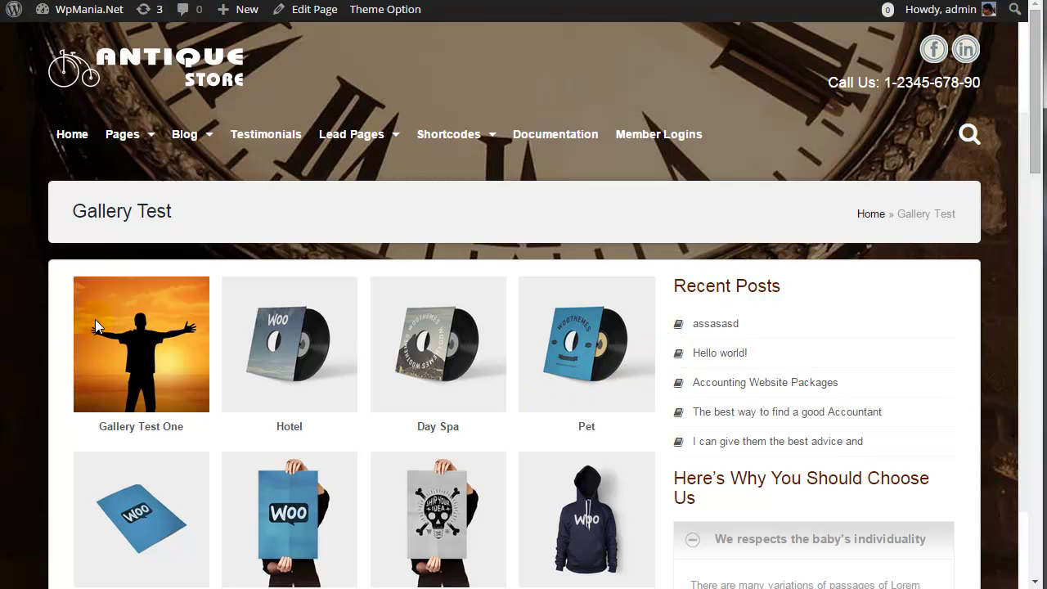
click(67, 346)
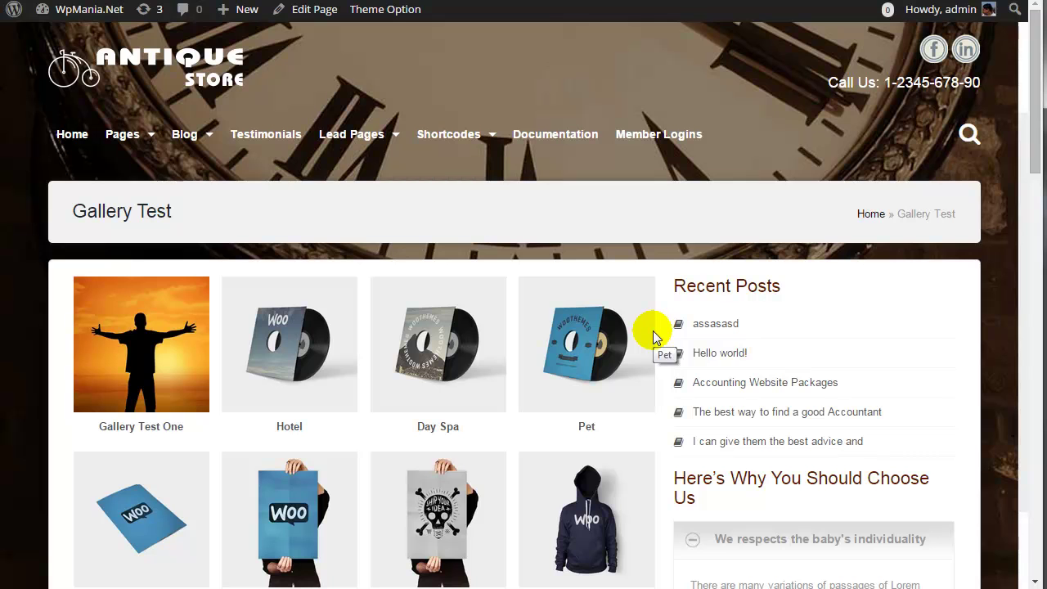
scroll(224, 273, down, 2)
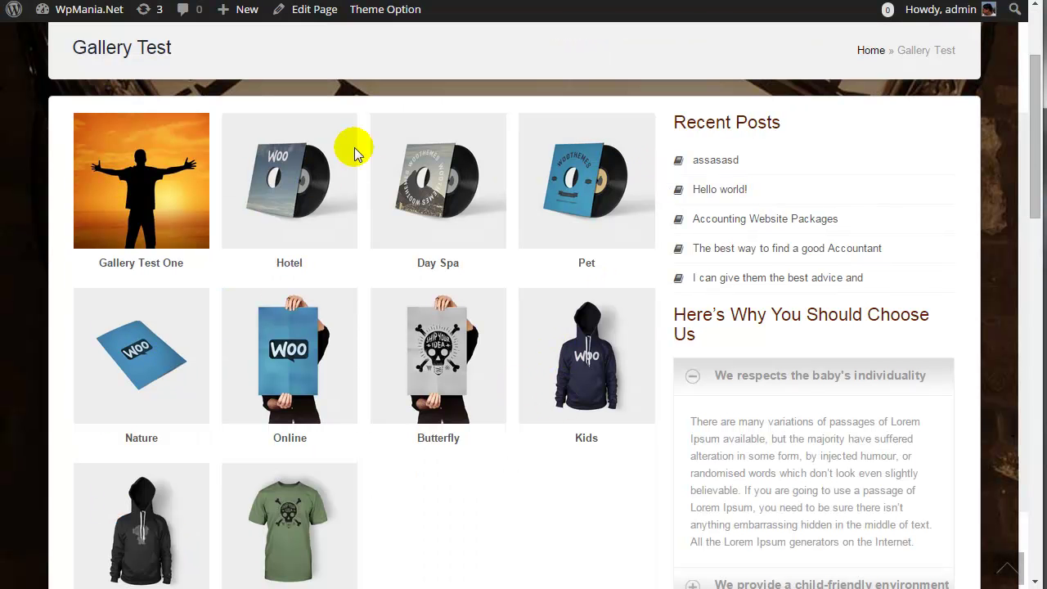
key(ctrl+Tab)
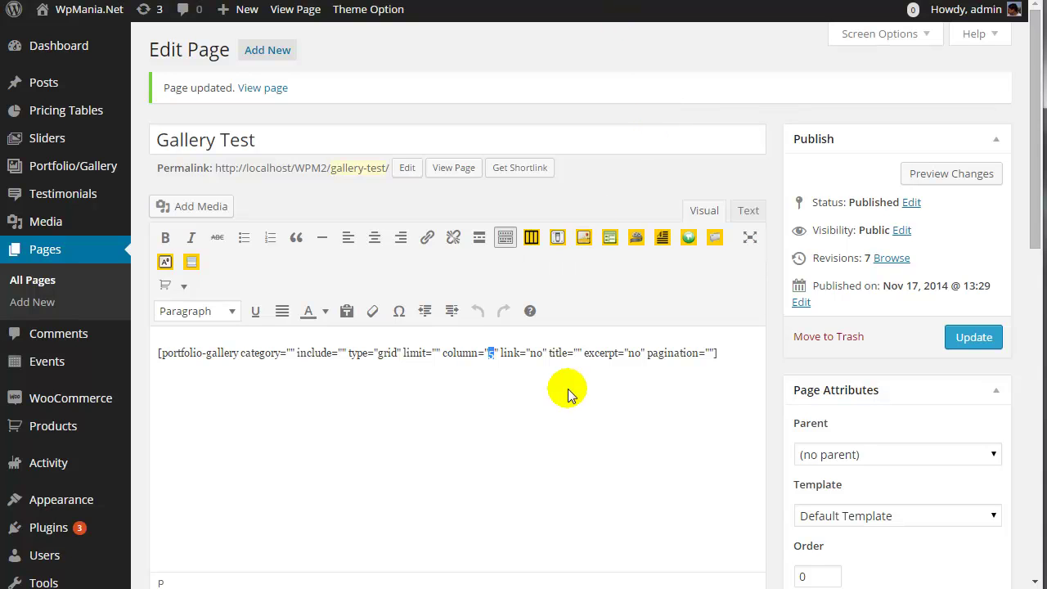
- Save the page with column="2", reload the live page and check the grid's second page
click(971, 338)
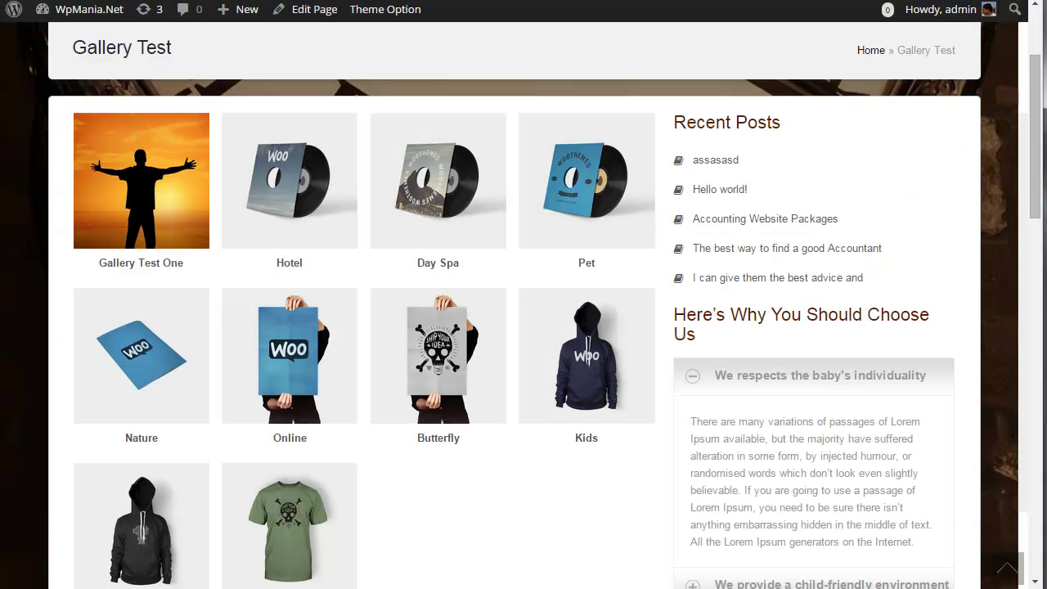
key(F5)
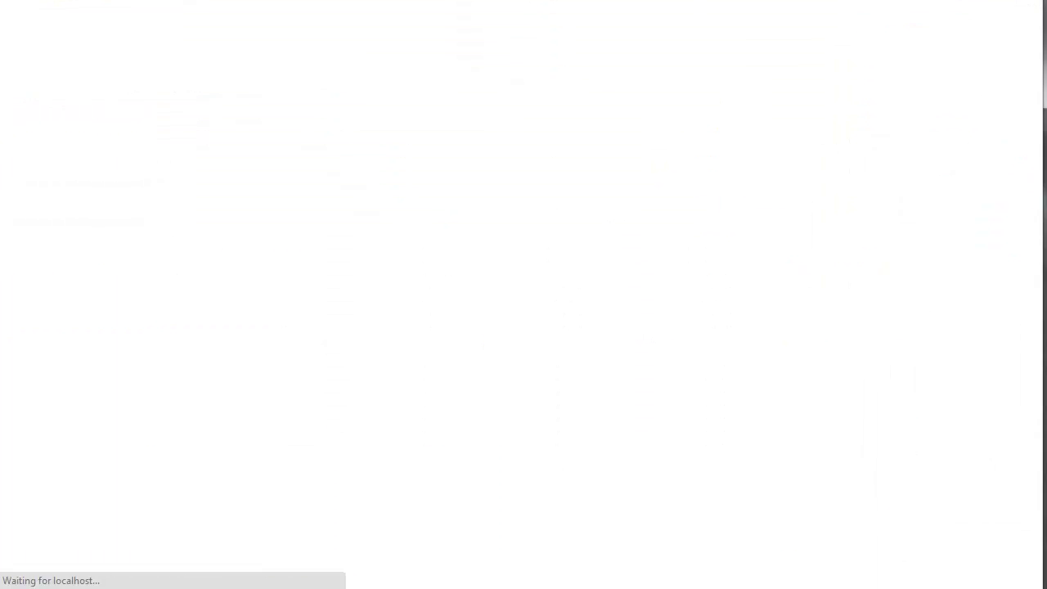
scroll(513, 228, down, 3)
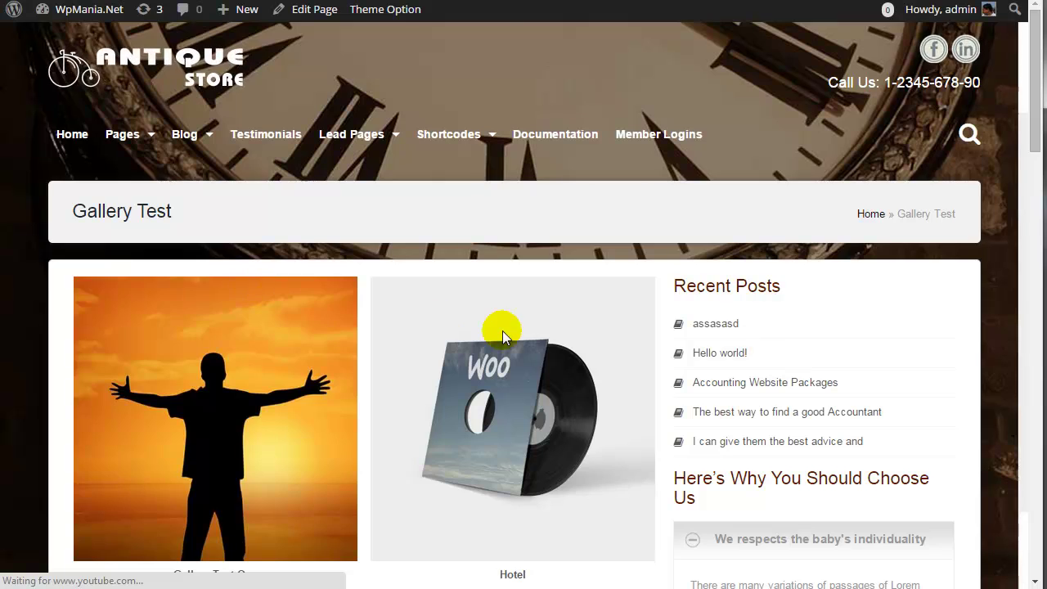
scroll(503, 330, down, 12)
scroll(477, 351, down, 6)
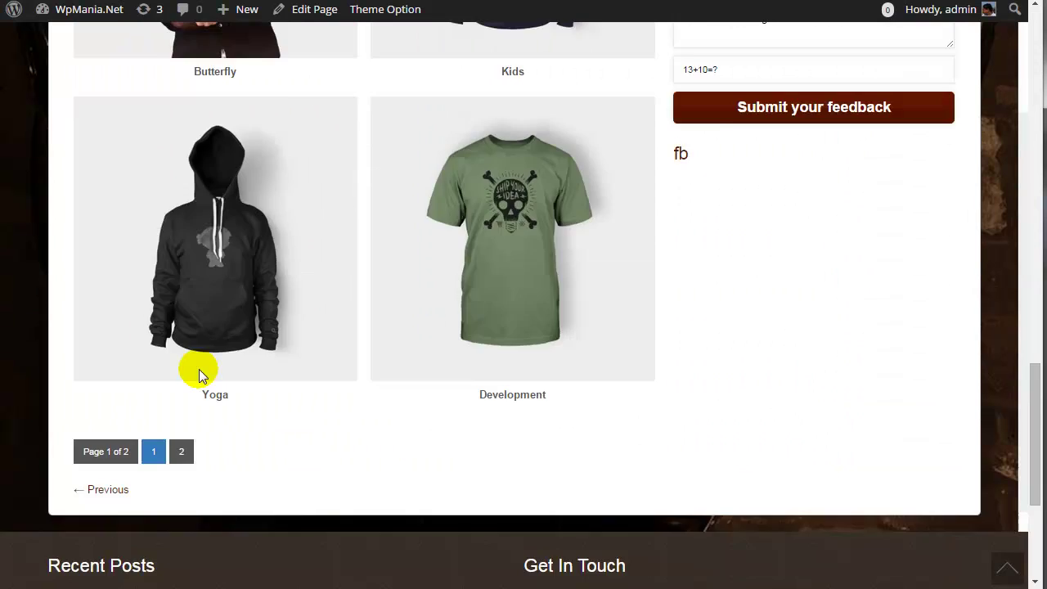
scroll(198, 371, down, 2)
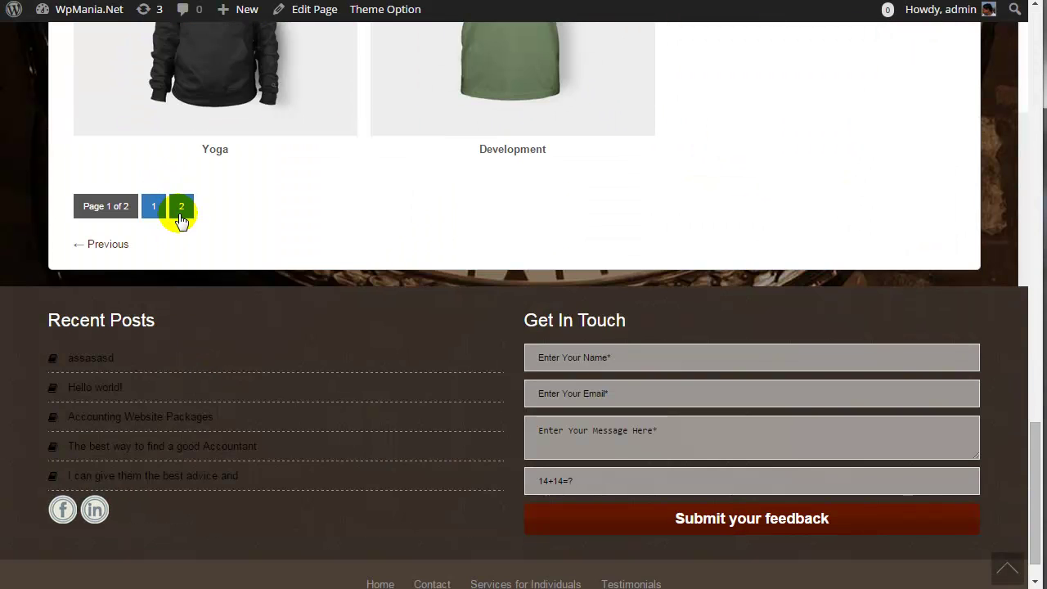
click(180, 214)
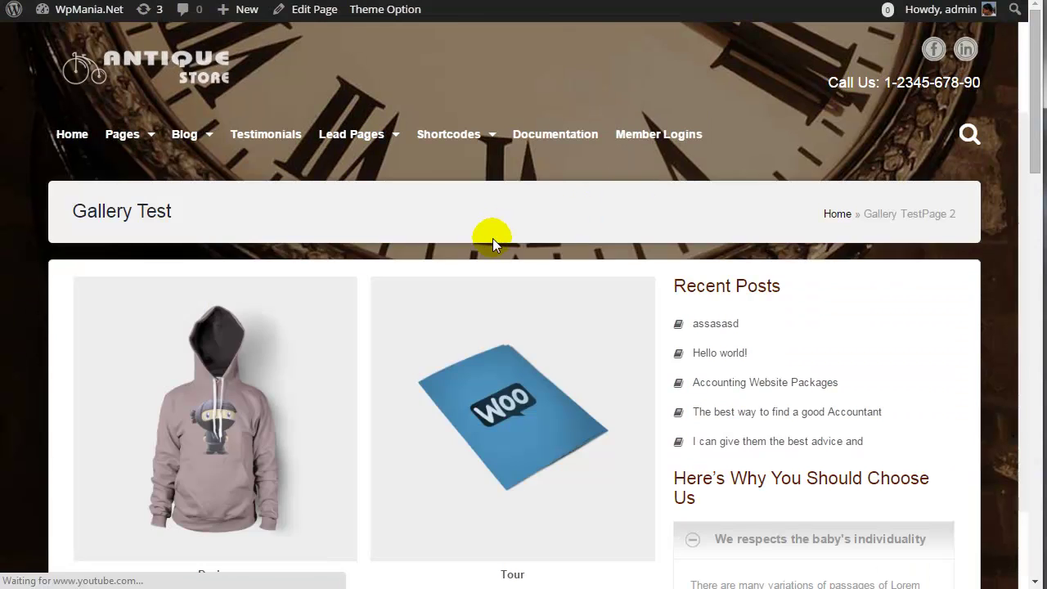
scroll(493, 238, down, 2)
- Set pagination="no" in the gallery shortcode and update the page
key(ctrl+Tab)
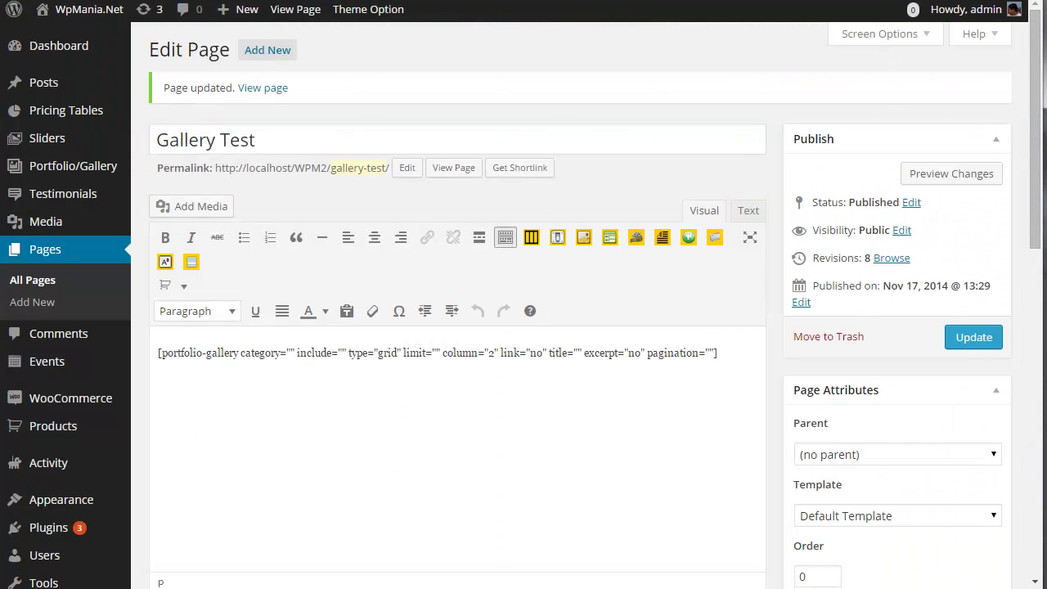
click(710, 352)
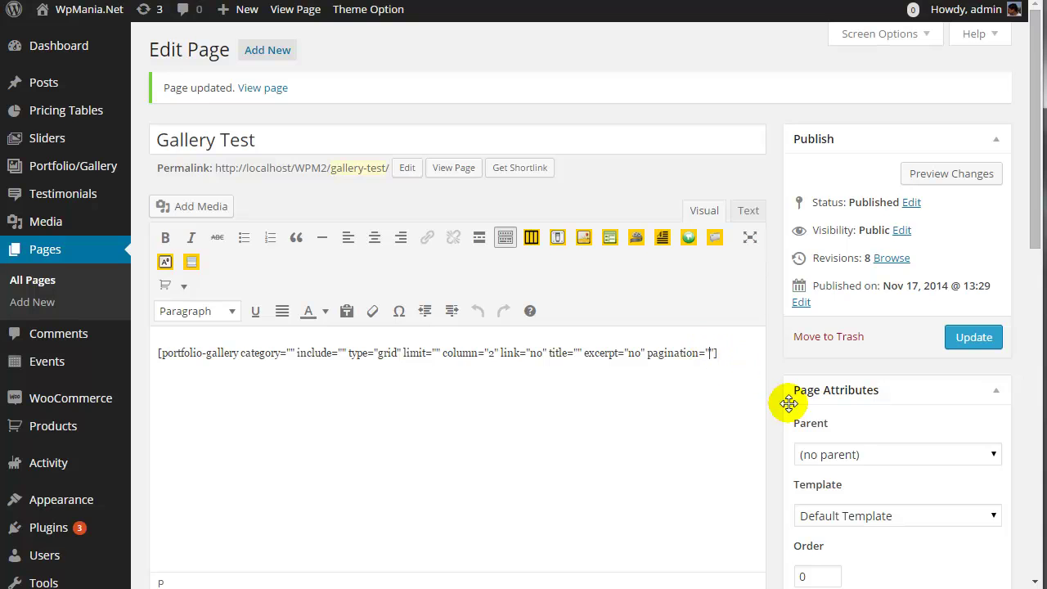
click(988, 336)
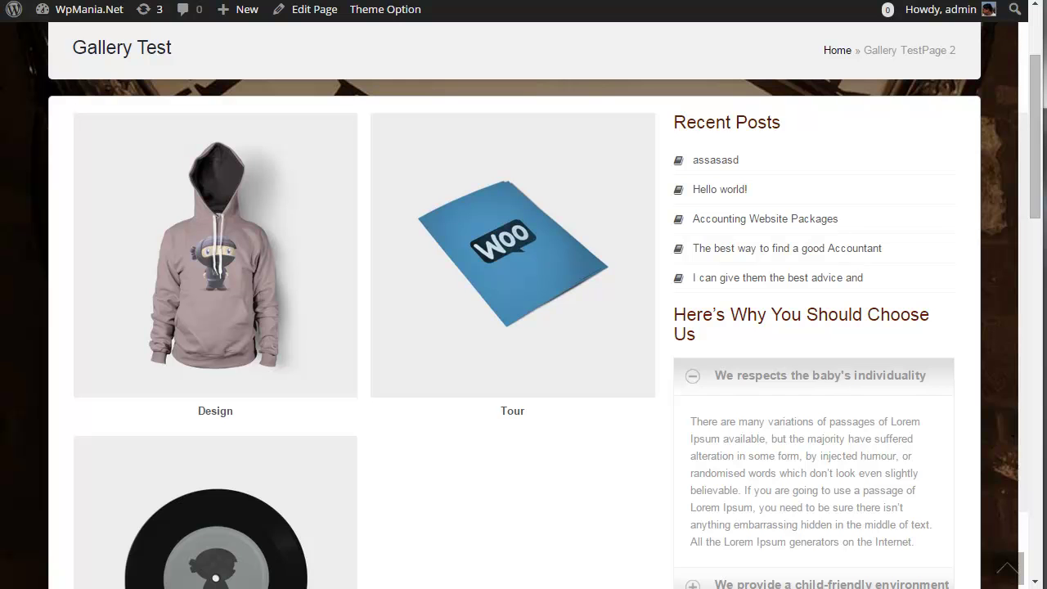
- Scroll the live Gallery Test page to confirm the two-column grid has no page numbers
scroll(523, 327, down, 10)
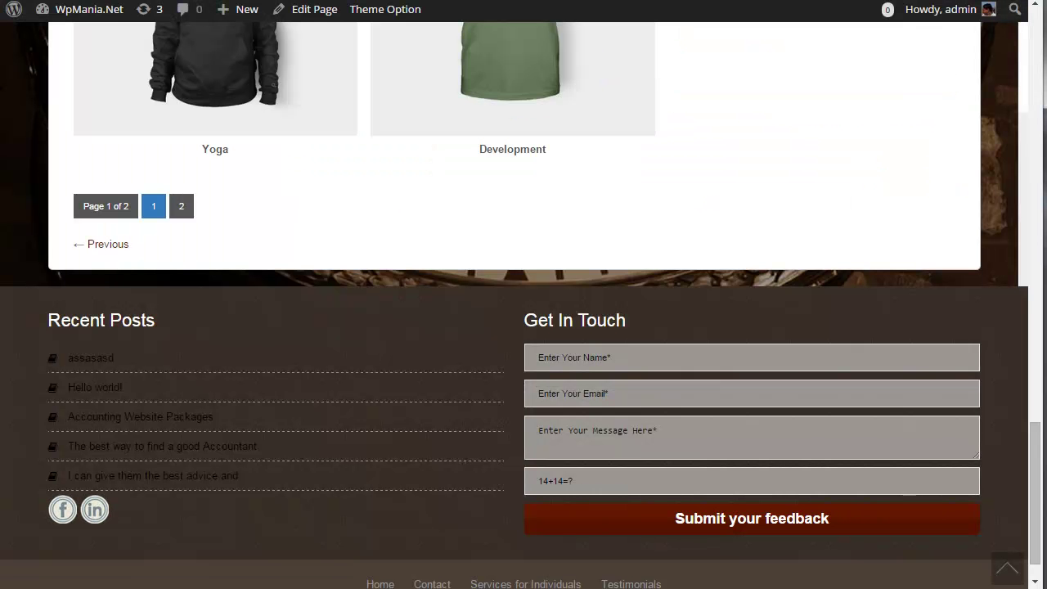
scroll(396, 232, down, 14)
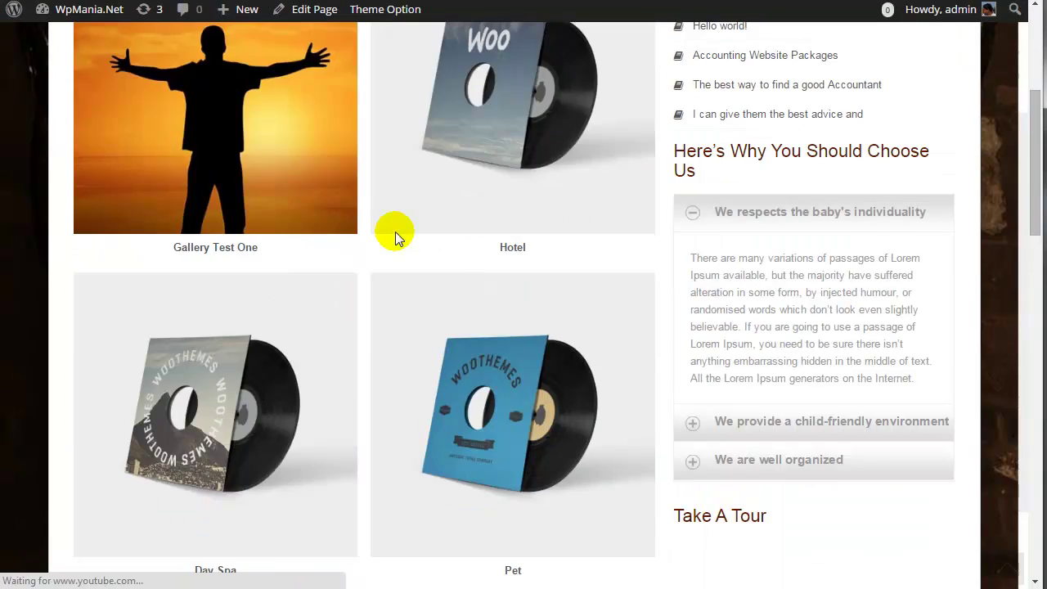
scroll(349, 272, down, 5)
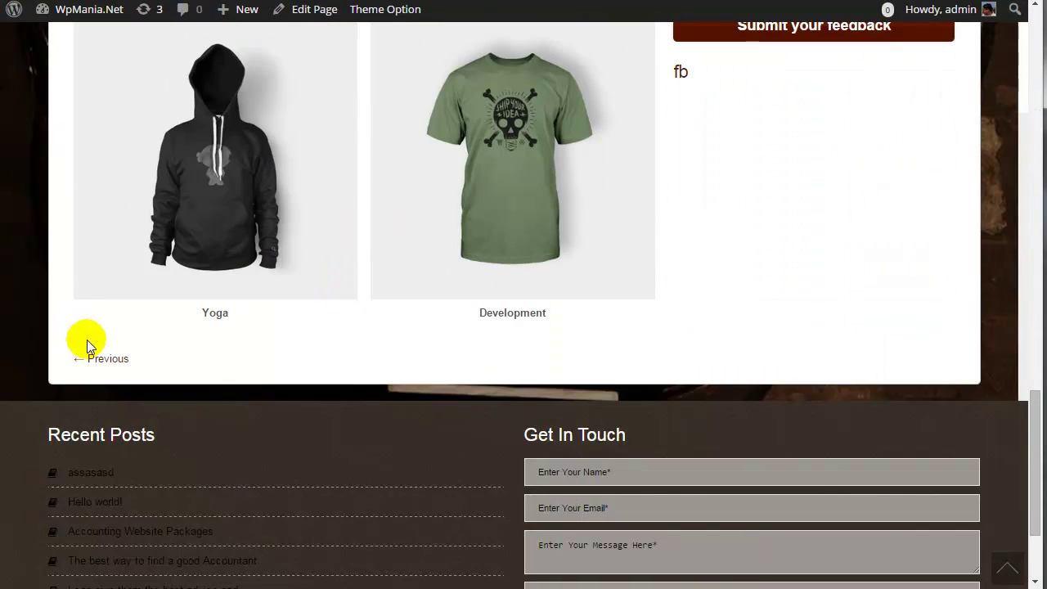
scroll(374, 316, up, 9)
scroll(377, 314, up, 10)
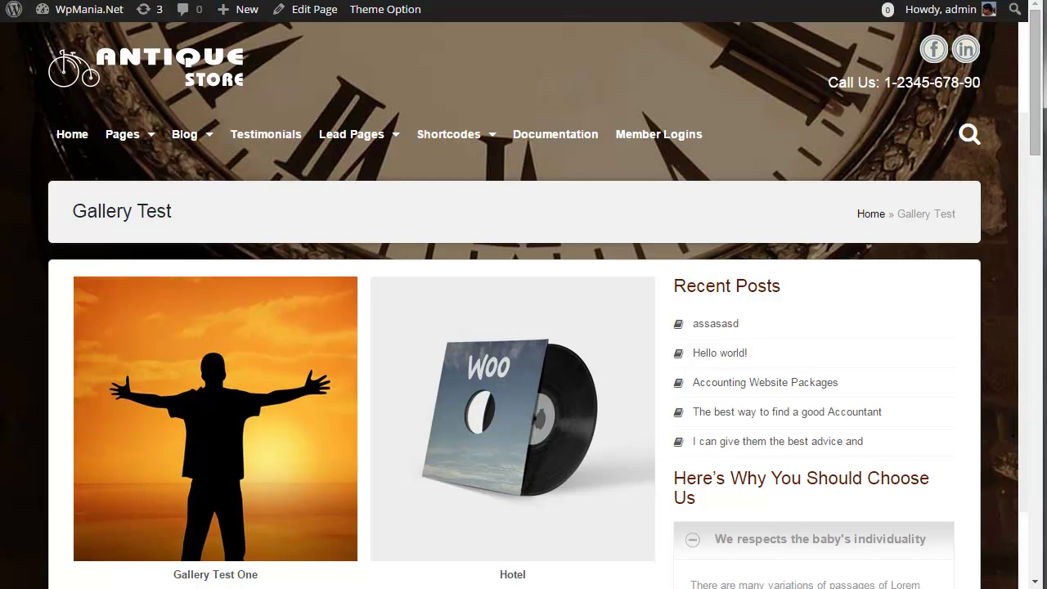
scroll(459, 179, down, 3)
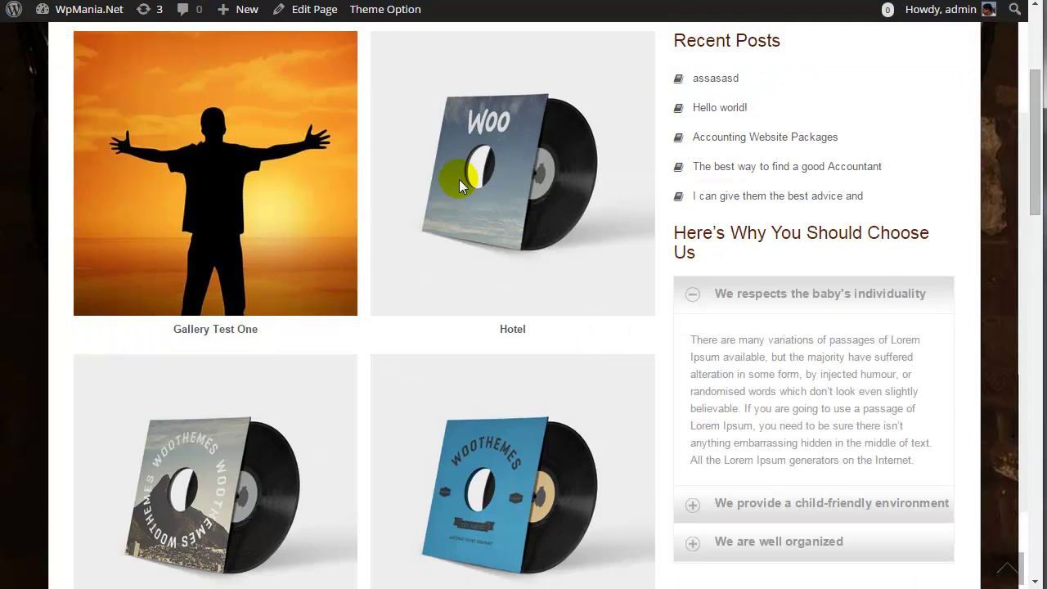
scroll(228, 215, up, 1)
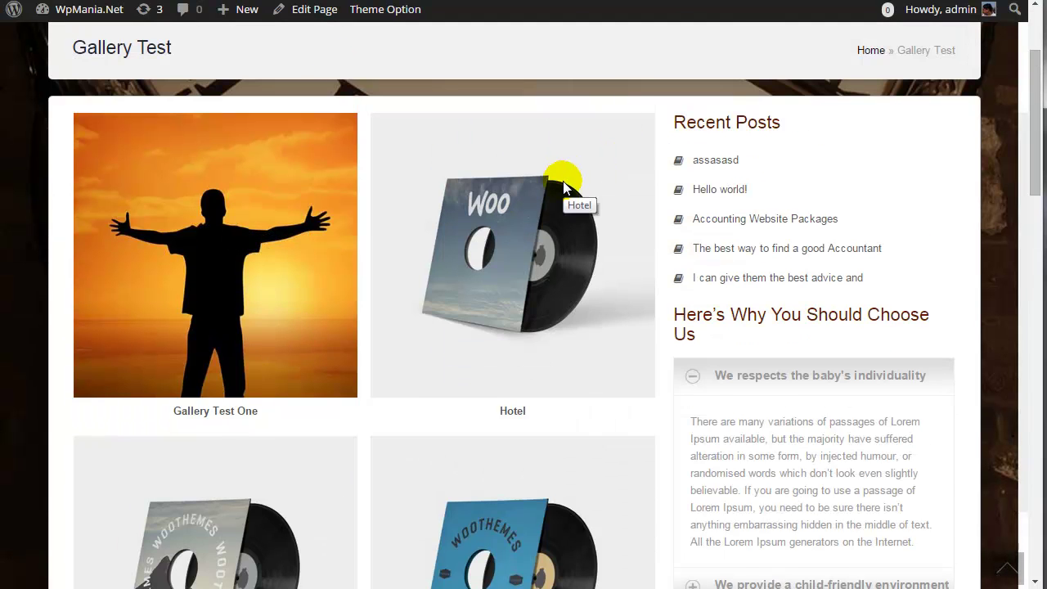
- Go to Portfolio/Gallery Category and select the home category's slider shortcode
click(554, 160)
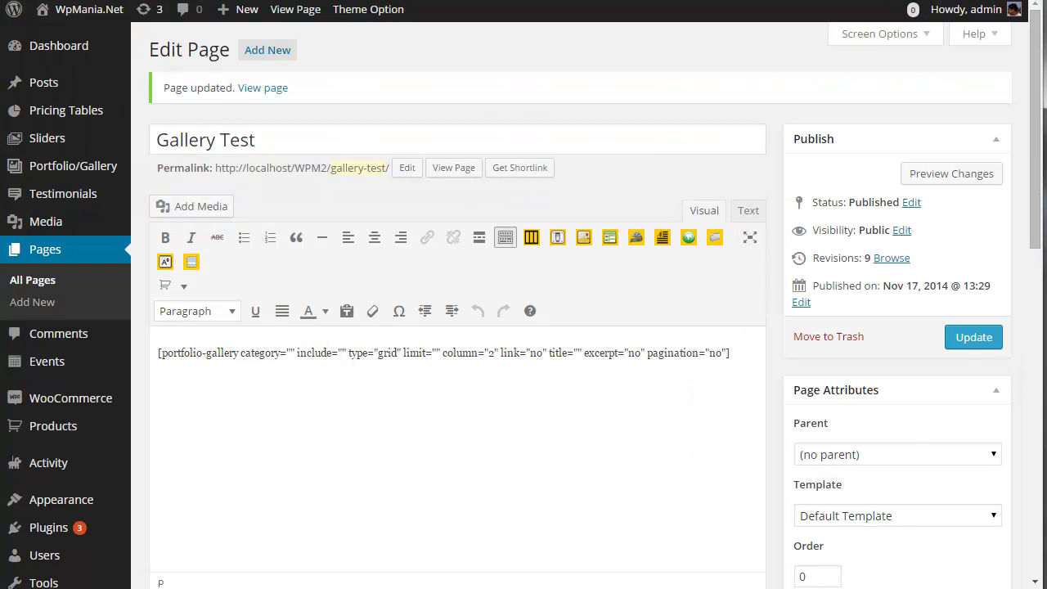
mouse_move(72, 160)
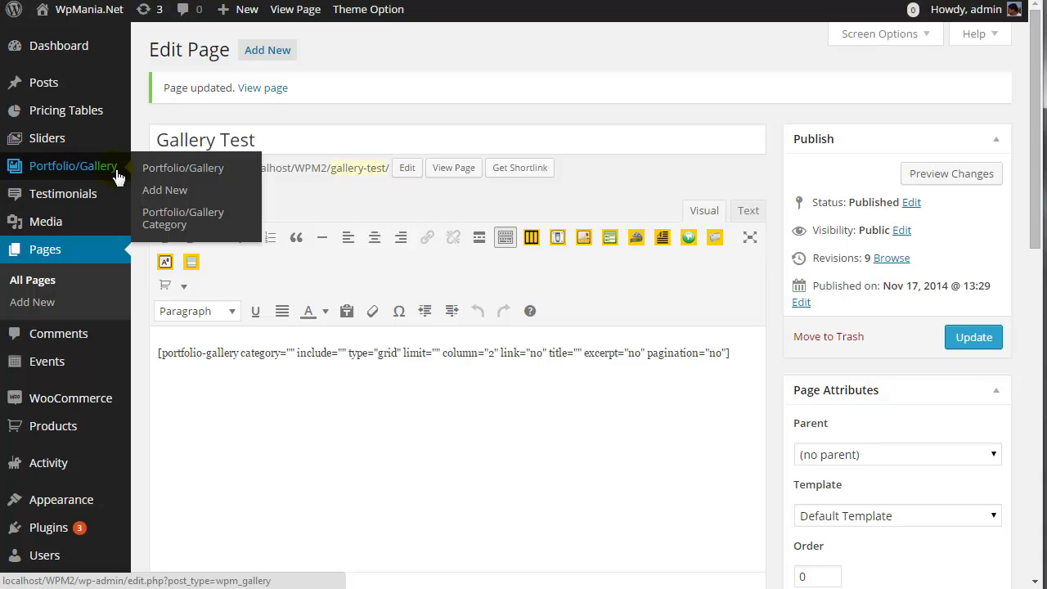
click(187, 217)
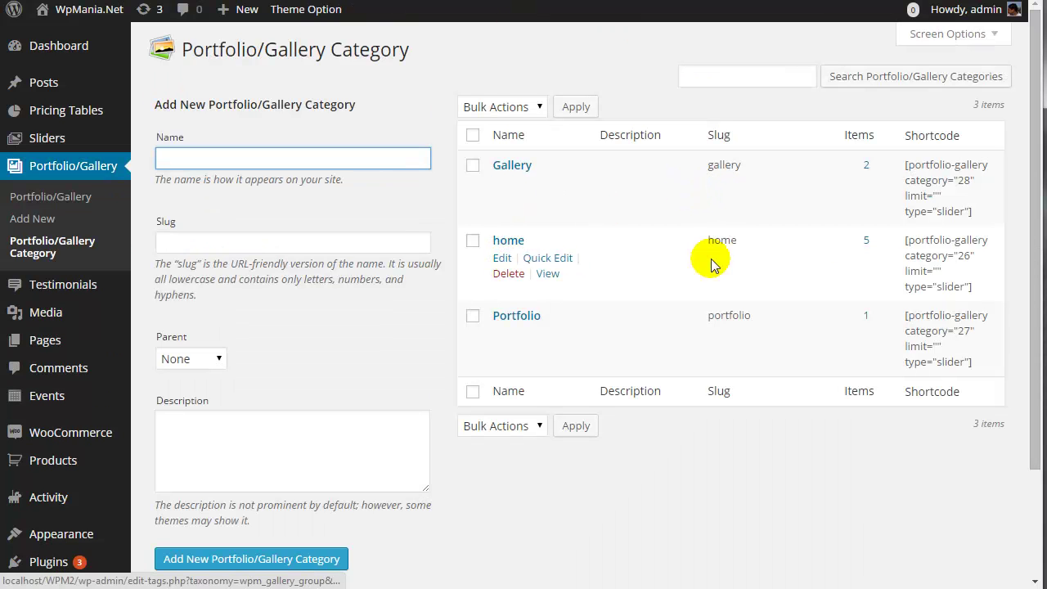
double_click(950, 286)
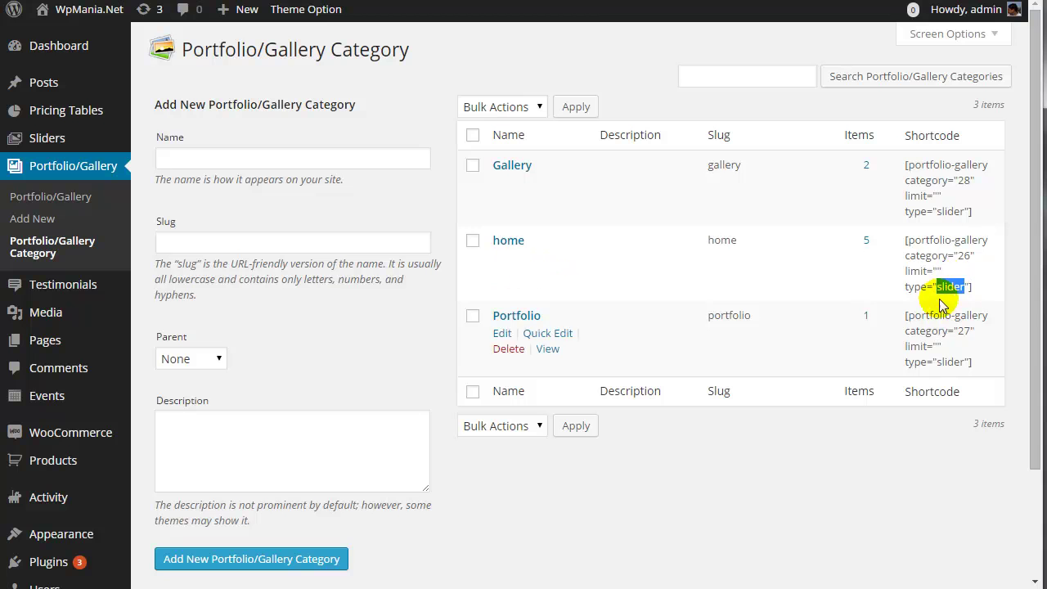
triple_click(949, 262)
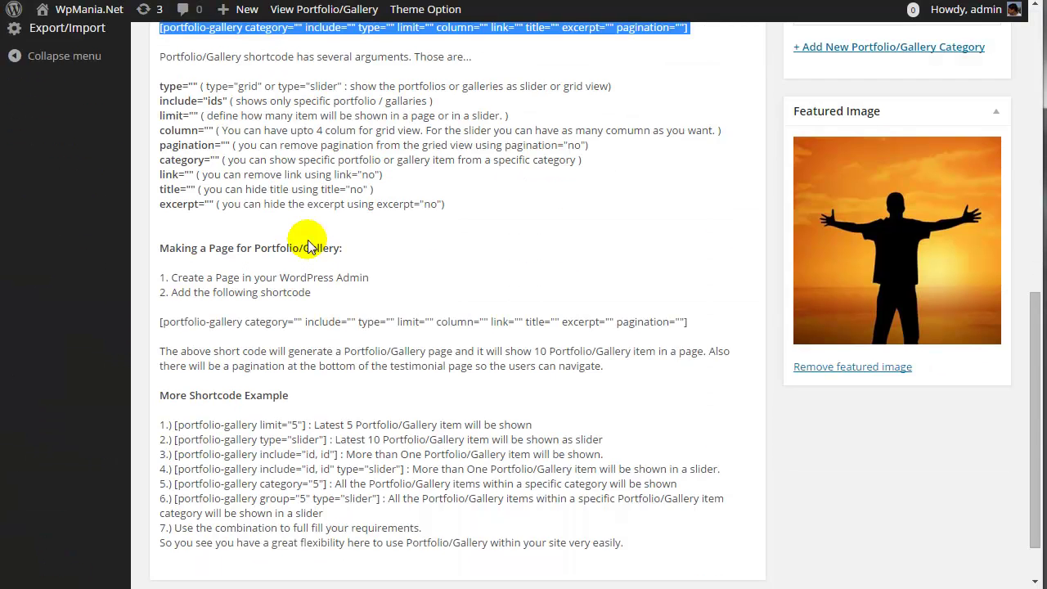
- In Gallery Test One, select the sample portfolio-gallery shortcode from the Shortcode Usages box
scroll(304, 234, up, 7)
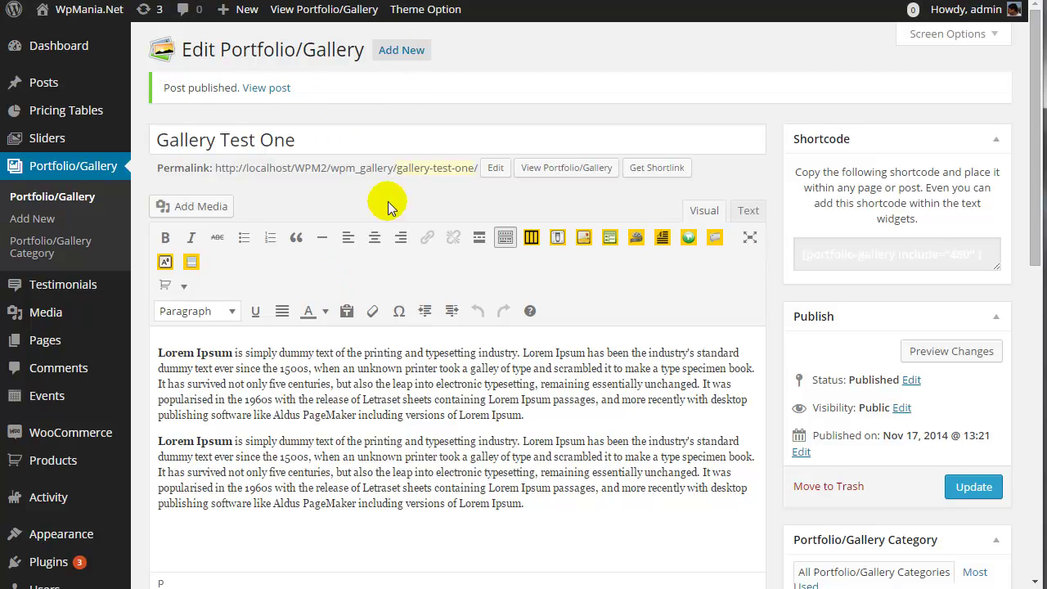
scroll(422, 252, down, 4)
scroll(421, 252, down, 4)
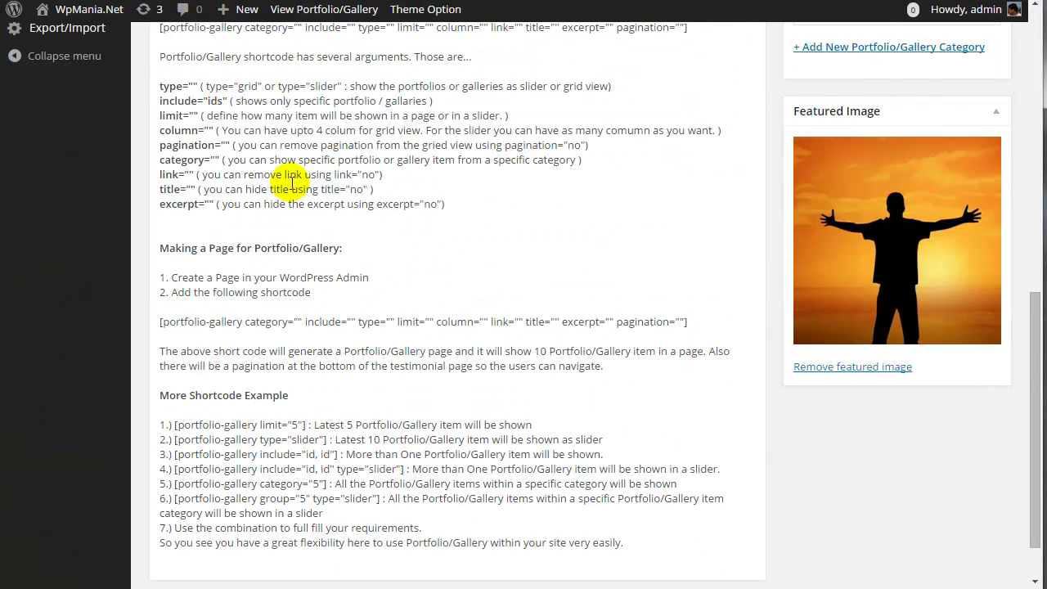
click(281, 175)
scroll(281, 175, up, 2)
drag(158, 190, 707, 179)
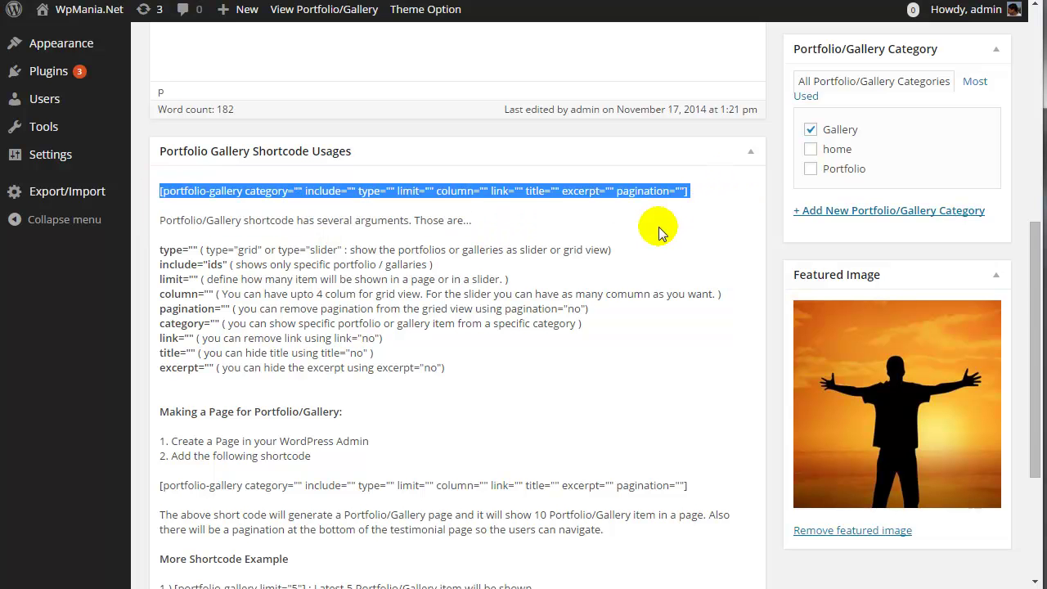
scroll(657, 229, down, 3)
scroll(656, 232, up, 3)
scroll(501, 265, up, 5)
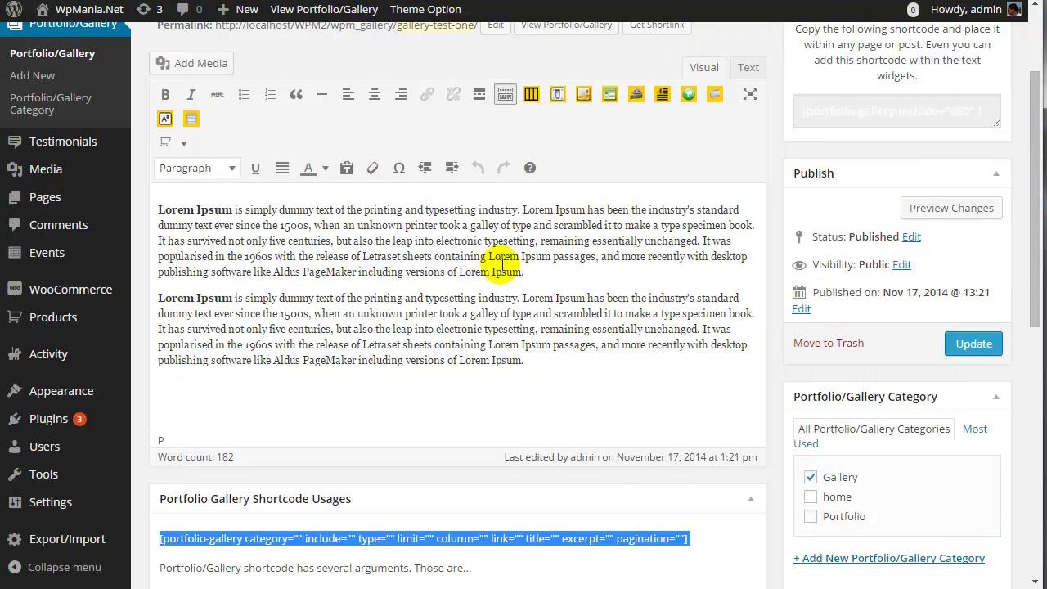